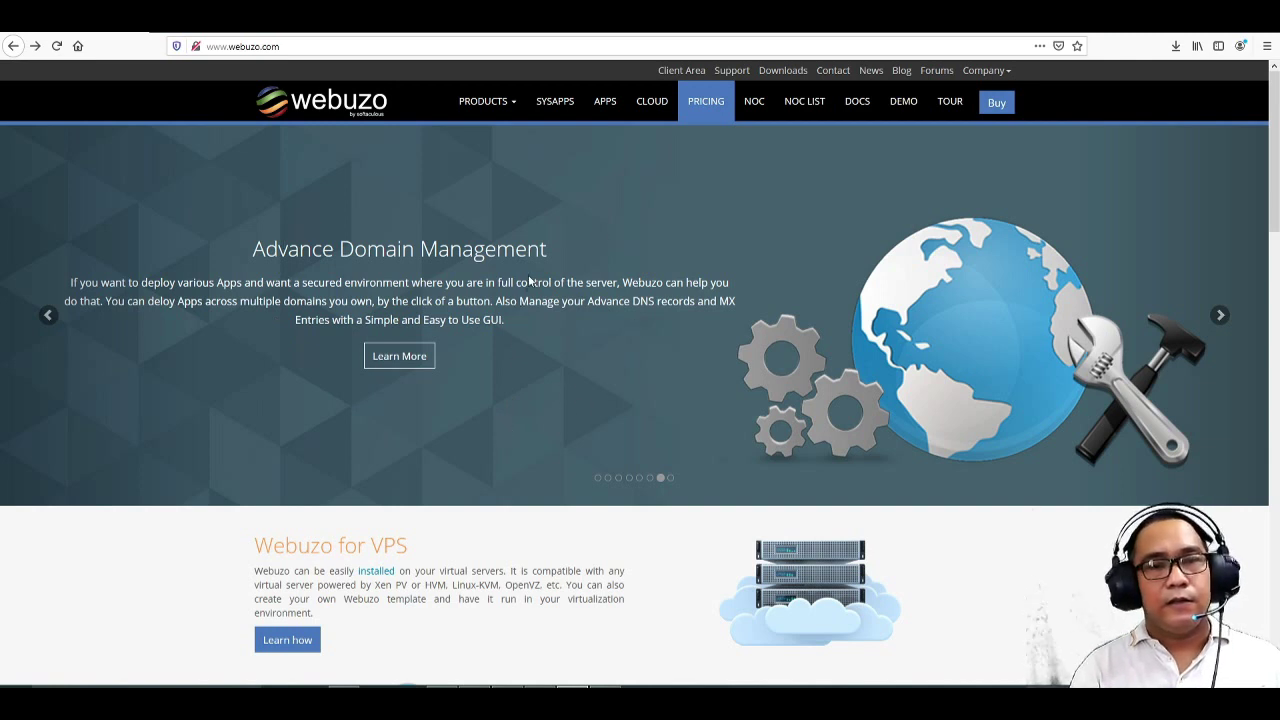
- Open the Webuzo Pricing page from the Products menu on webuzo.com
left_click(490, 101)
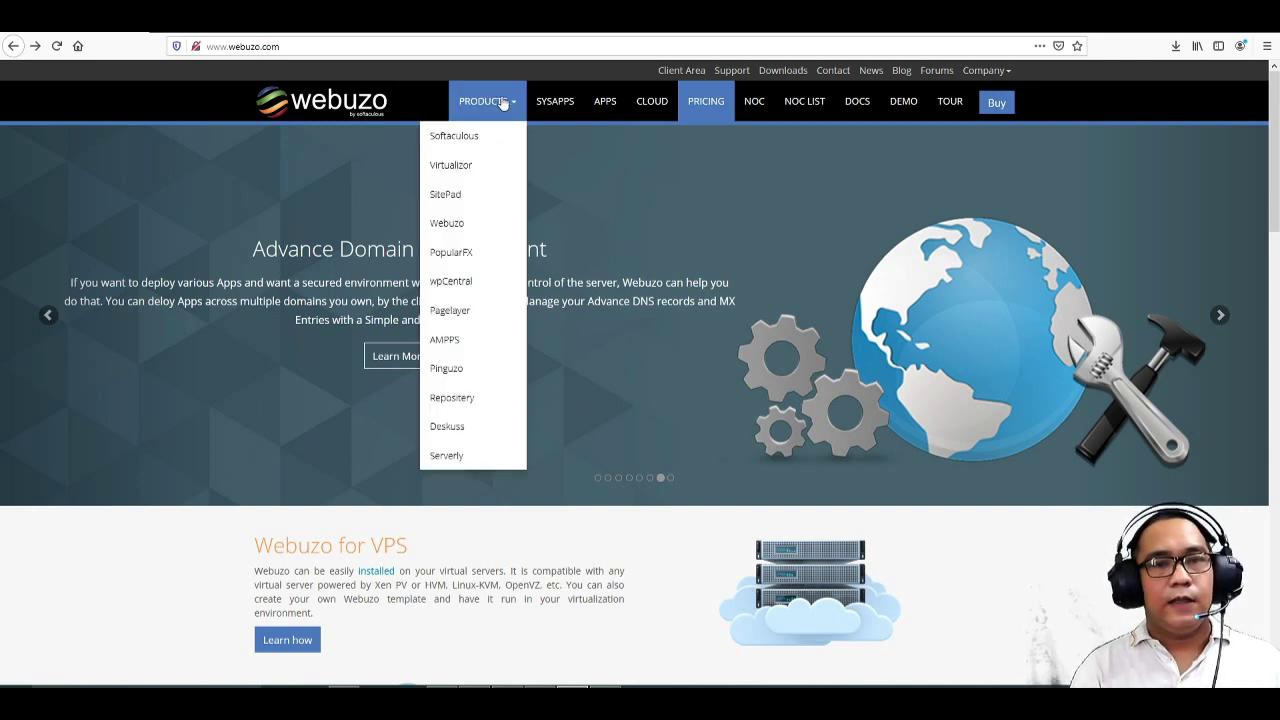
left_click(755, 108)
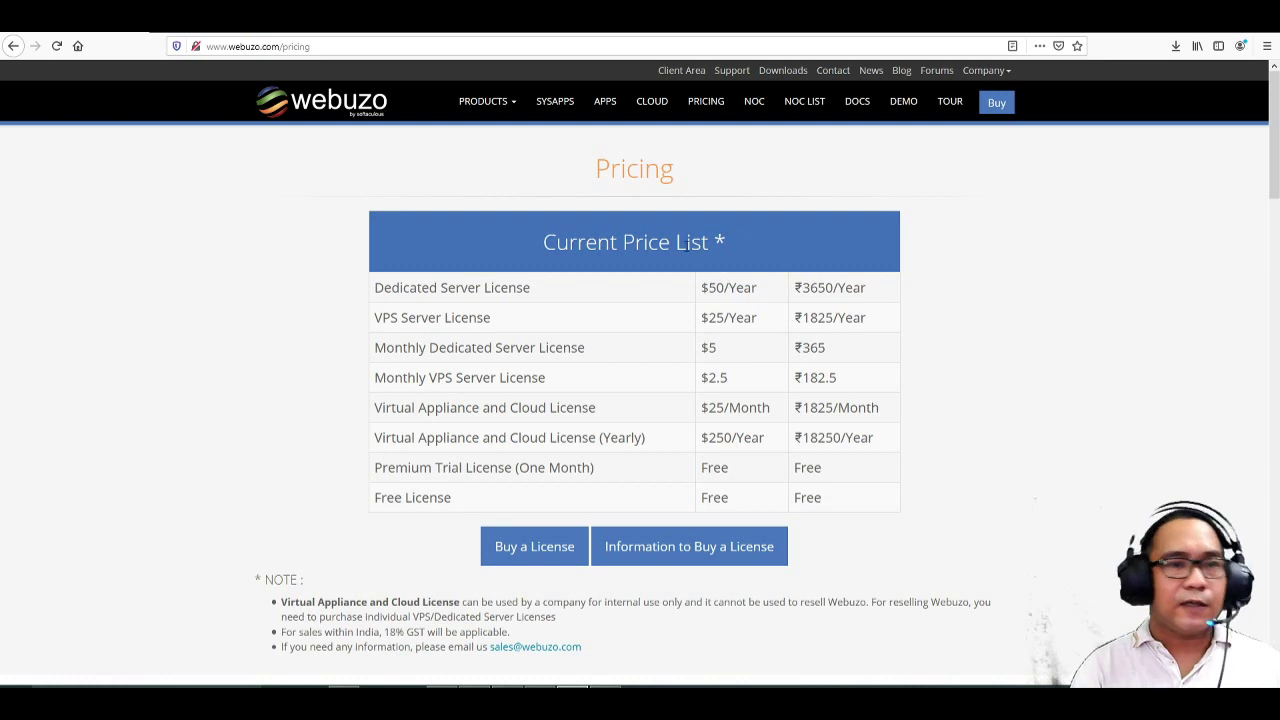
- Highlight the VPS Server License row and its $25/Year price
left_click(485, 101)
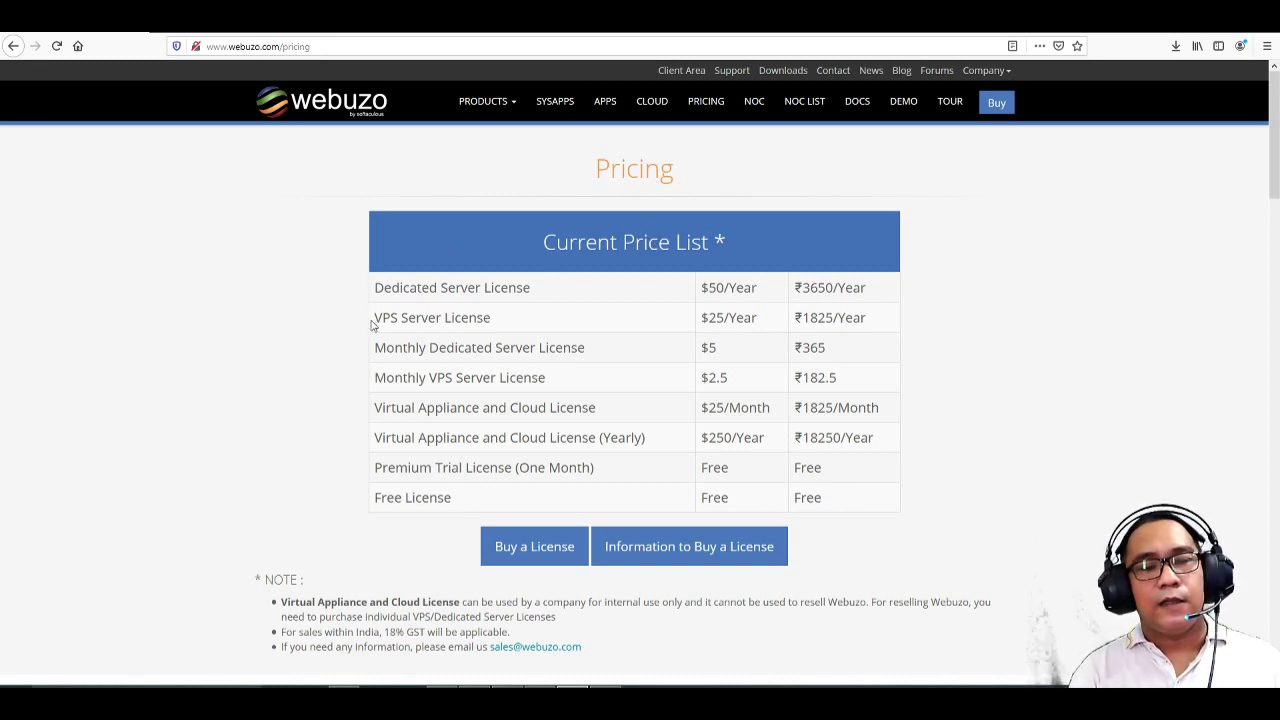
left_click_drag(382, 318, 517, 320)
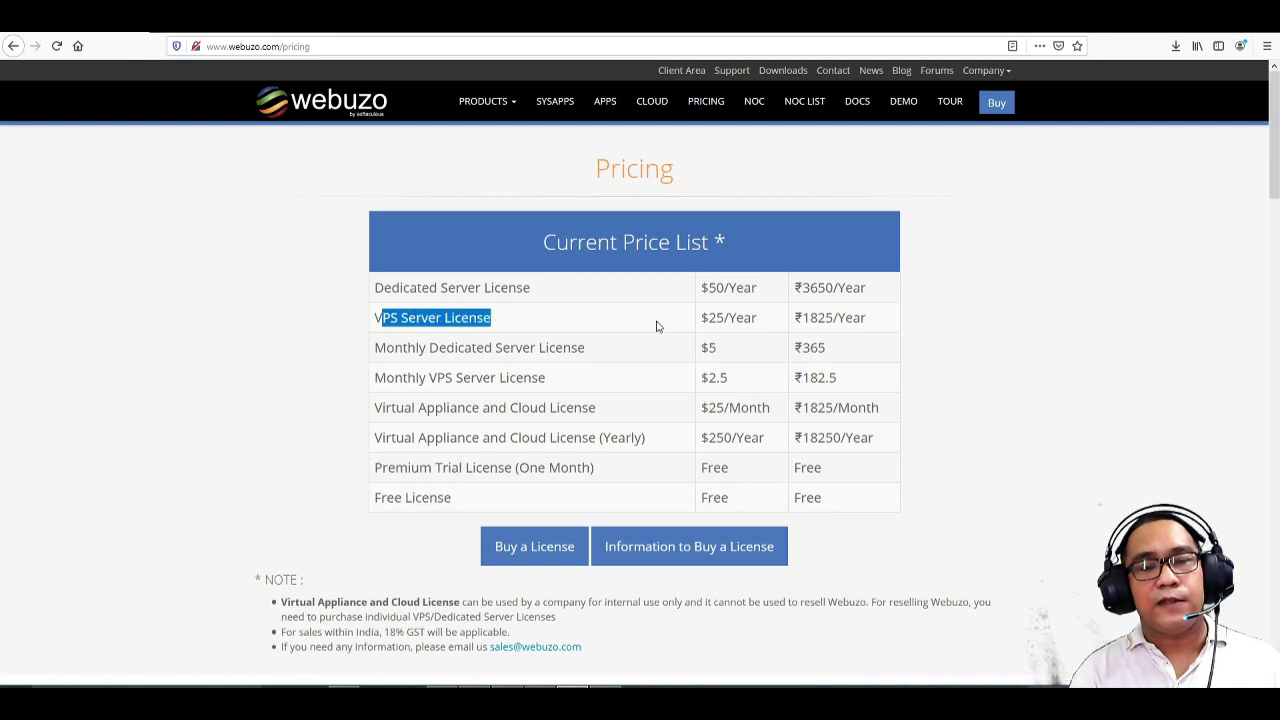
left_click(770, 322)
left_click_drag(761, 320, 703, 318)
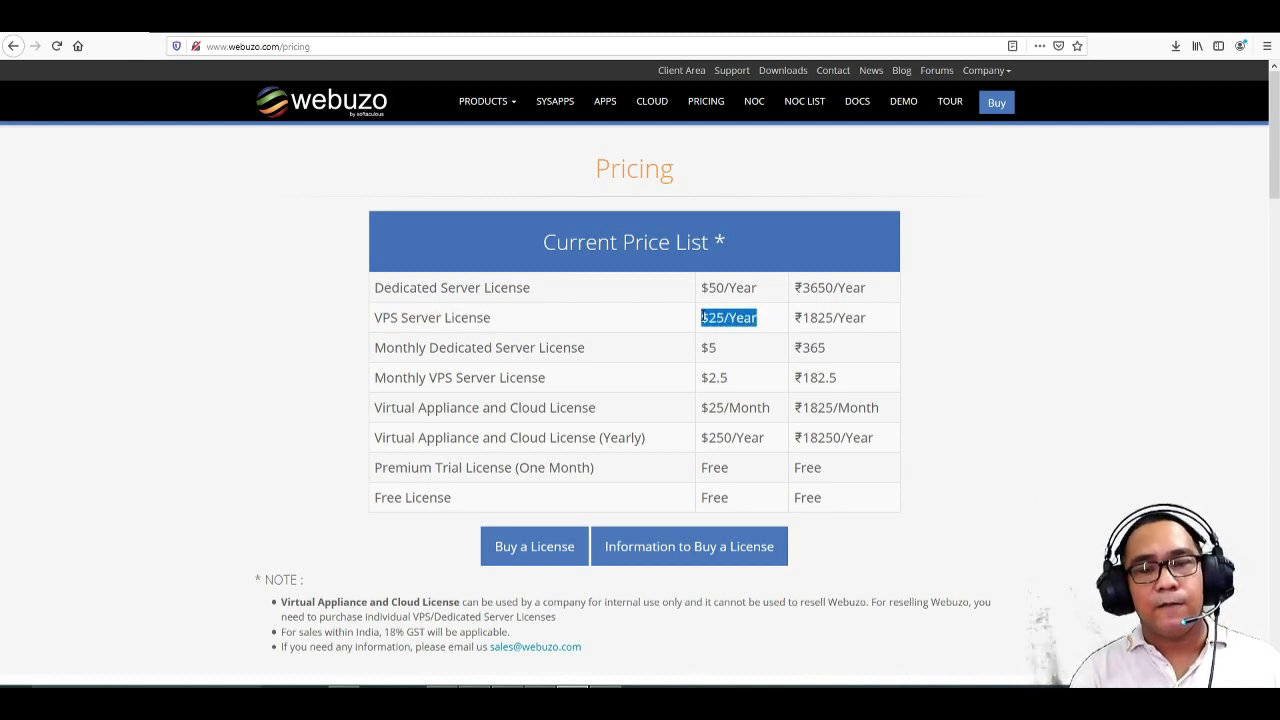
left_click(1009, 284)
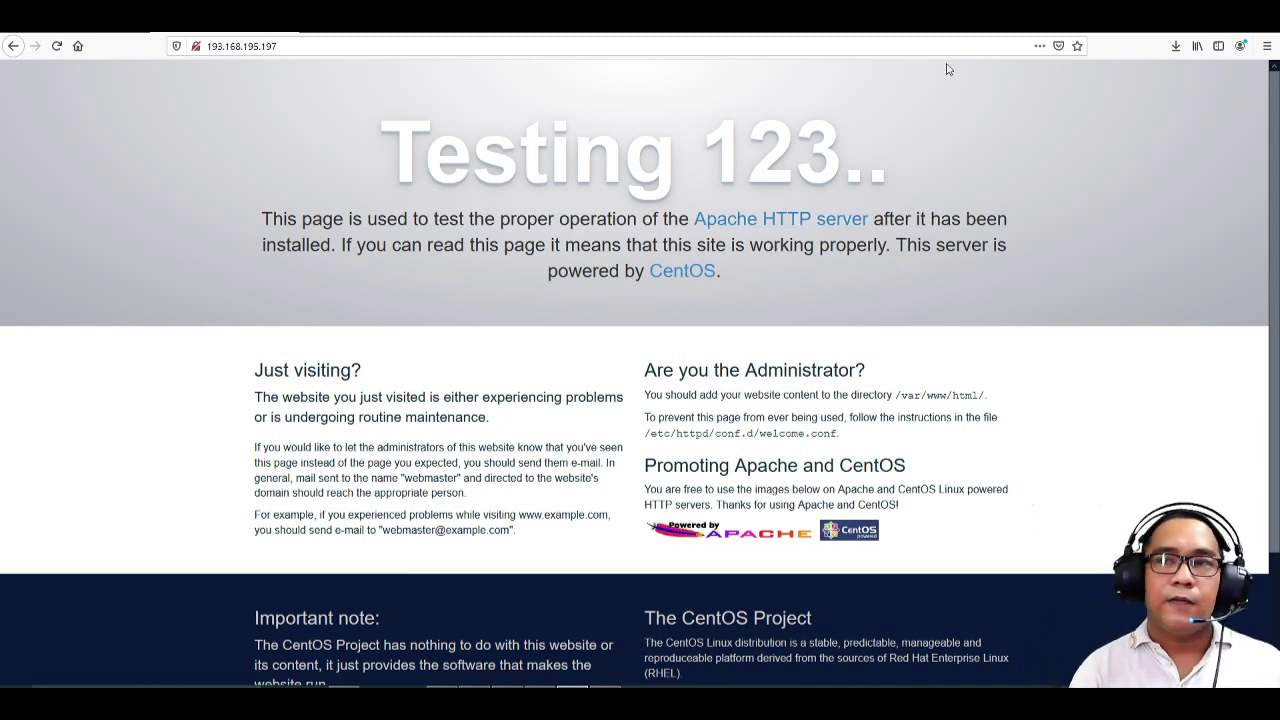
- Launch PuTTY from the downloaded putty(1).exe and clear the wrongly pasted host text
left_click(1178, 50)
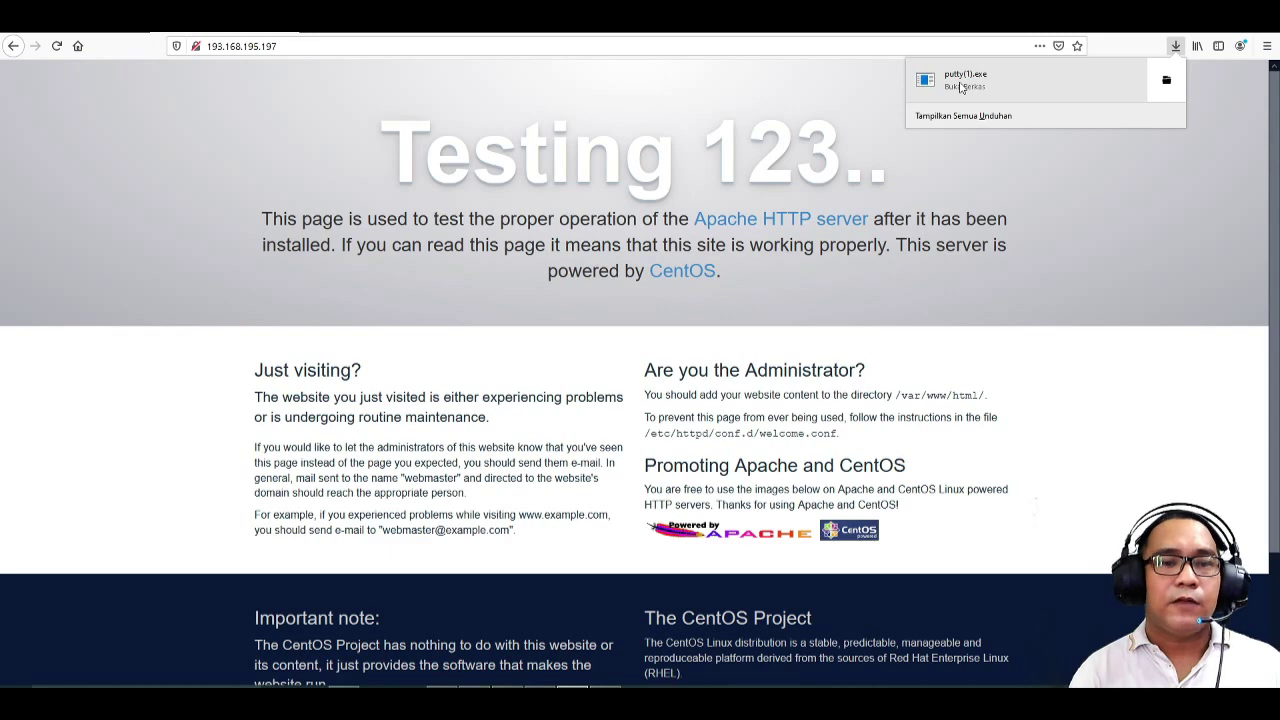
left_click(961, 87)
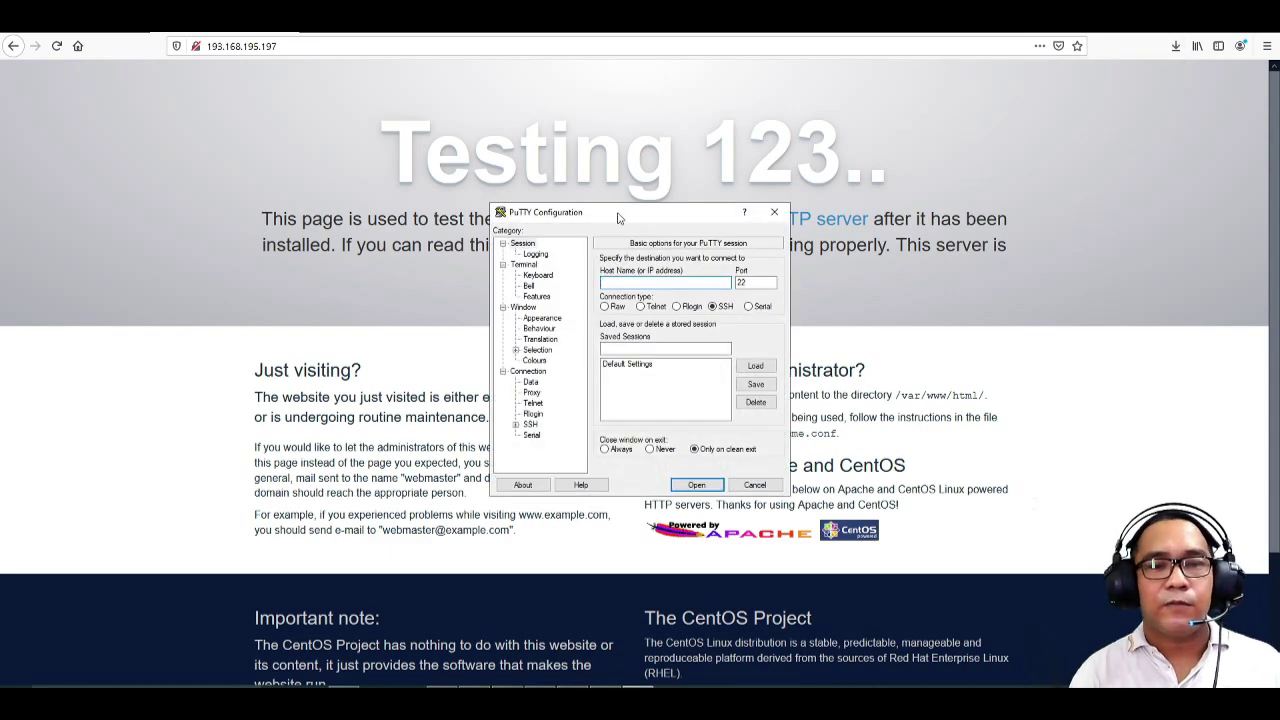
left_click_drag(618, 218, 595, 145)
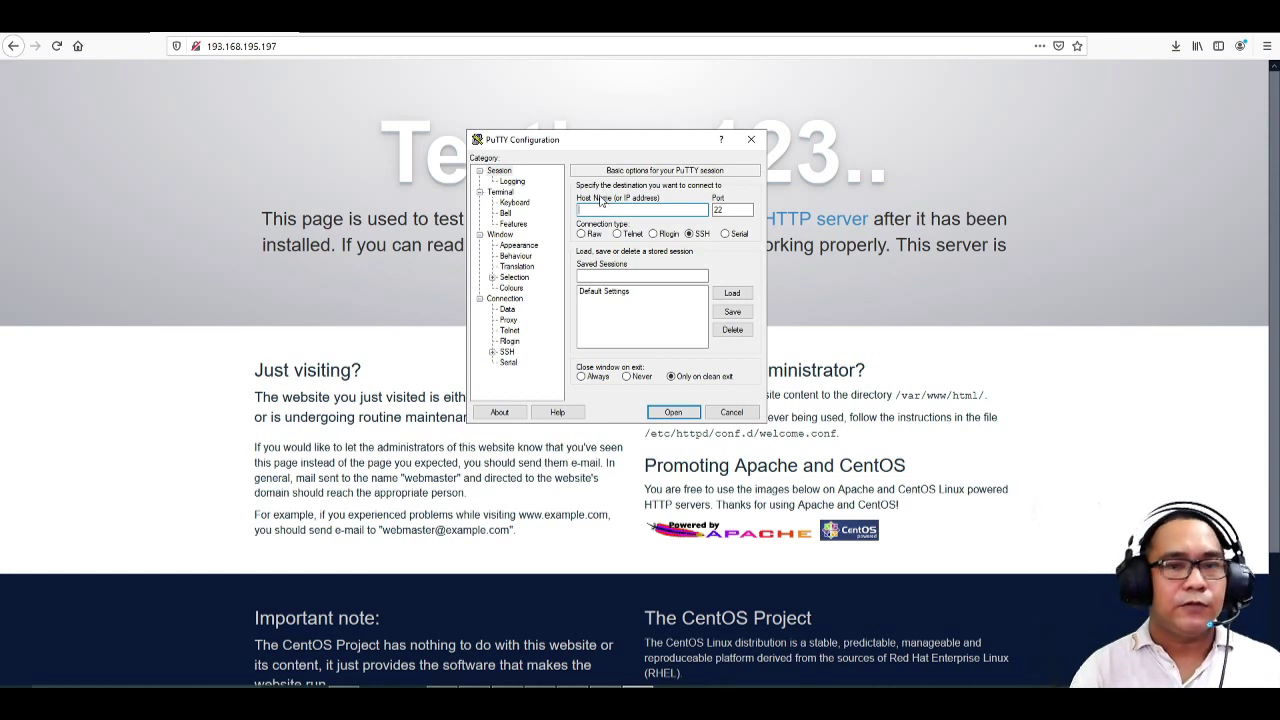
type("yum remove httpd httpd-tools")
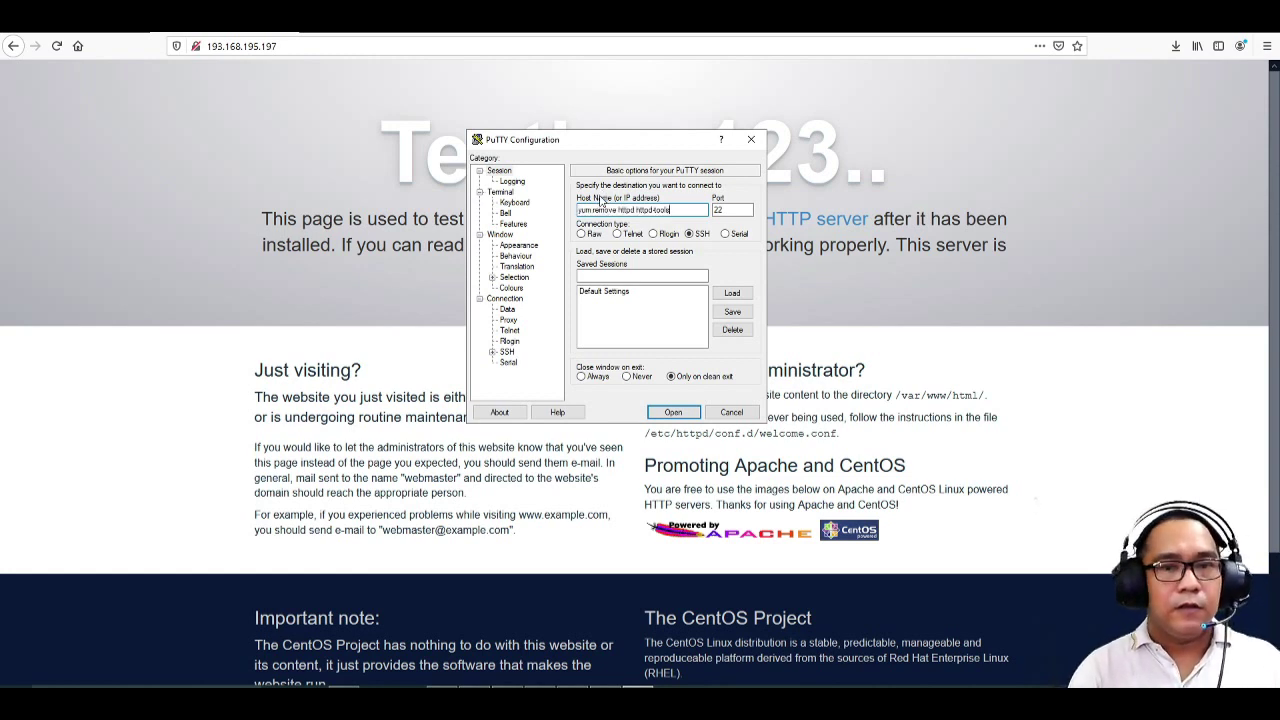
left_click_drag(676, 209, 520, 210)
key("BackSpace")
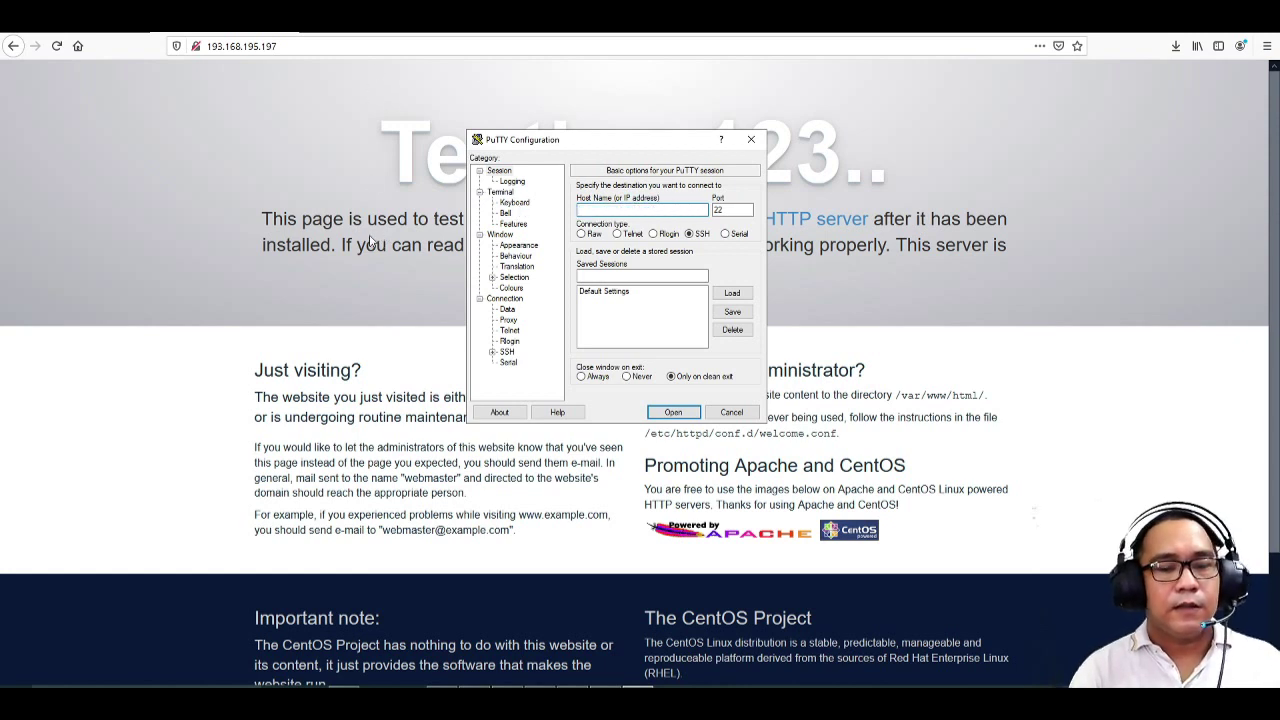
left_click(279, 46)
left_click(279, 46)
key("ctrl+c")
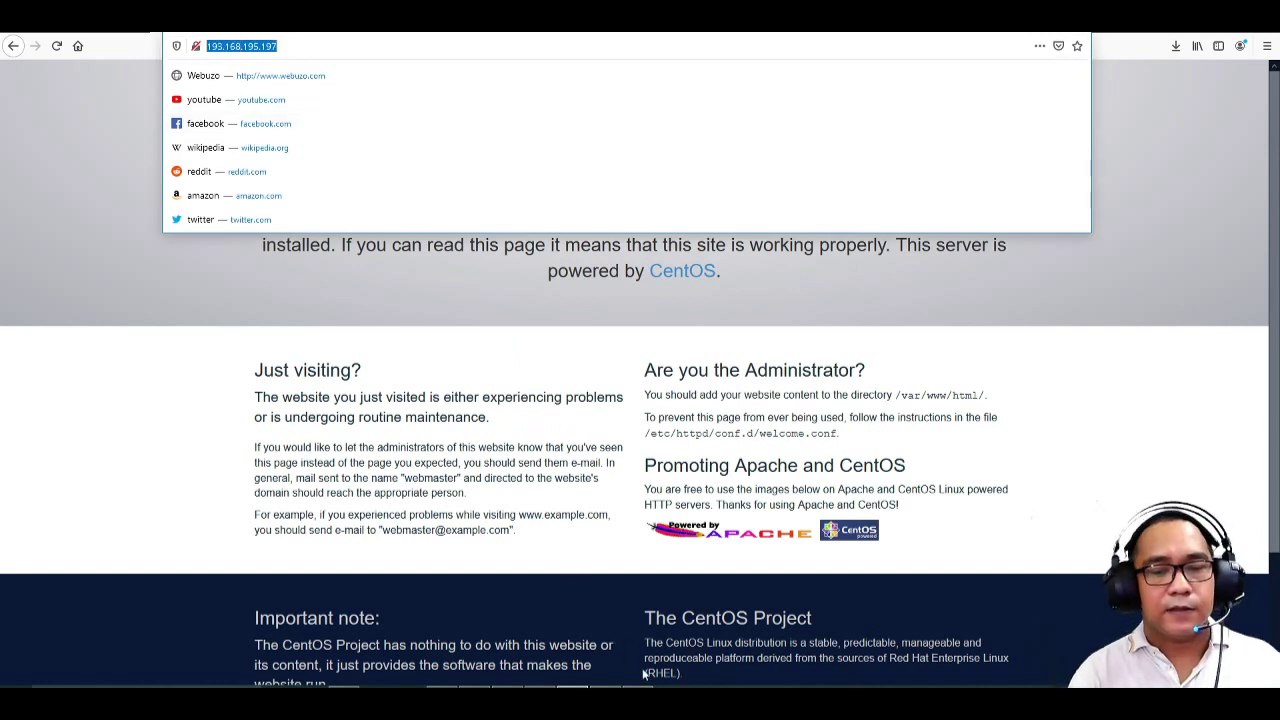
key("alt+Tab")
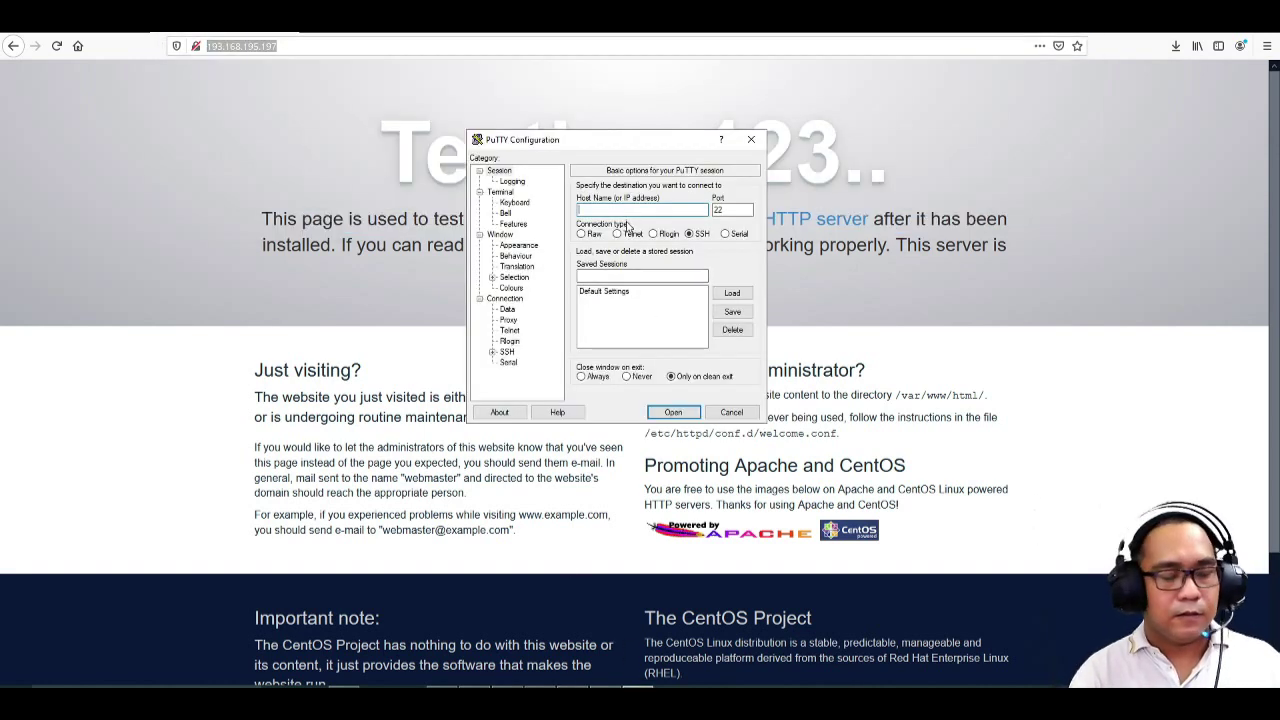
key("ctrl+v")
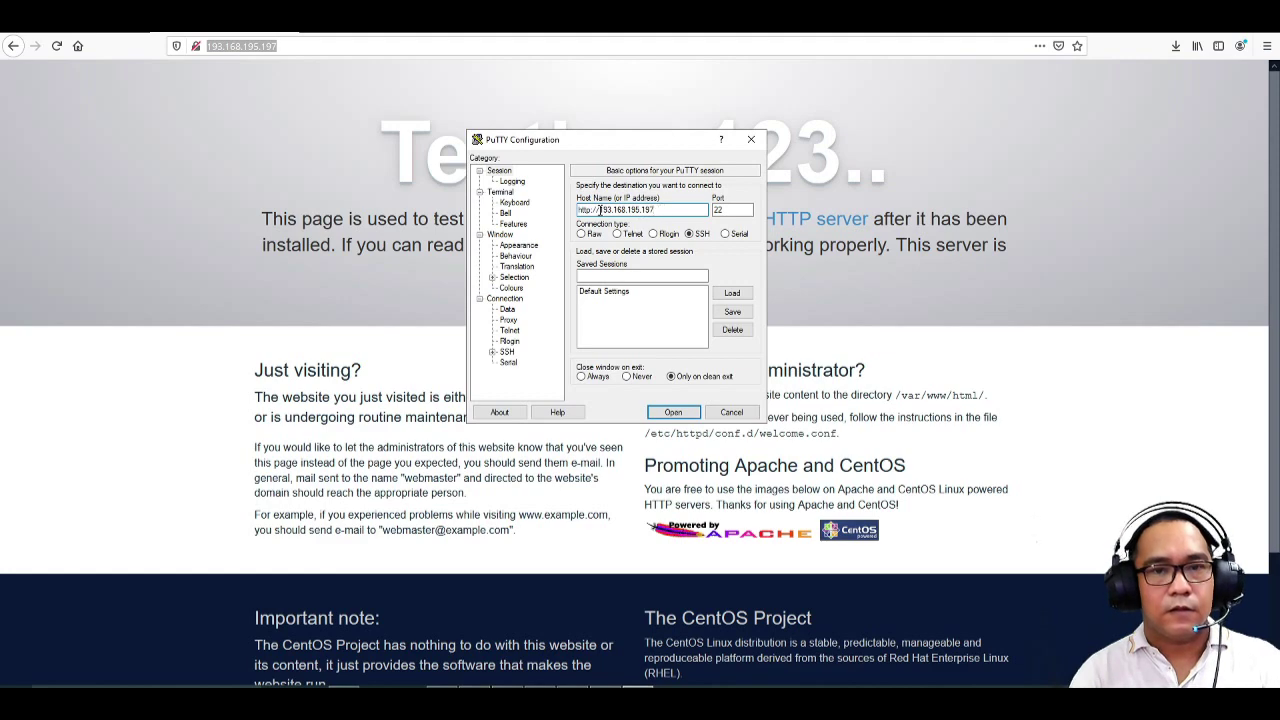
left_click_drag(600, 210, 578, 211)
key("BackSpace")
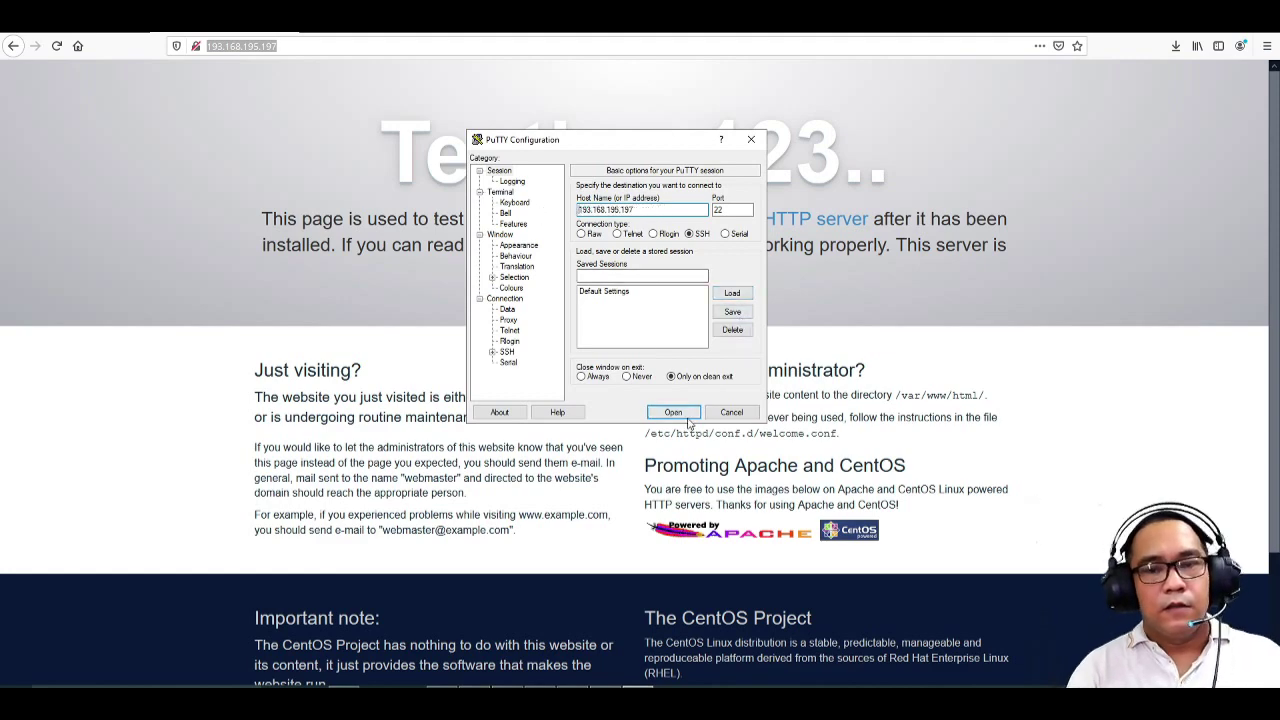
left_click(684, 416)
left_click_drag(287, 60, 611, 104)
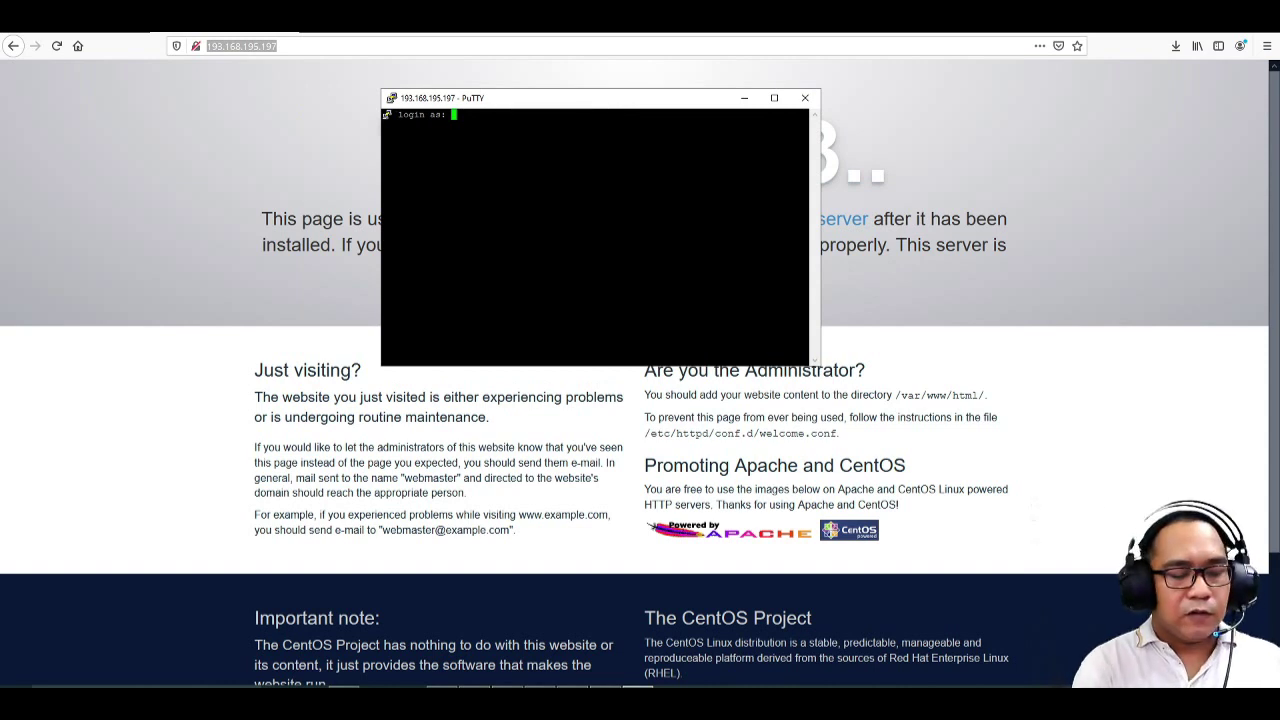
- Log in as root with the account password
type("root")
key("Return")
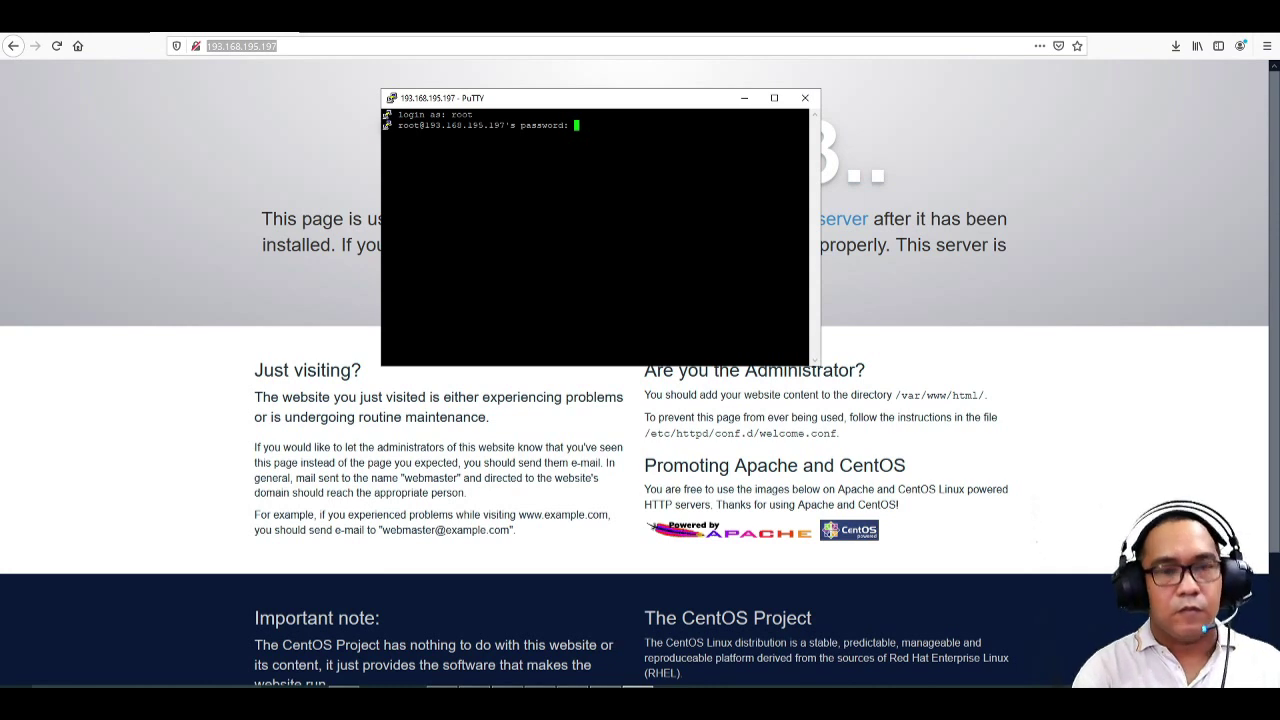
key("Return")
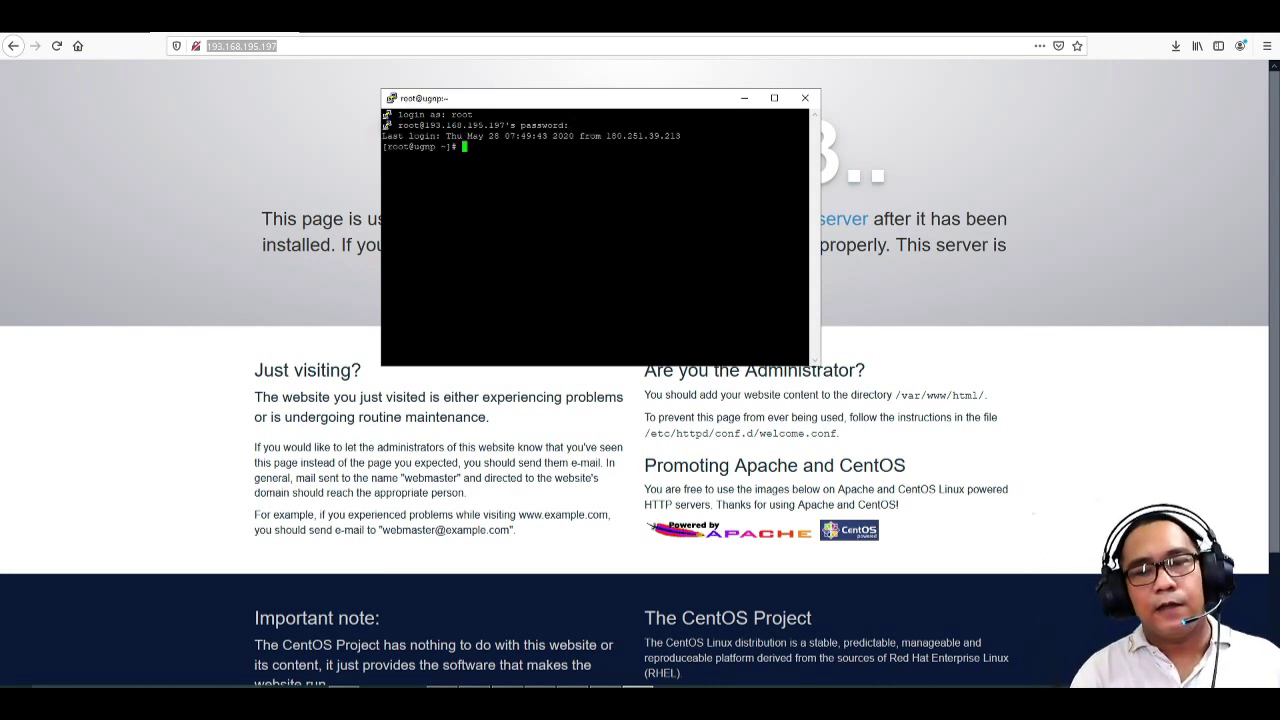
left_click_drag(582, 105, 621, 275)
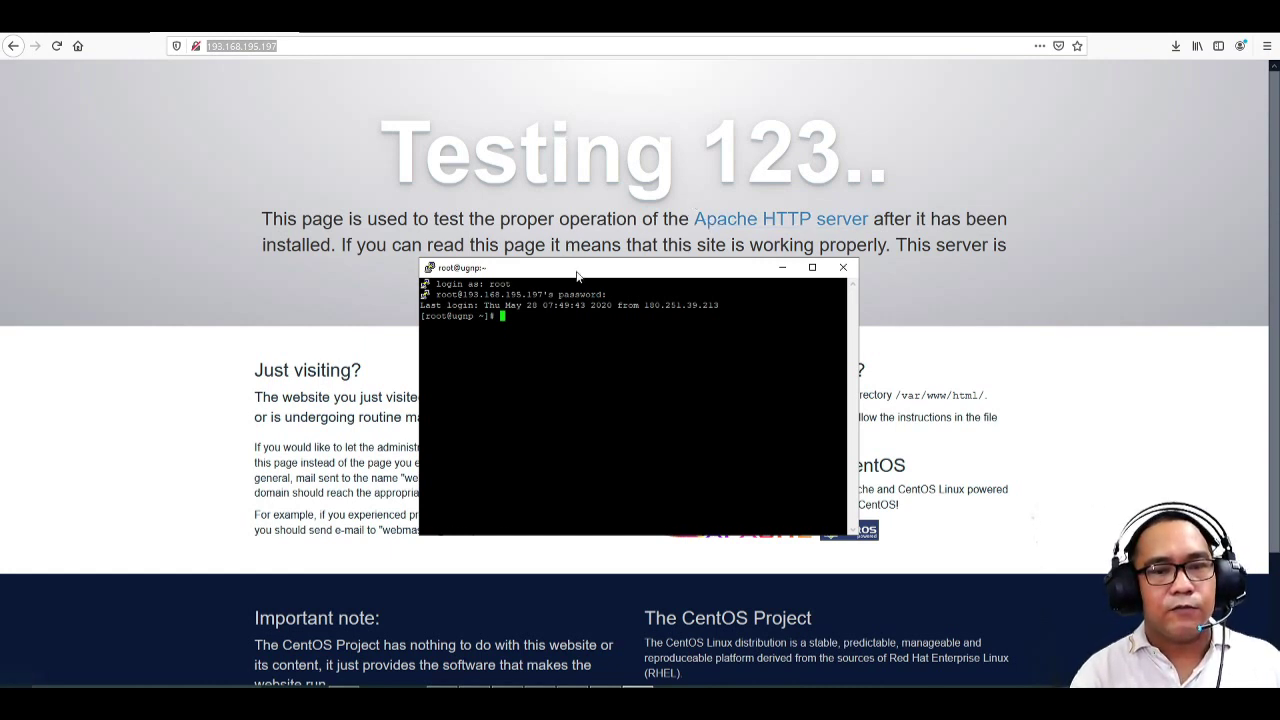
- Run 'yum remove httpd httpd-tools' copied from the Notepad notes and confirm the removal
left_click_drag(578, 276, 563, 254)
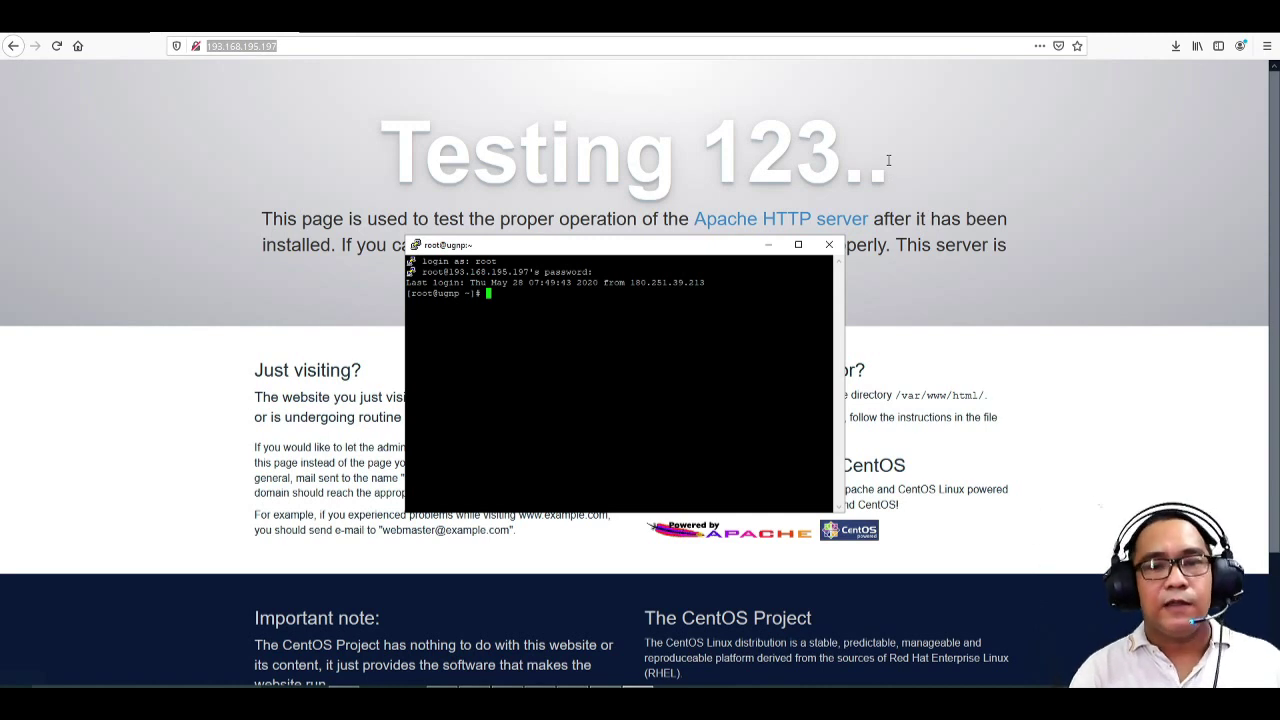
left_click(540, 684)
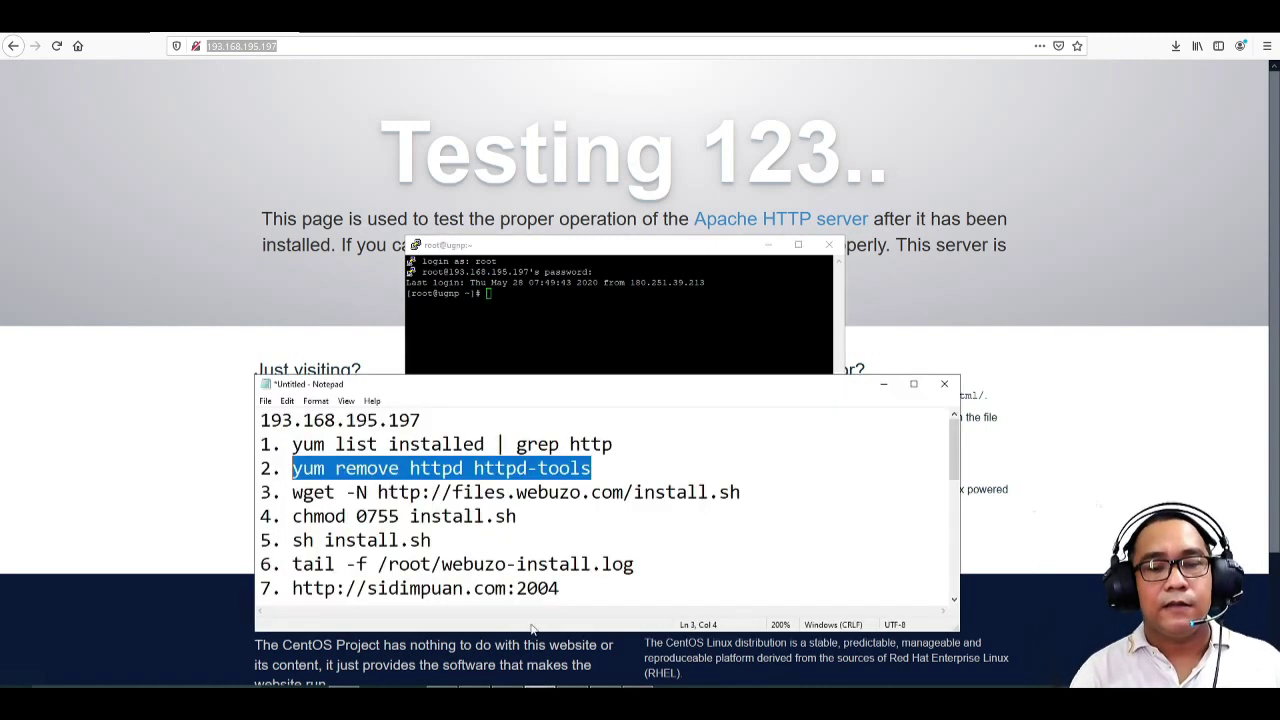
right_click(370, 467)
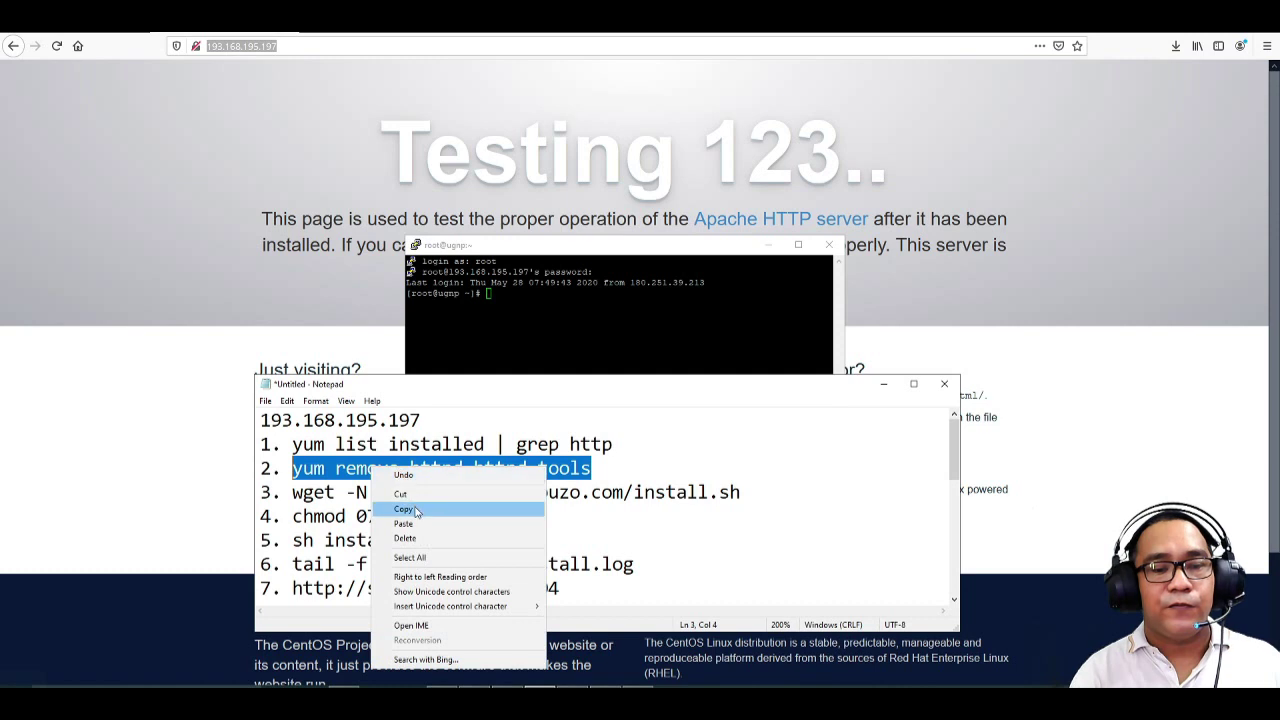
left_click(410, 503)
left_click(470, 440)
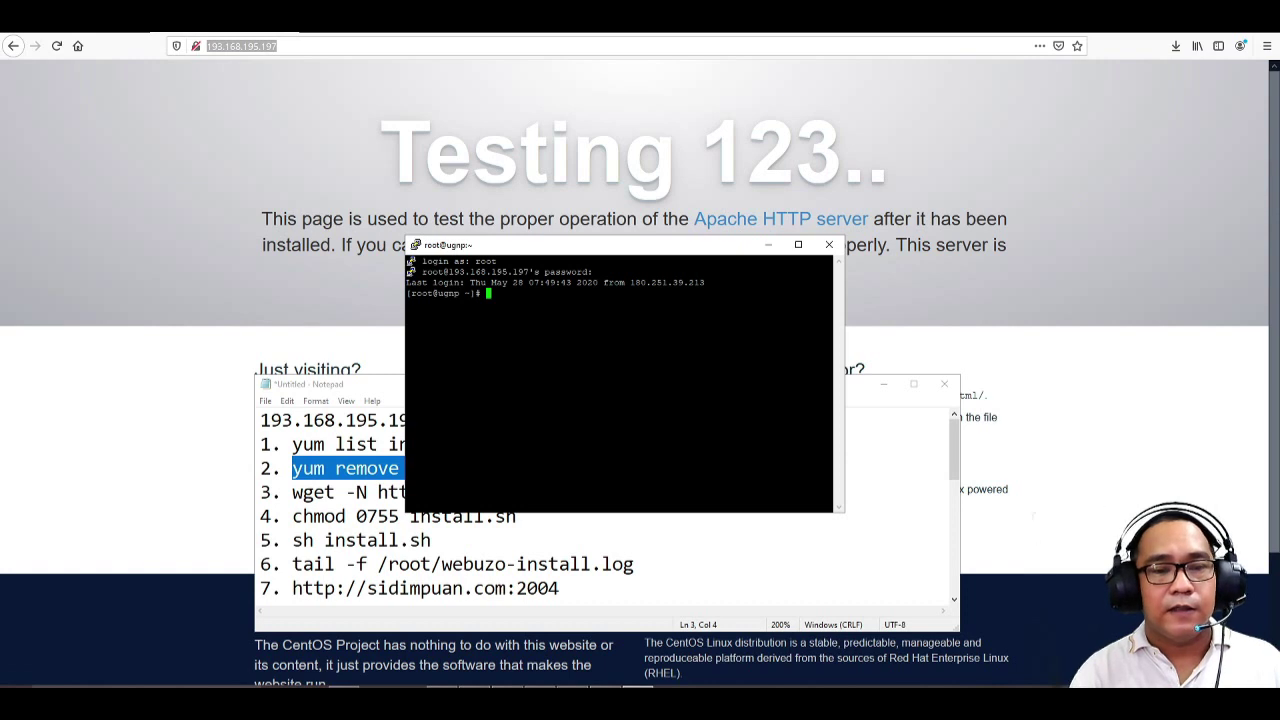
right_click(470, 440)
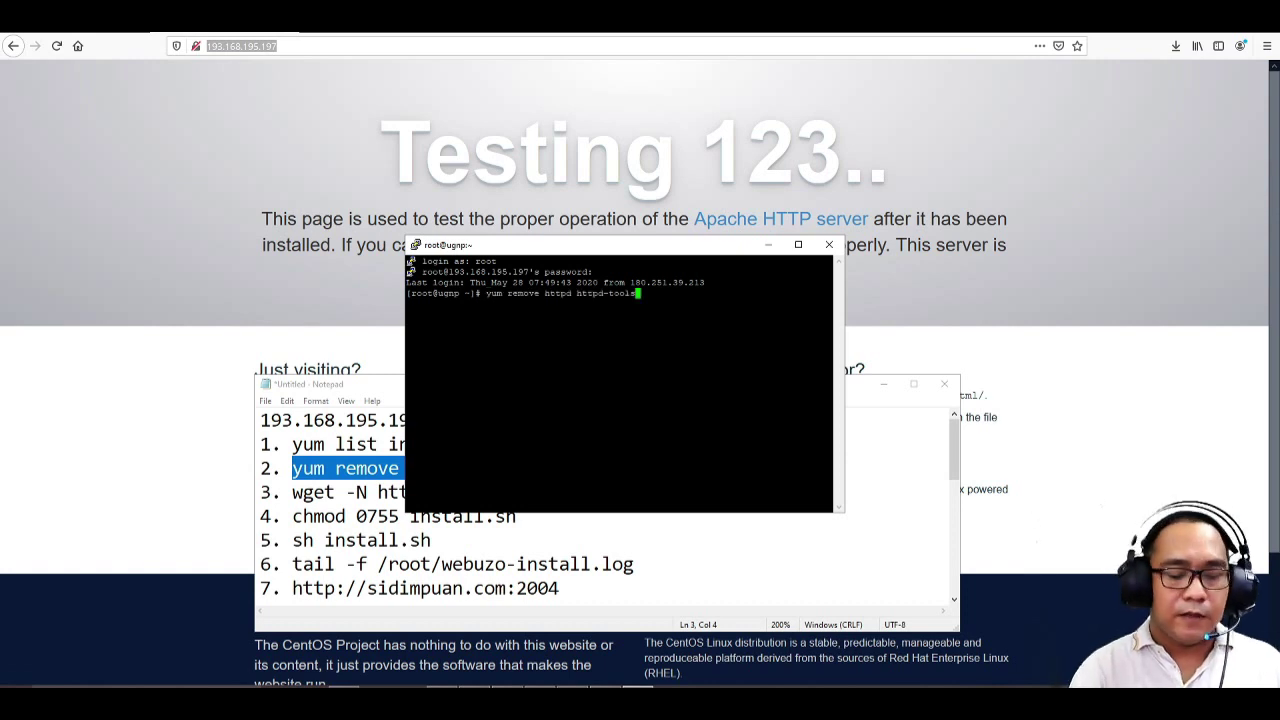
key("Return")
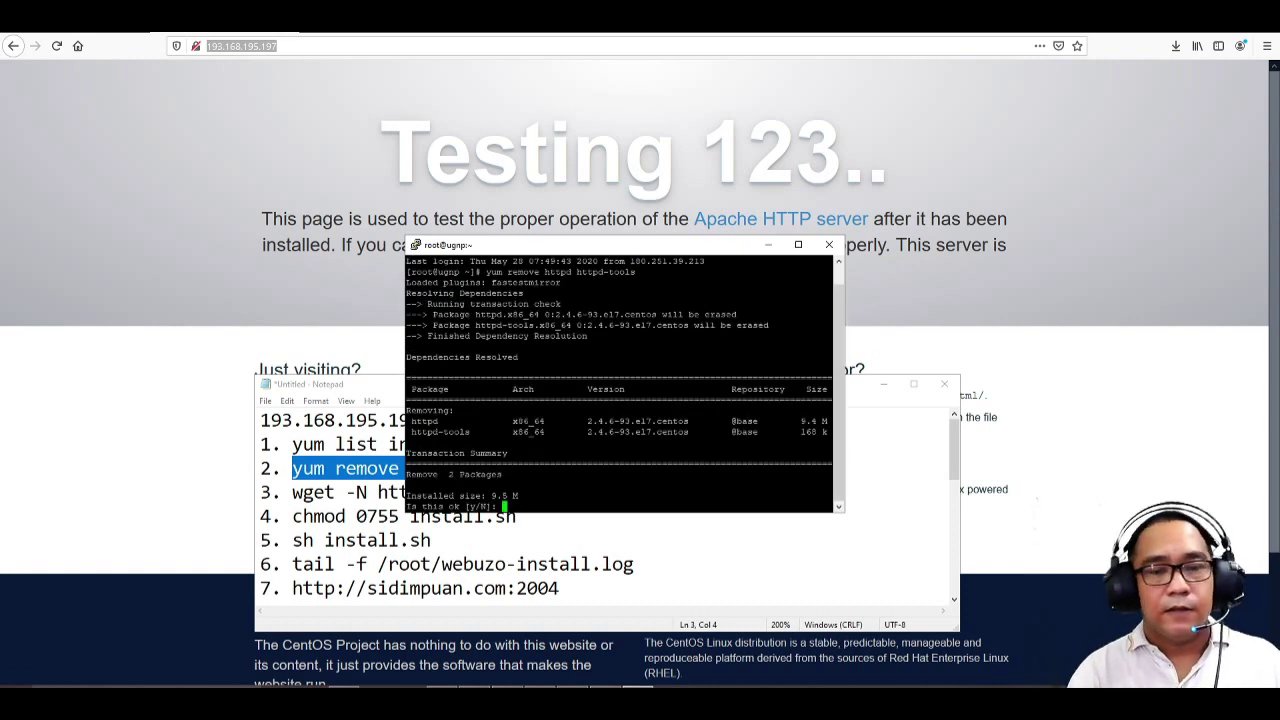
left_click_drag(842, 326, 843, 288)
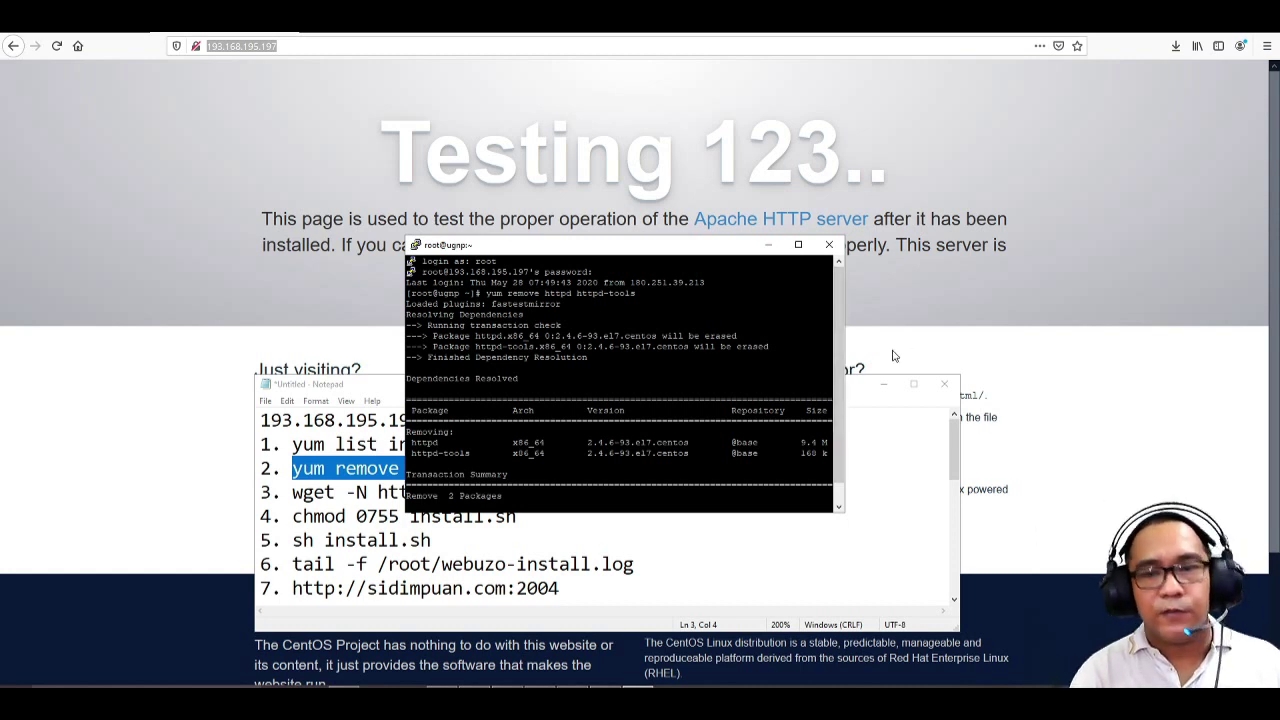
left_click_drag(844, 323, 845, 358)
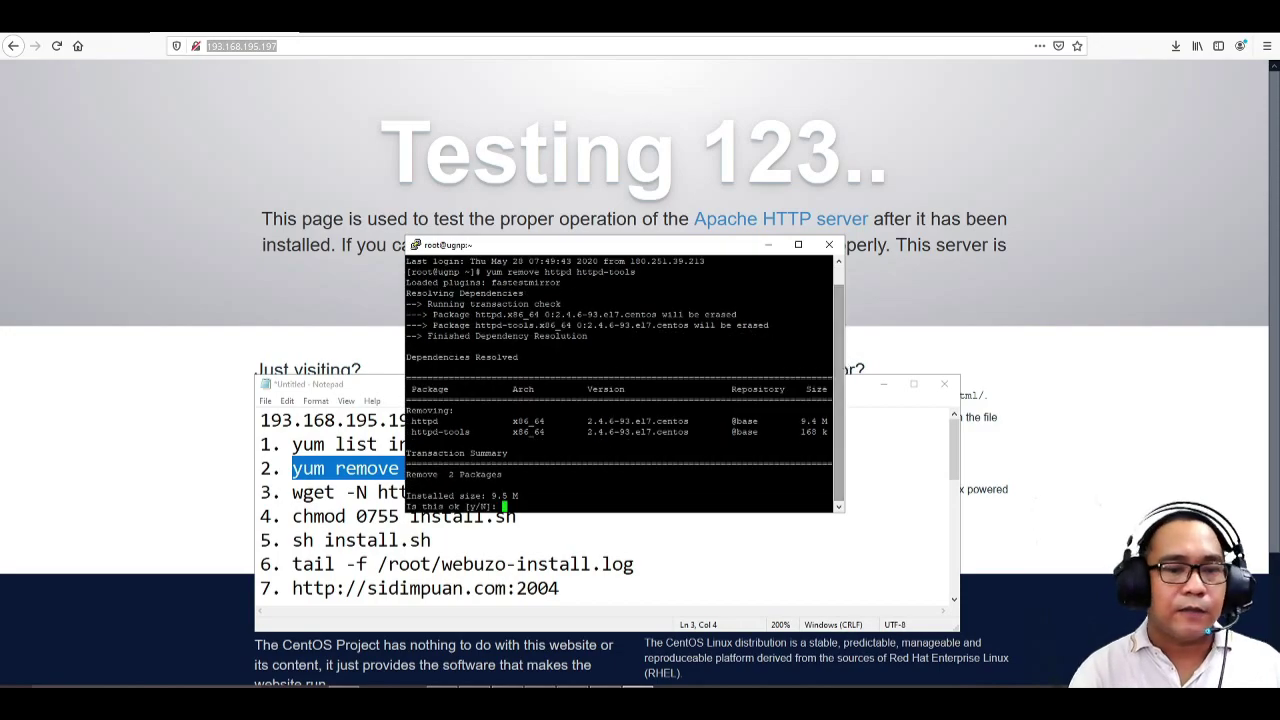
key("Return")
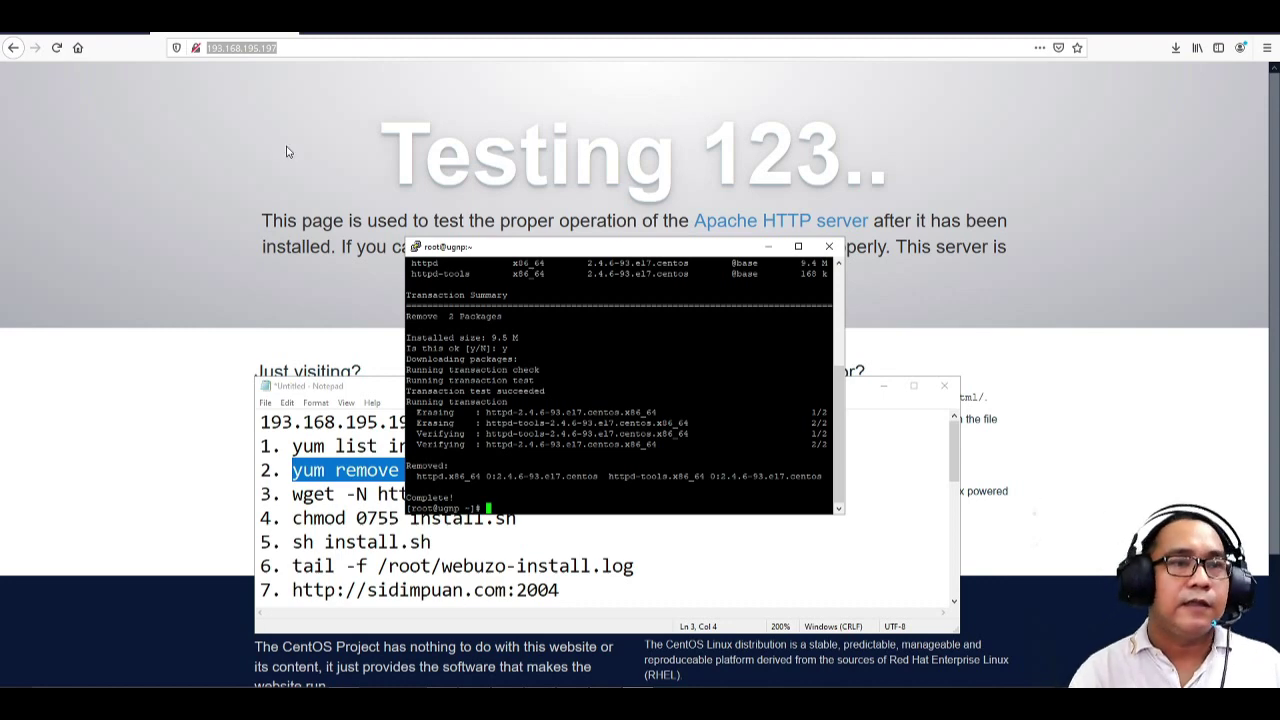
- Stop Firefox loading the bare server address
left_click(56, 50)
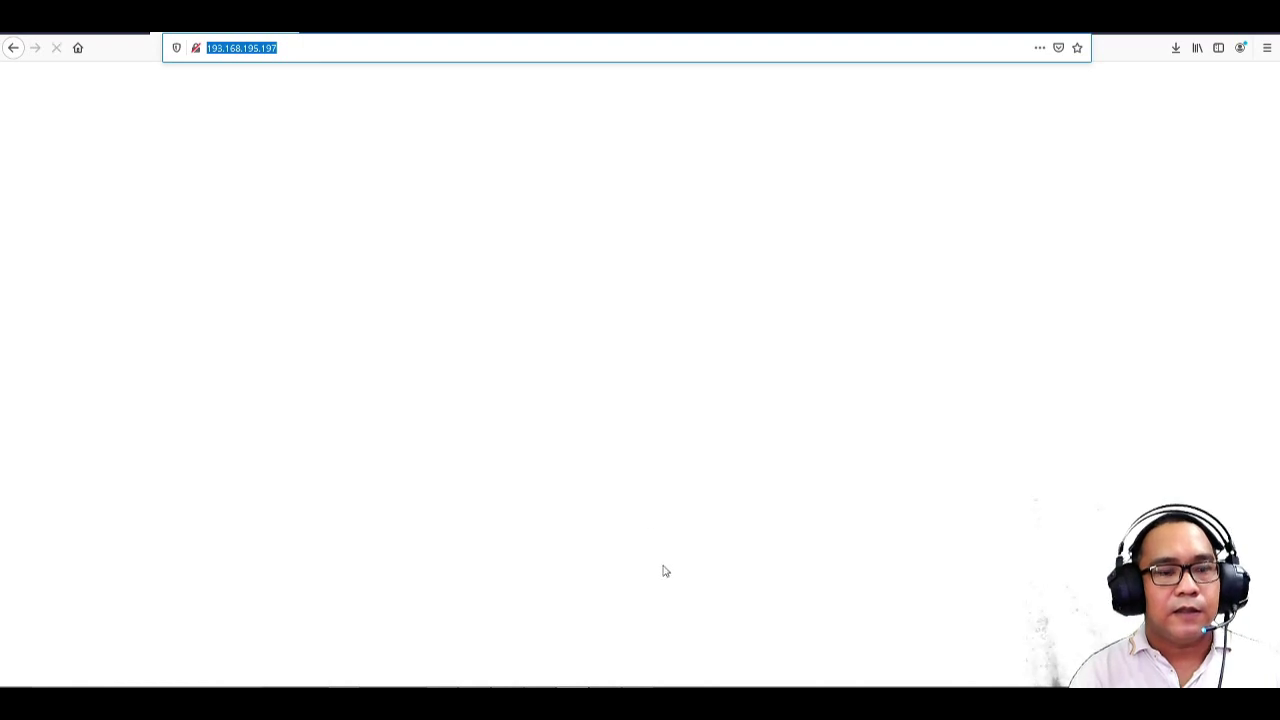
mouse_move(640, 704)
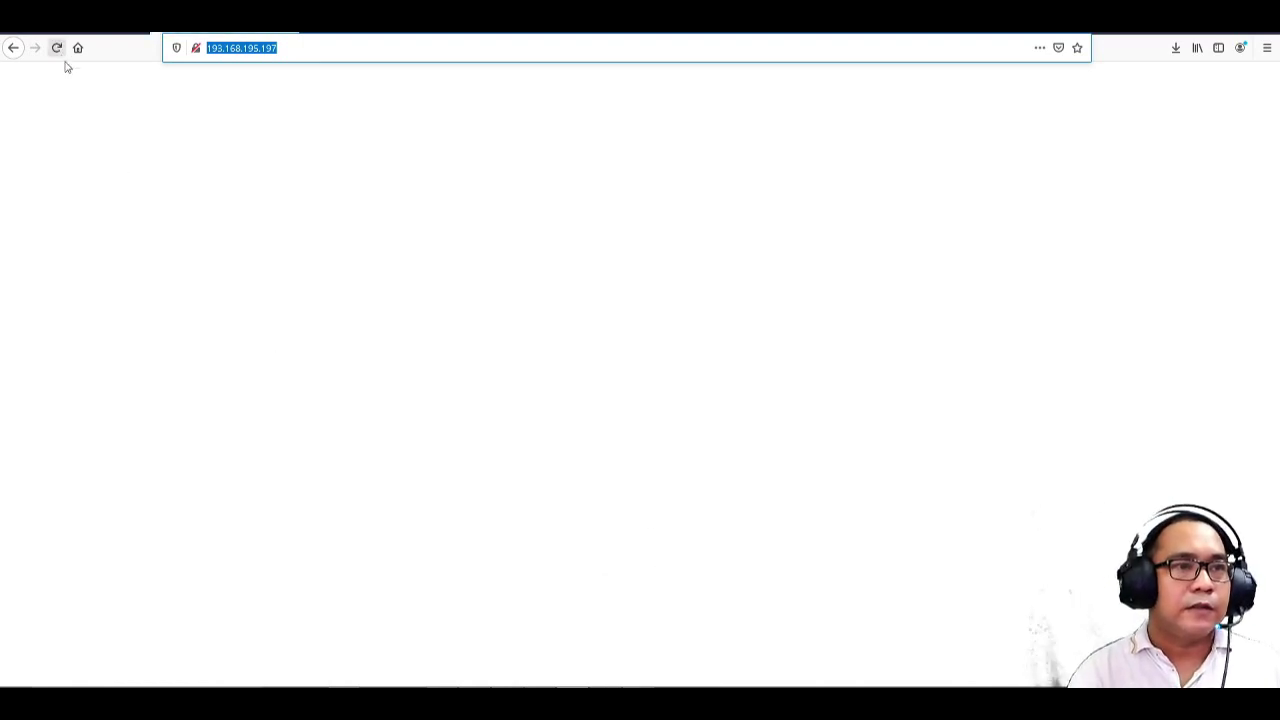
left_click(56, 47)
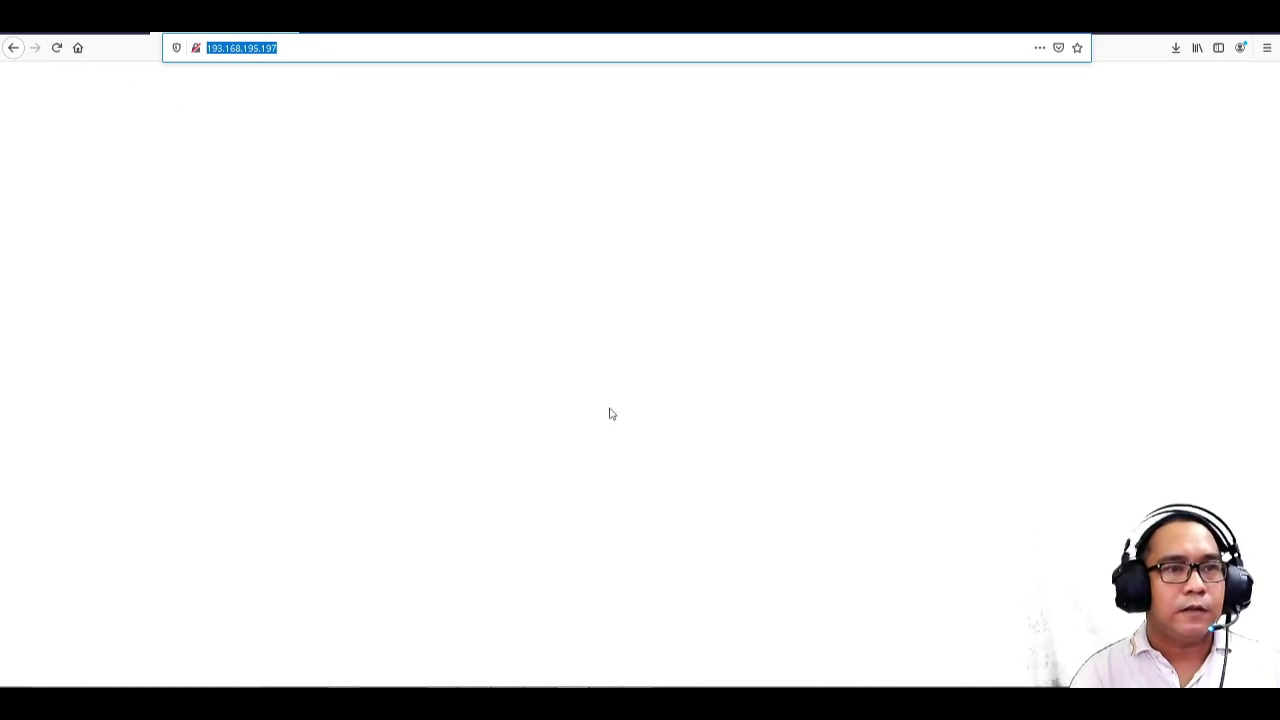
- Bring the PuTTY terminal up higher, then the Notepad command list to the front
left_click(639, 704)
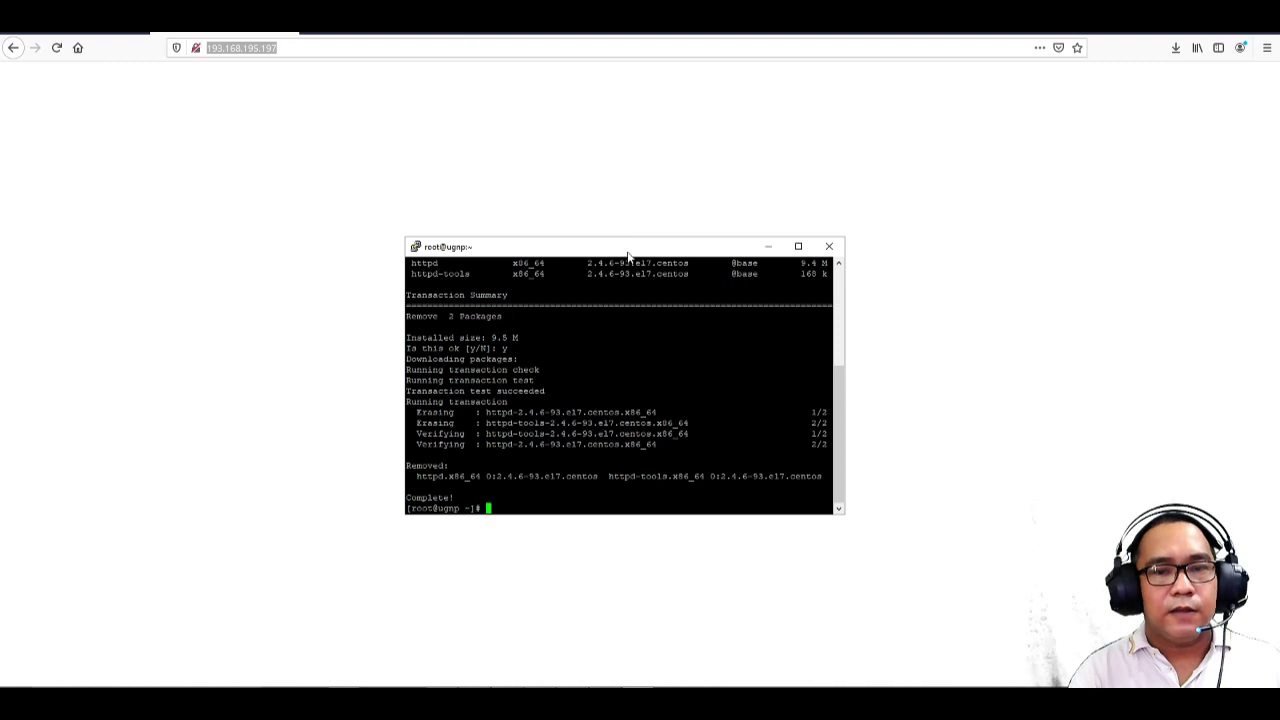
left_click_drag(628, 254, 634, 146)
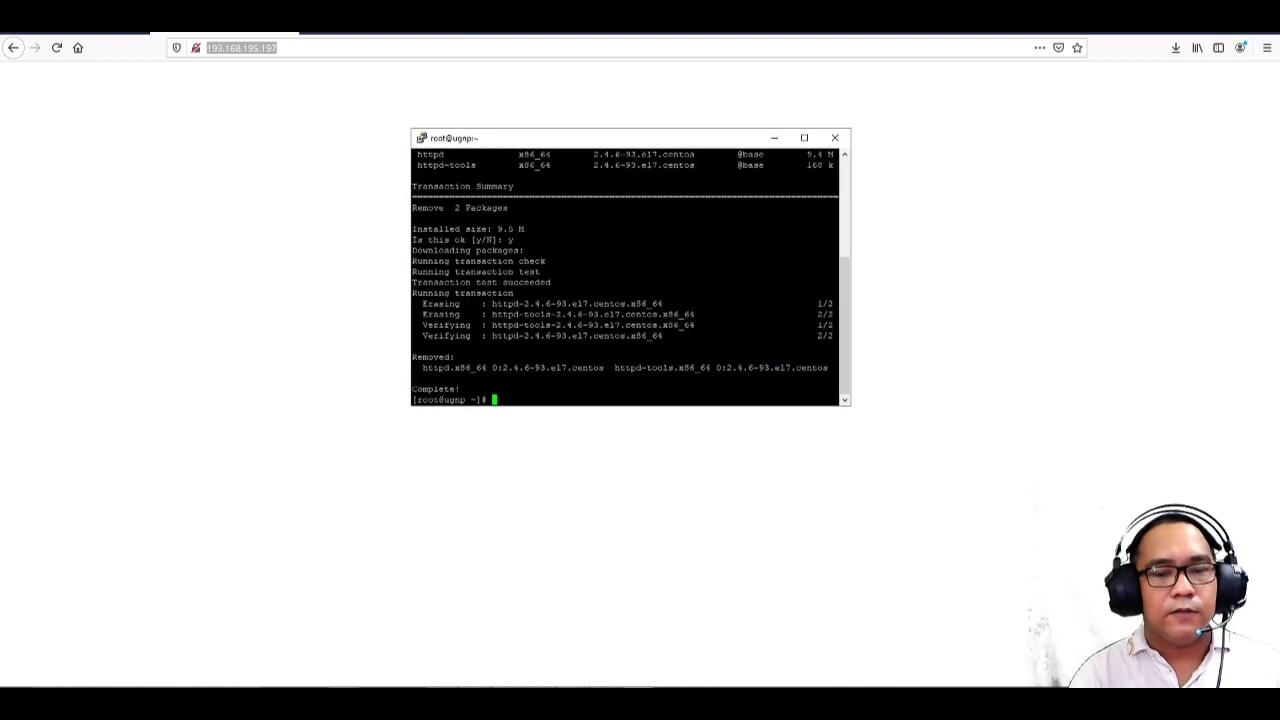
mouse_move(572, 703)
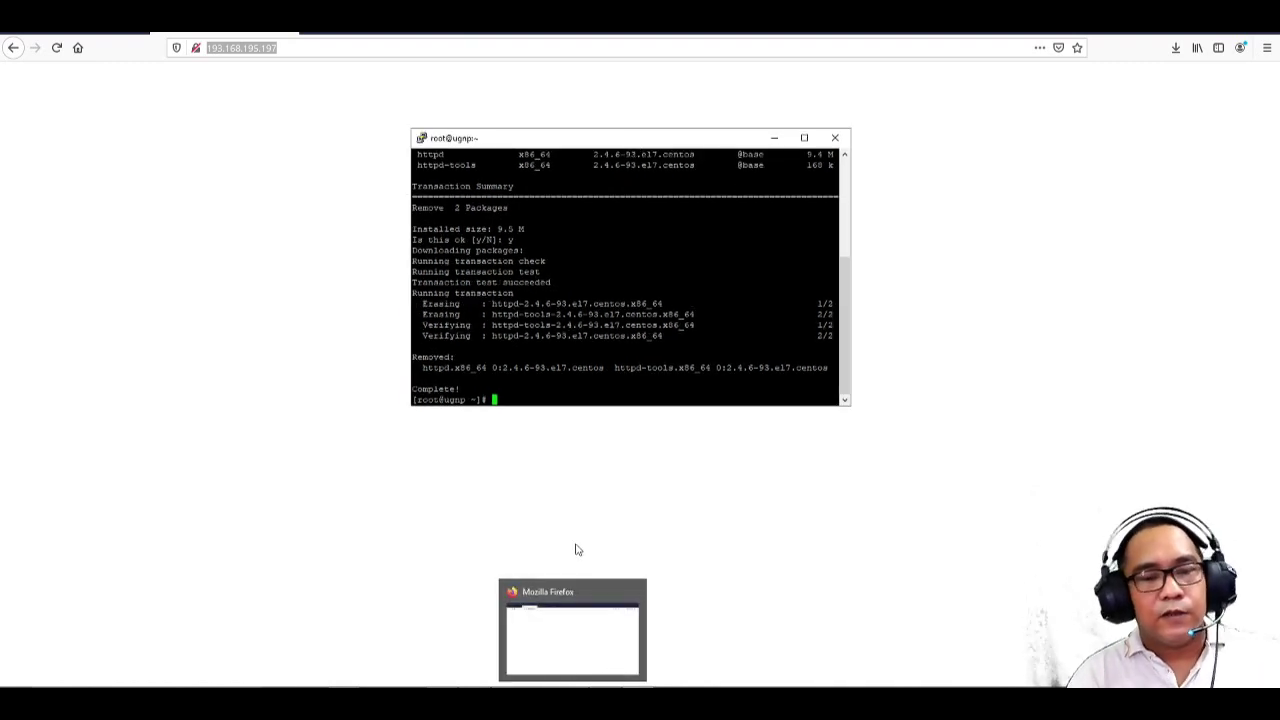
left_click(545, 703)
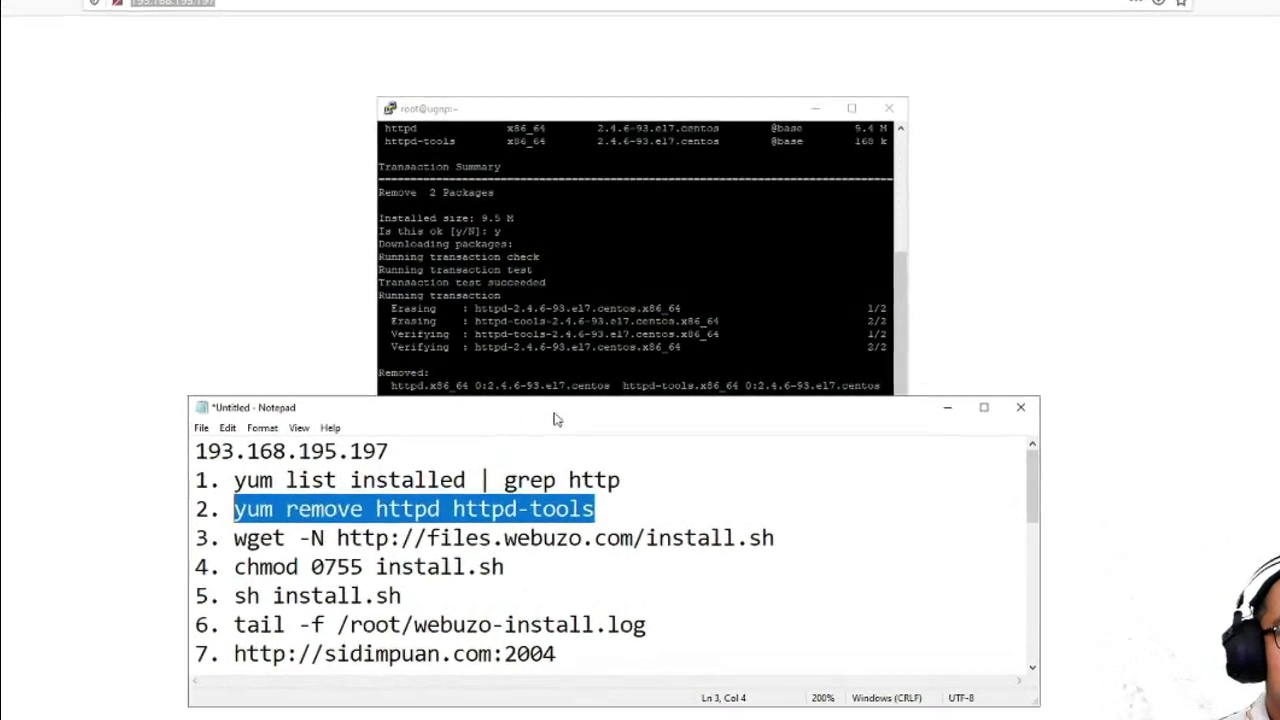
- Download install.sh by running the line-3 wget command from Notepad in PuTTY
left_click_drag(562, 401, 601, 450)
left_click(812, 569)
left_click_drag(842, 663, 321, 663)
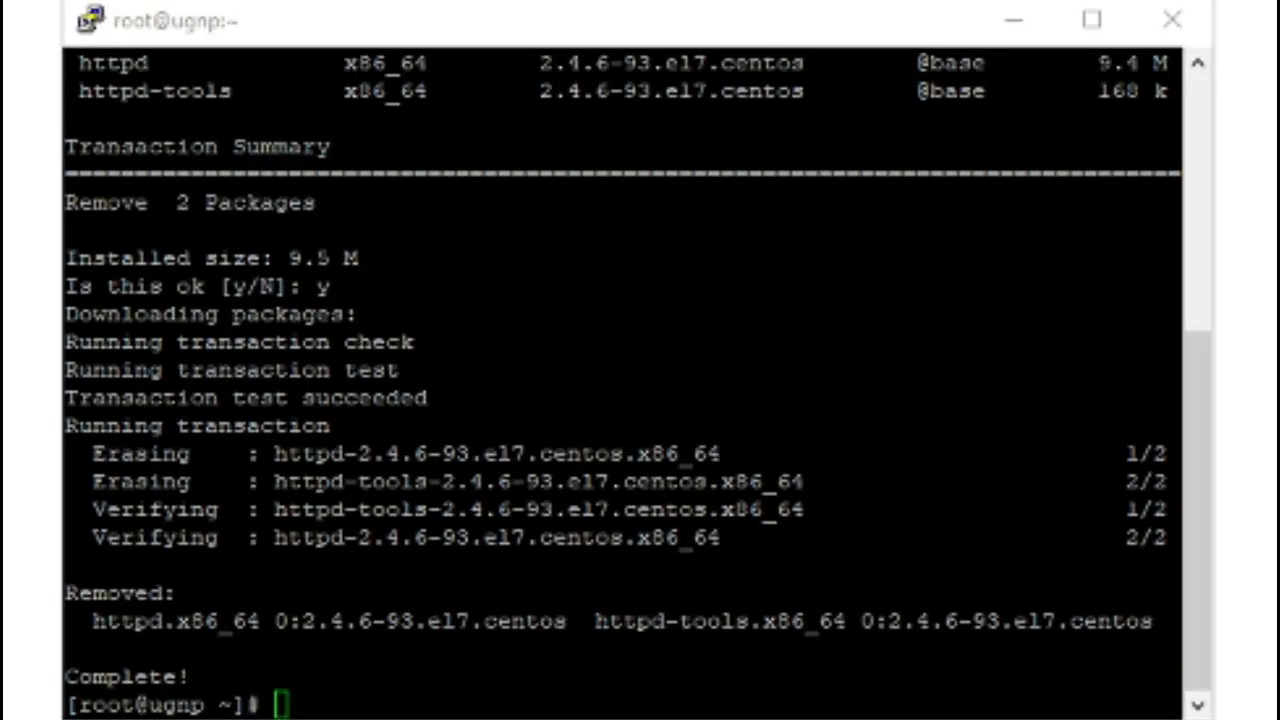
key("alt+Tab")
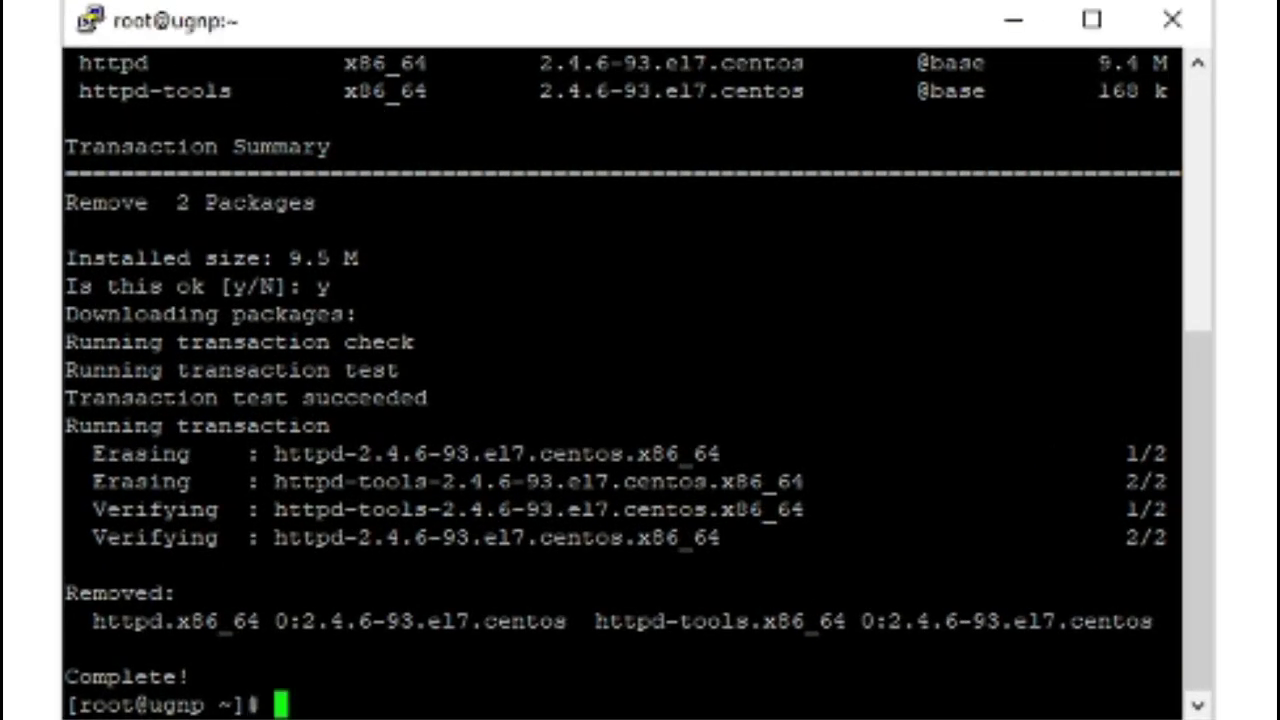
type("wget -N http://files.webuzo.com/install.sh")
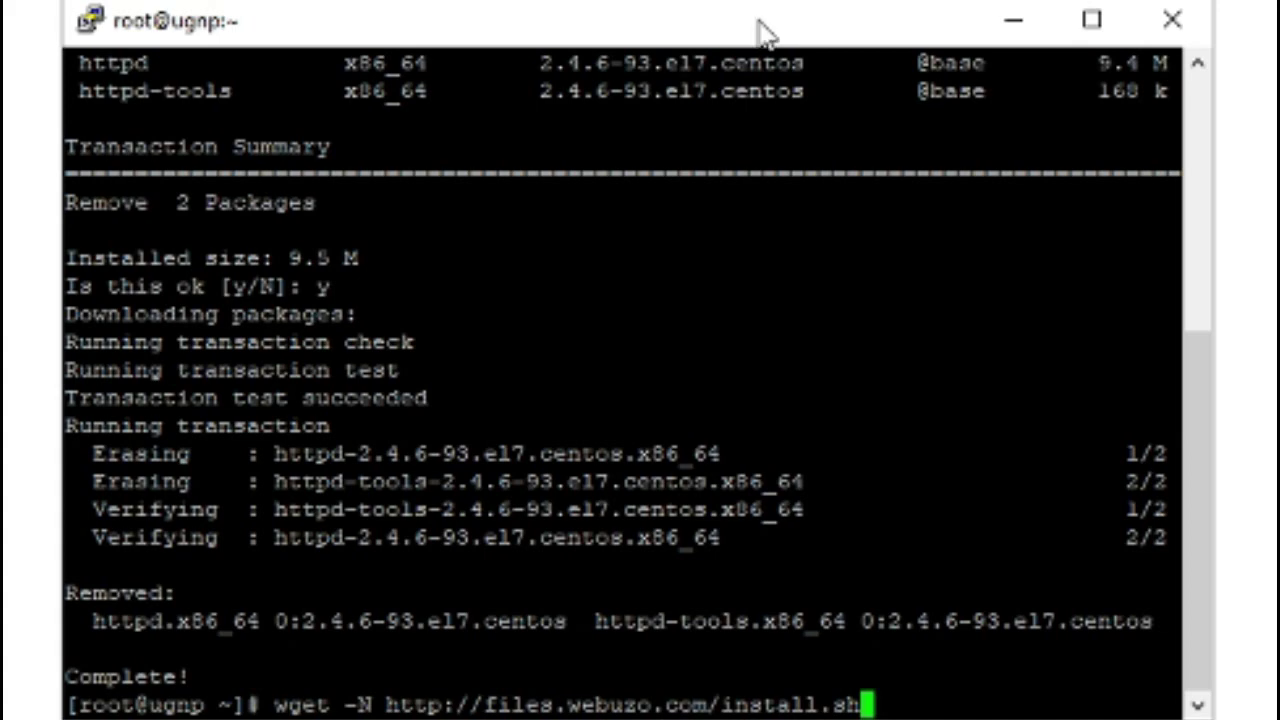
key("Return")
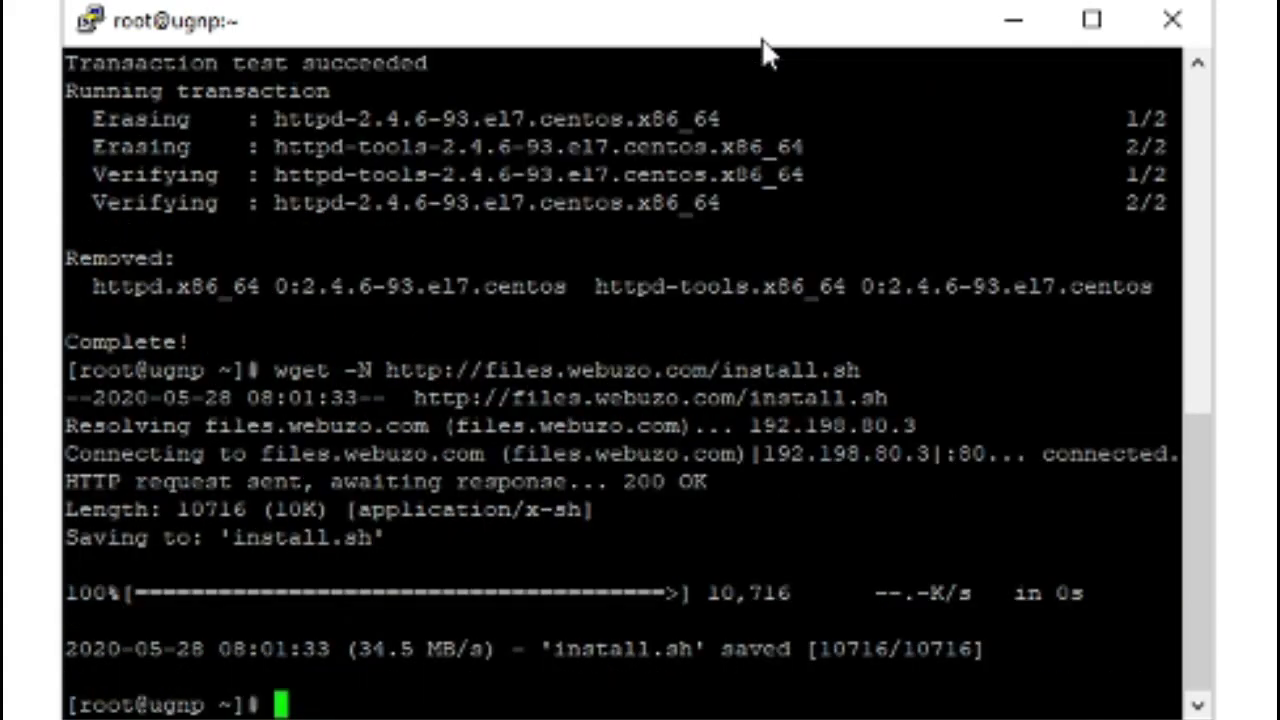
- Enter 'sh install.sh' at the root prompt
left_click(556, 718)
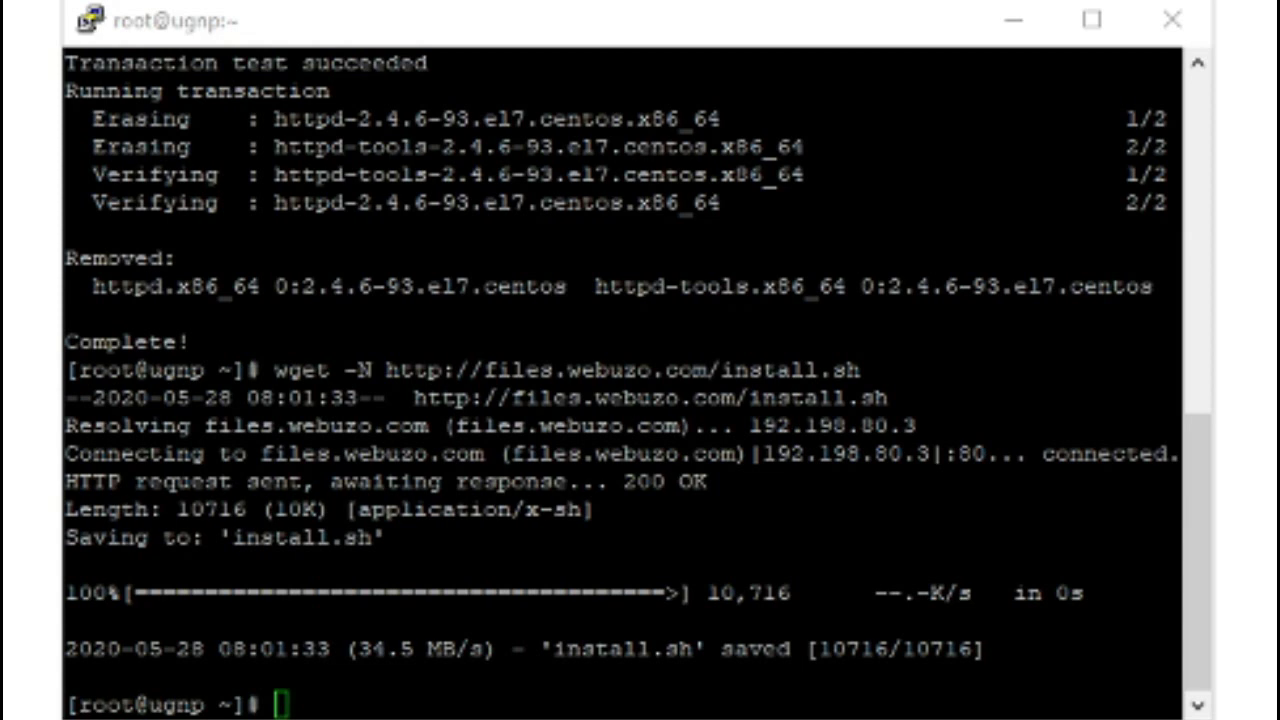
key("alt+Tab")
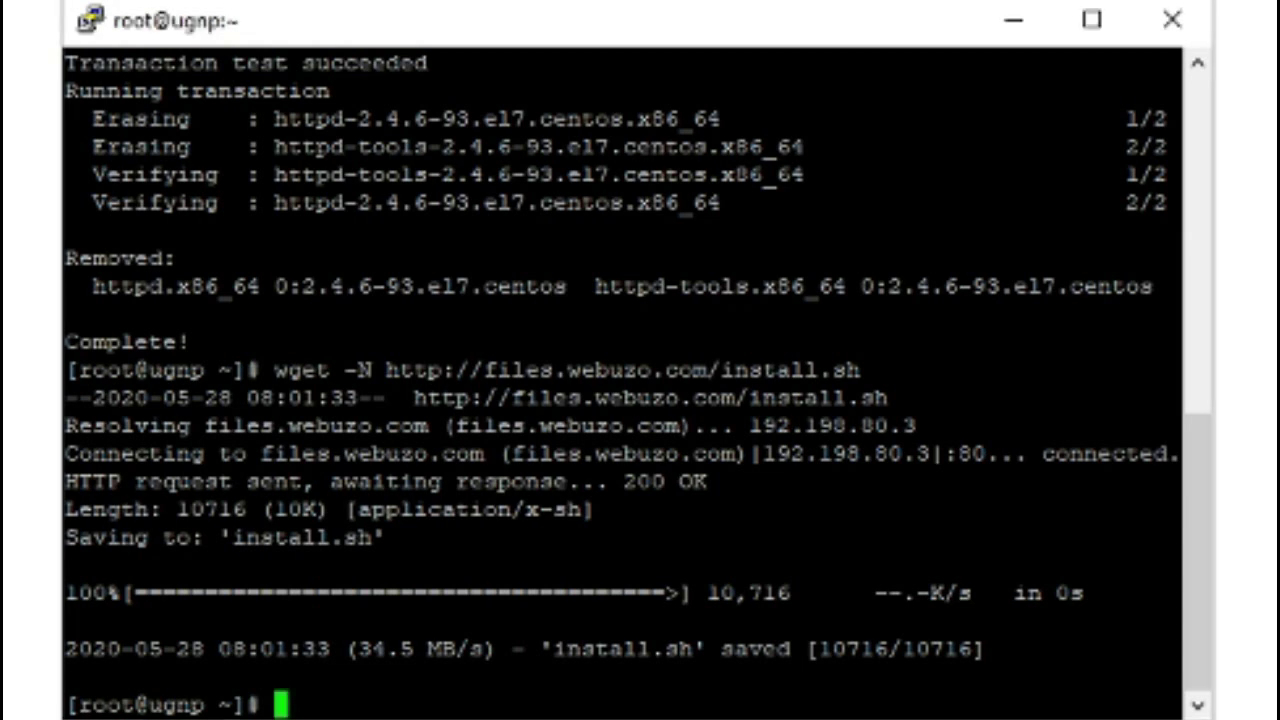
type("sh install.sh")
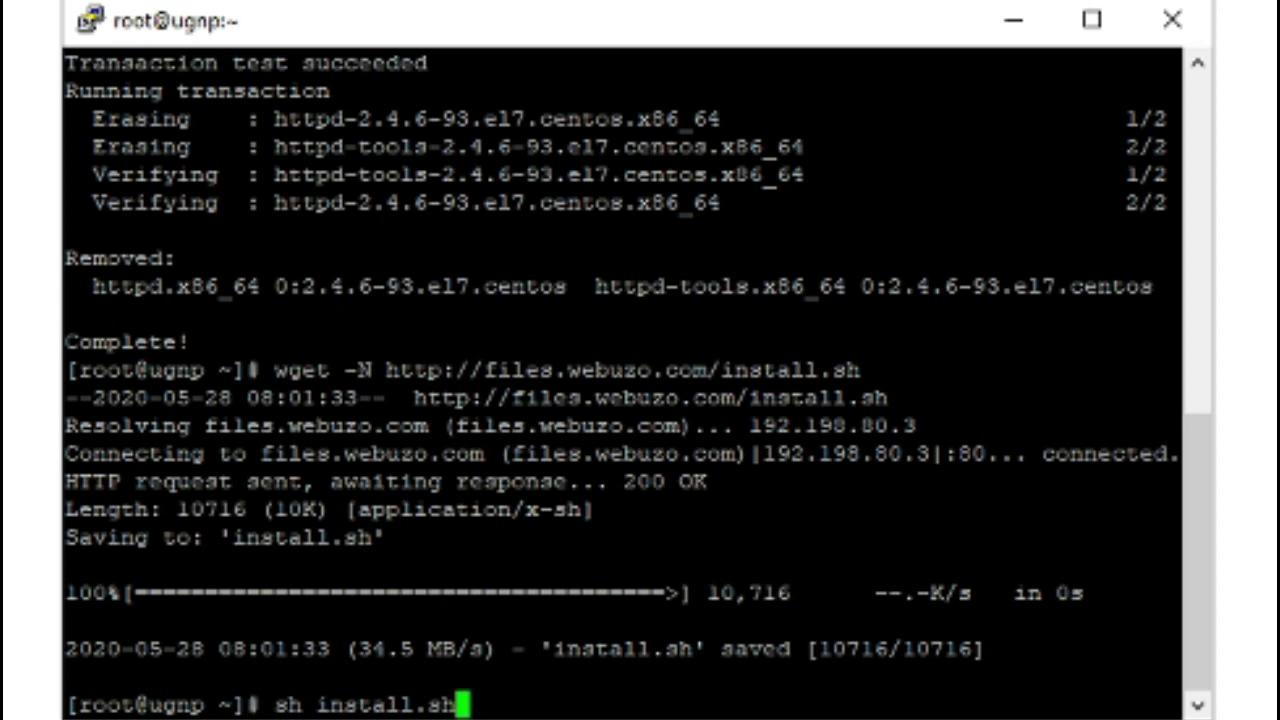
key("Return")
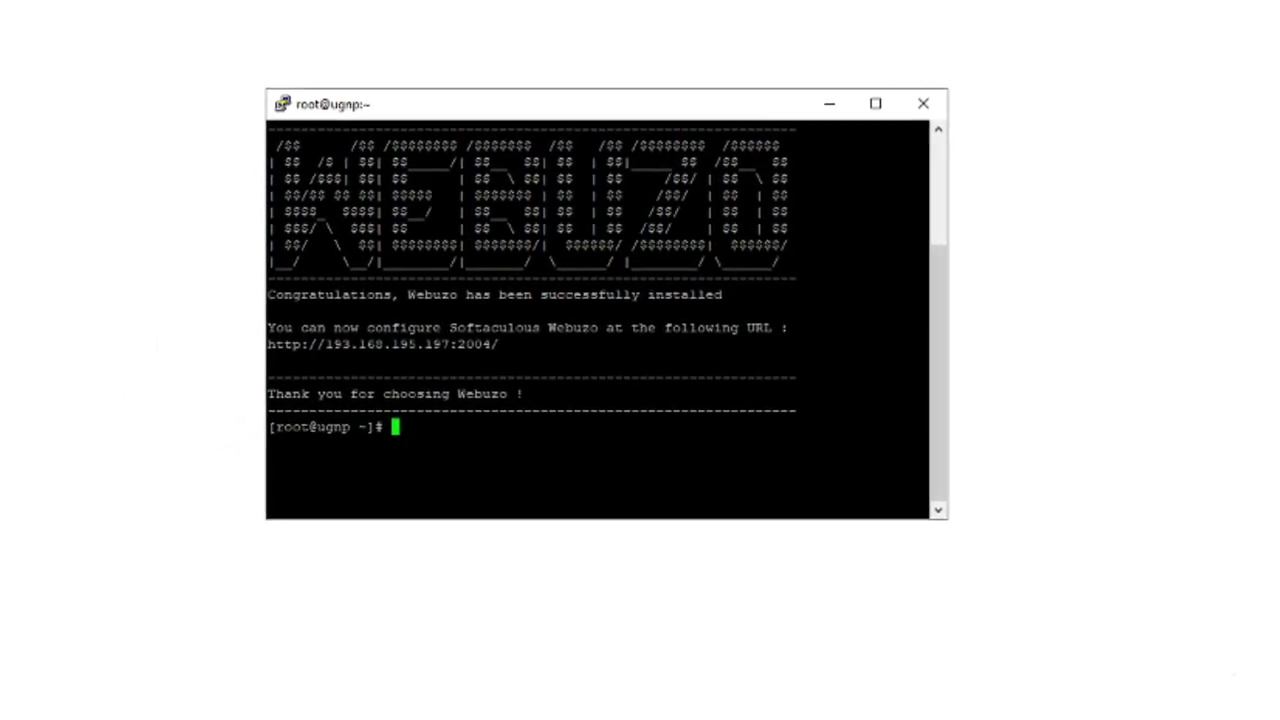
left_click_drag(259, 347, 522, 327)
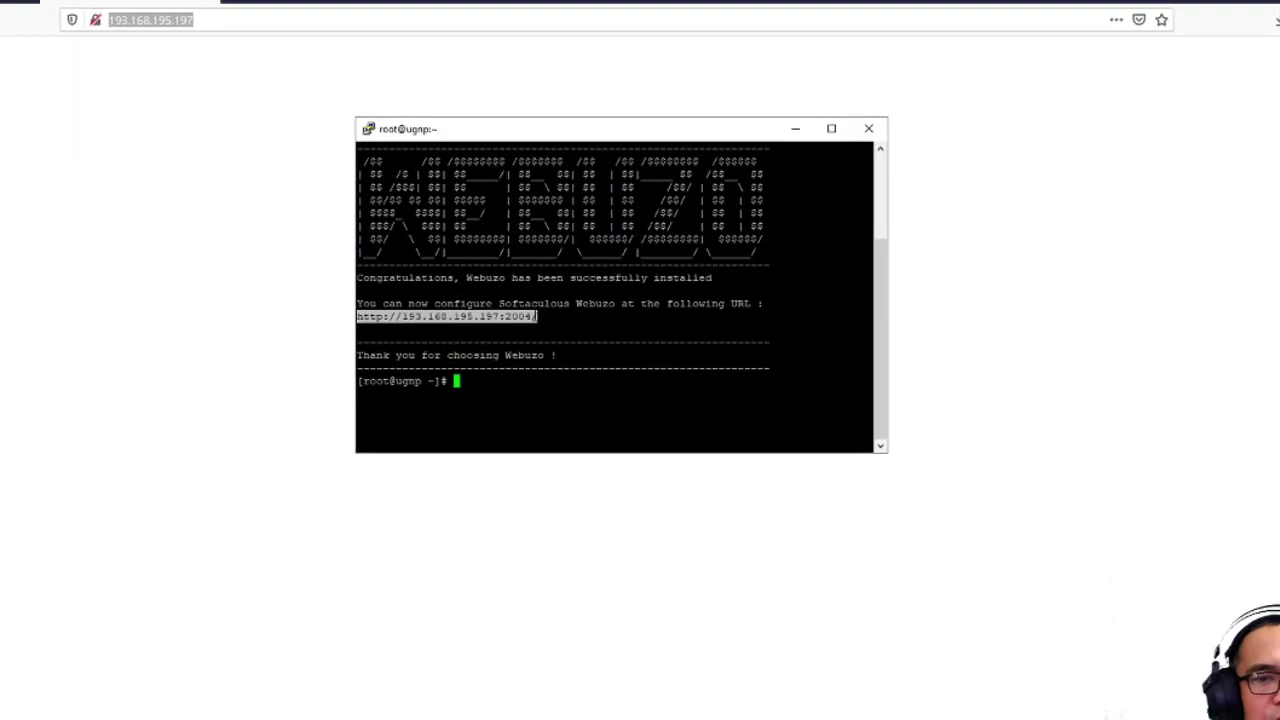
- Erase the URL pasted in PuTTY, then load it in Firefox's new tab
right_click(531, 311)
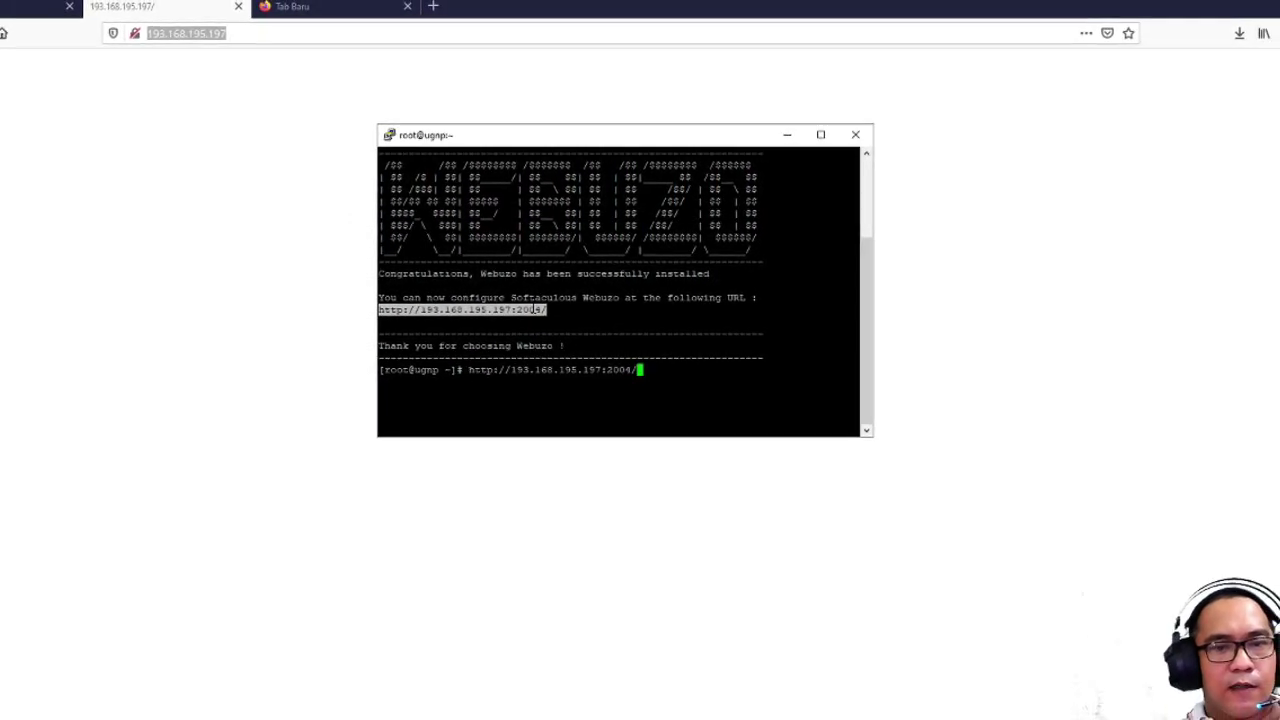
key("BackSpace")
key("BackSpace")
key("BackSpace")
key("BackSpace")
key("BackSpace")
key("BackSpace")
key("BackSpace")
key("BackSpace")
key("BackSpace")
key("BackSpace")
key("BackSpace")
key("BackSpace")
key("BackSpace")
key("BackSpace")
key("BackSpace")
key("BackSpace")
key("BackSpace")
key("BackSpace")
key("BackSpace")
key("BackSpace")
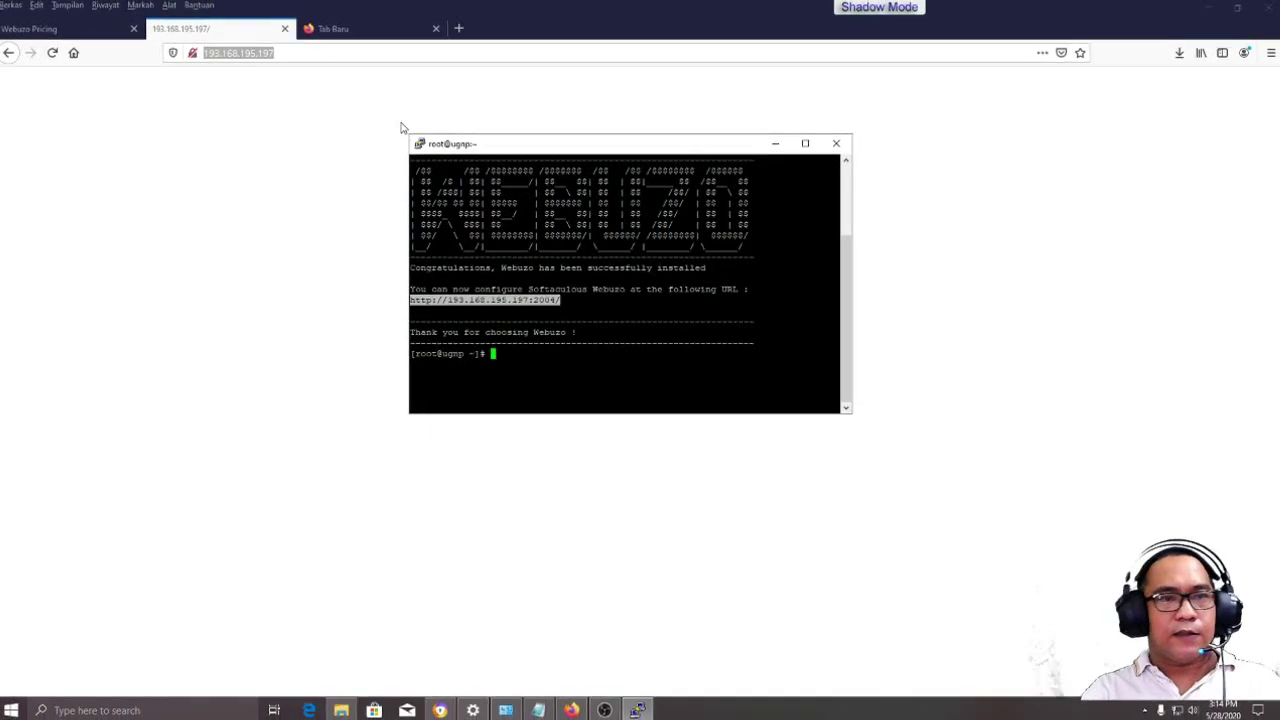
left_click(335, 32)
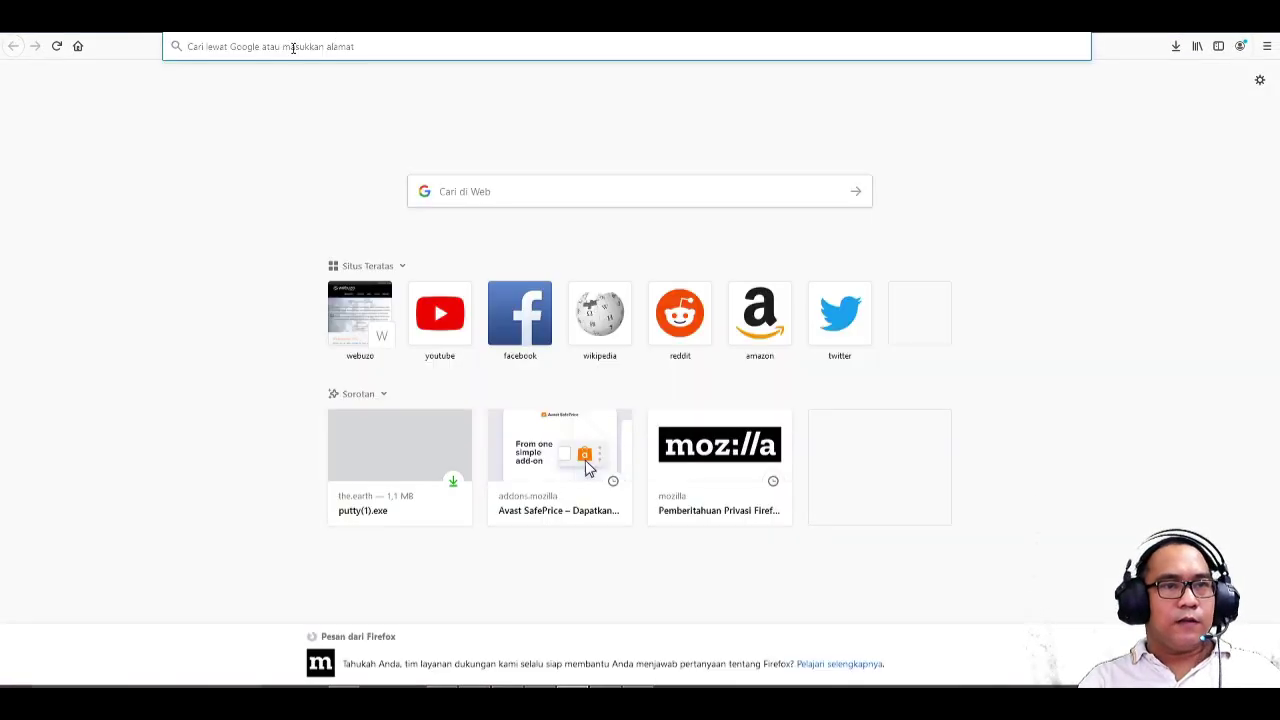
right_click(293, 47)
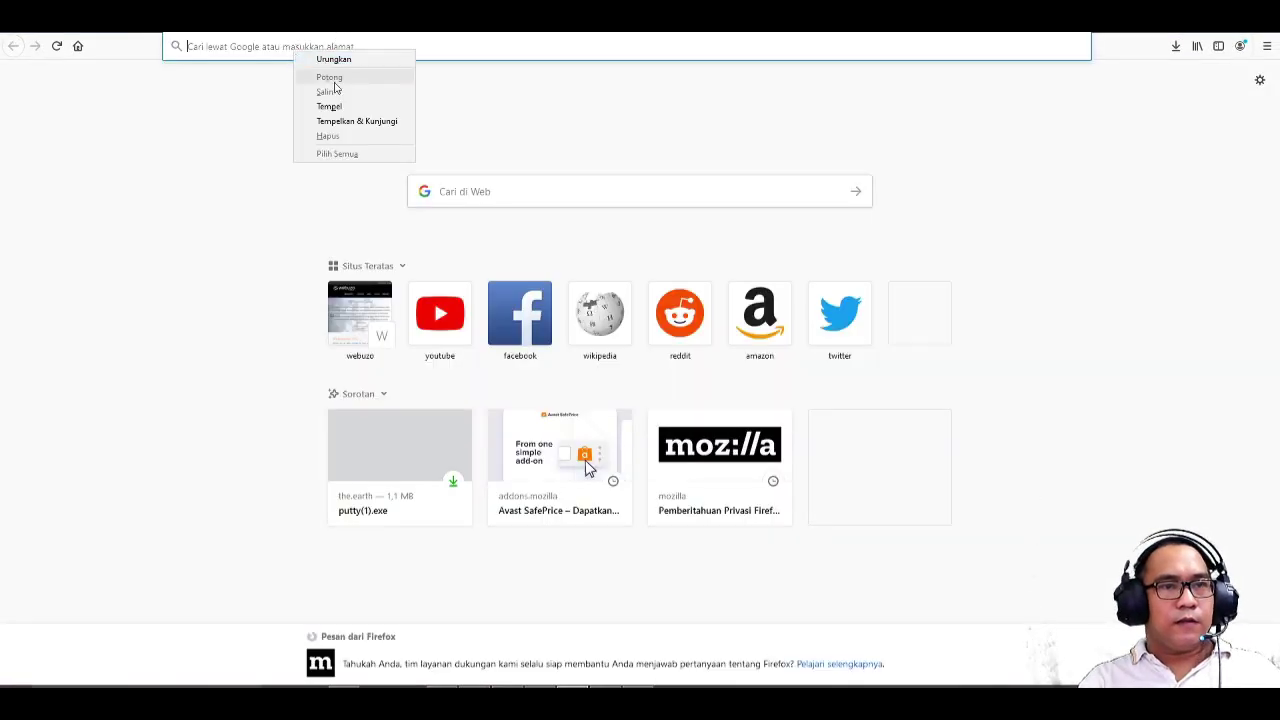
left_click(341, 106)
key("Return")
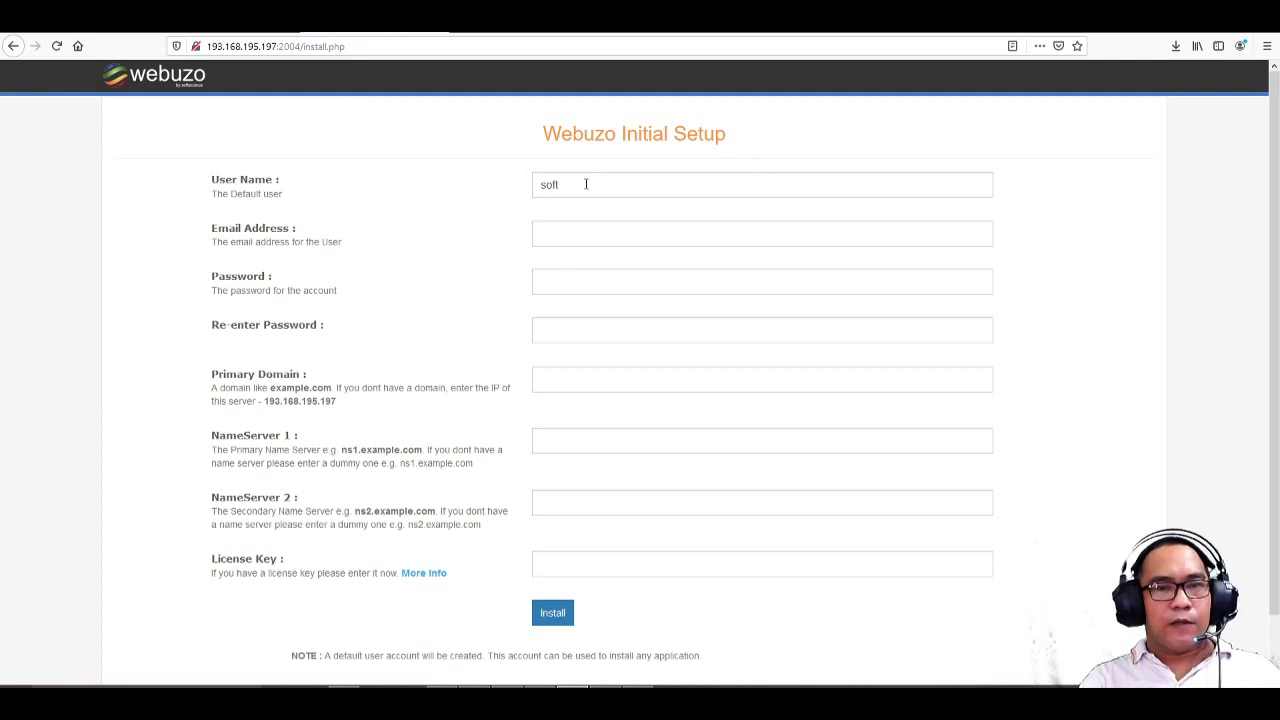
- Replace user name 'soft' with 'sidimpuan', enter the admin e-mail, and the password twice
left_click_drag(586, 184, 480, 184)
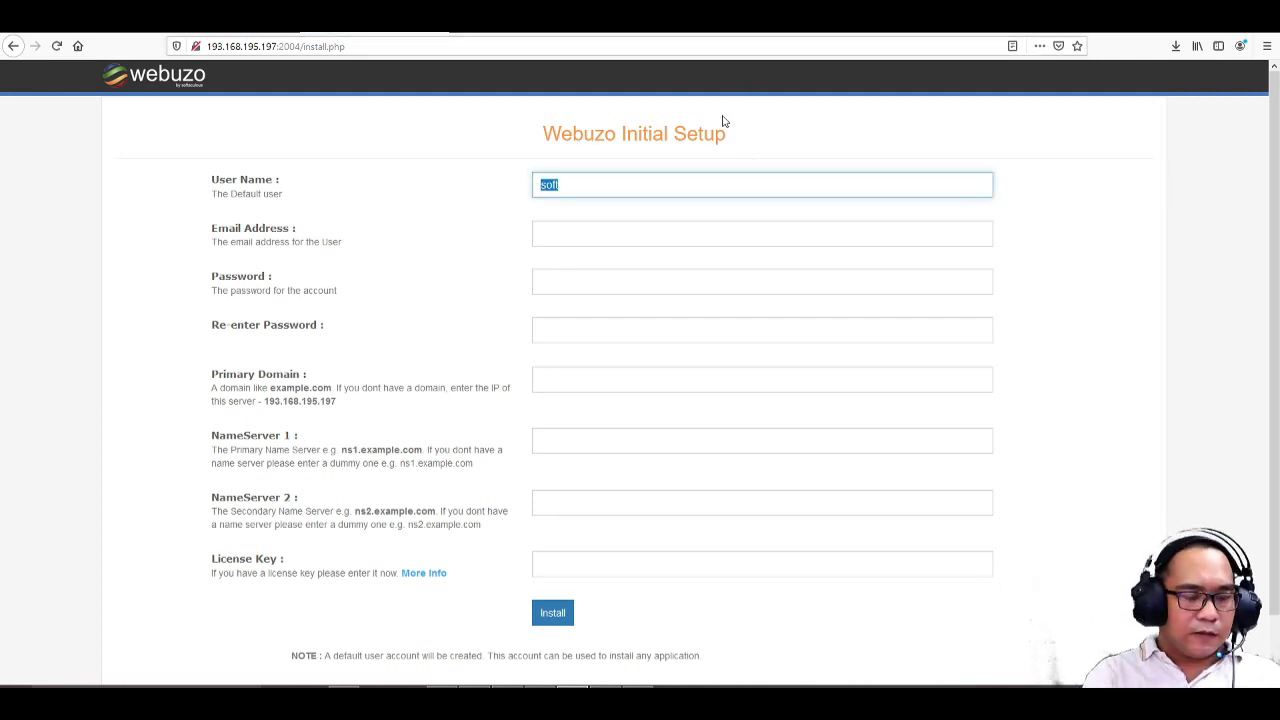
type("sidimpuan")
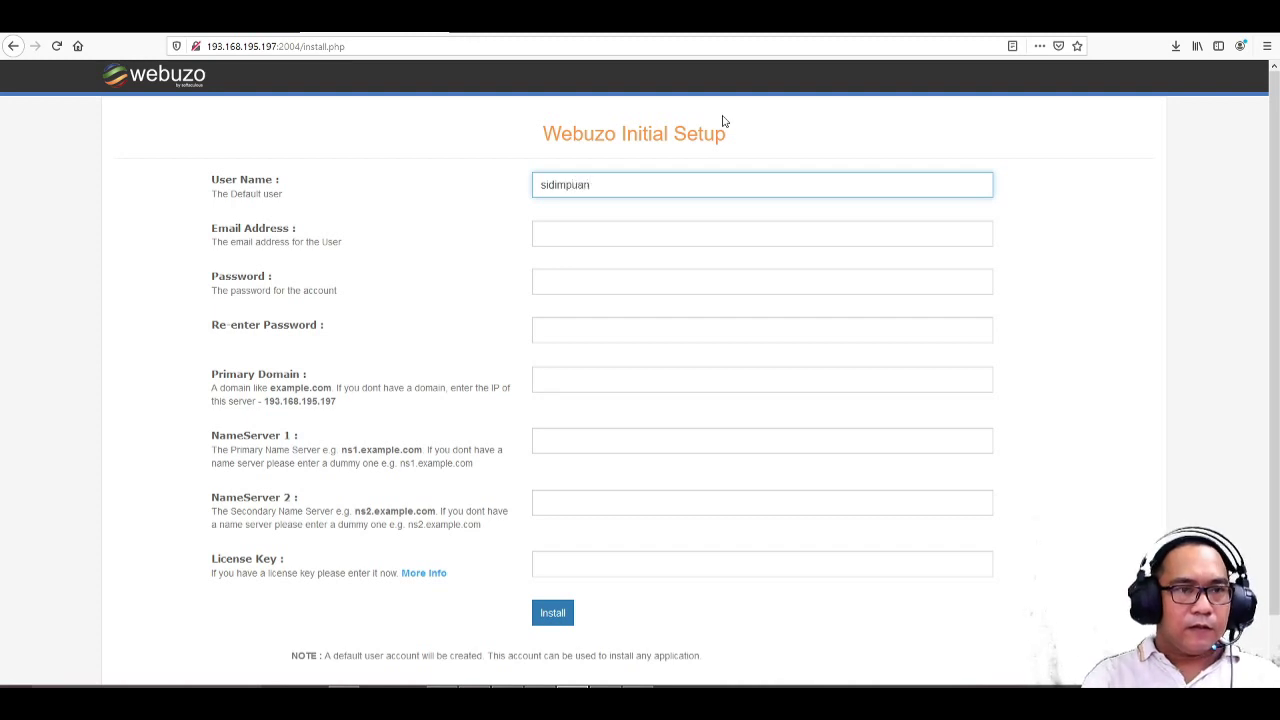
left_click(587, 237)
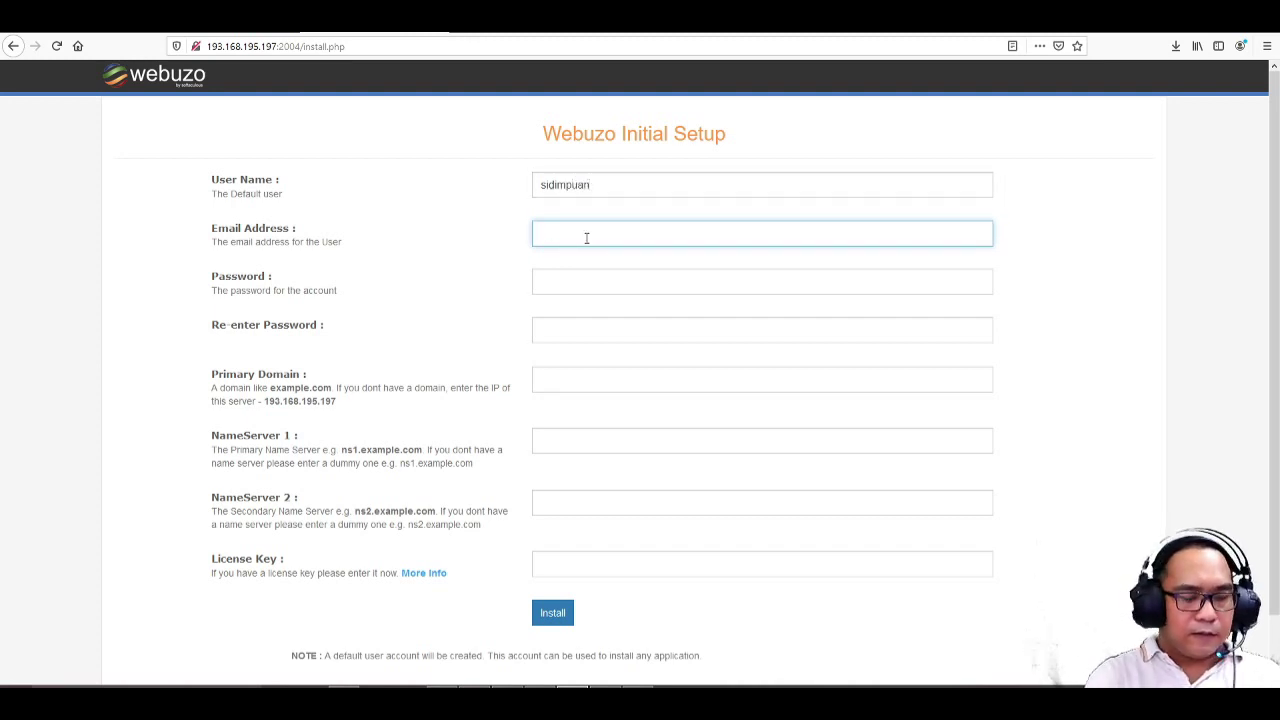
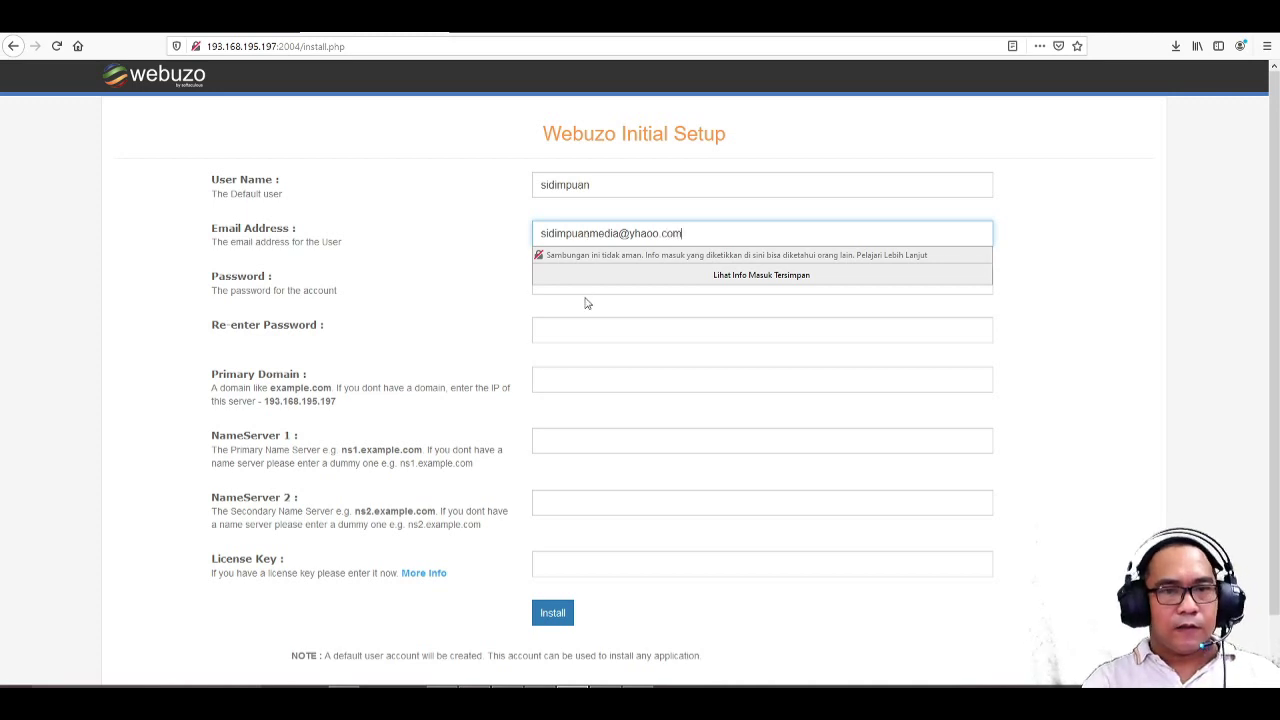
left_click(589, 284)
type("••")
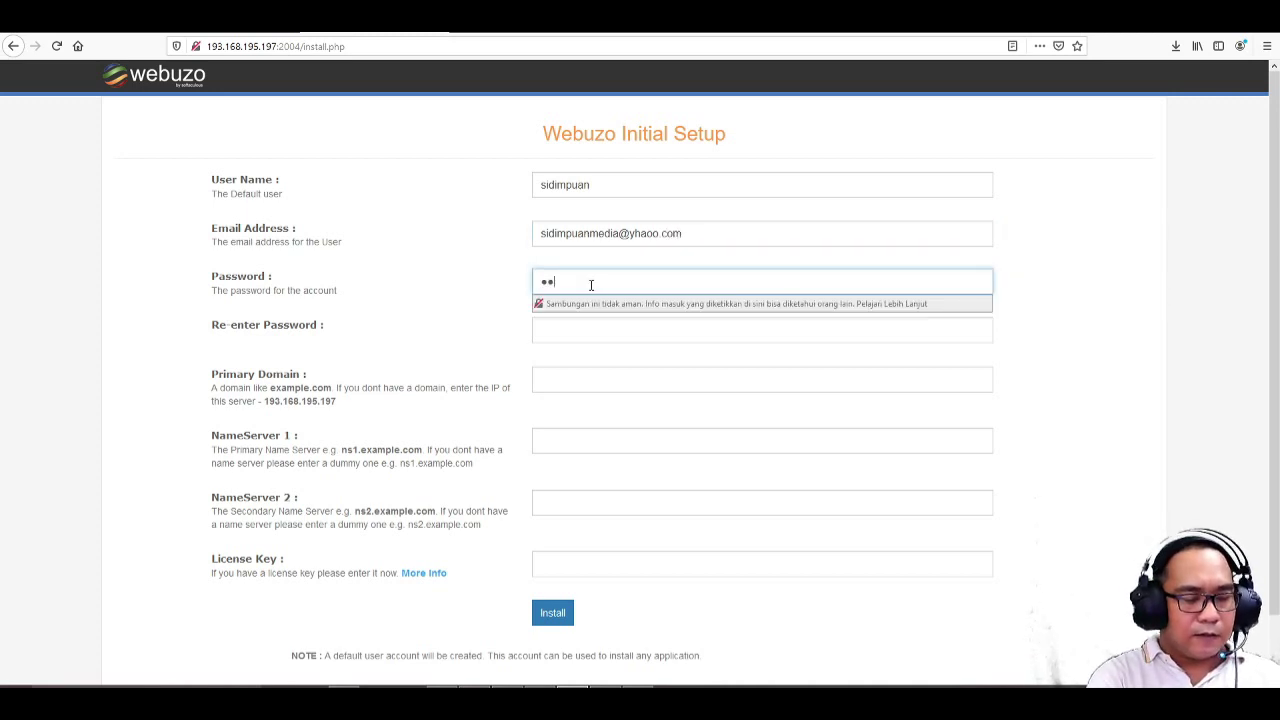
type("••••••••")
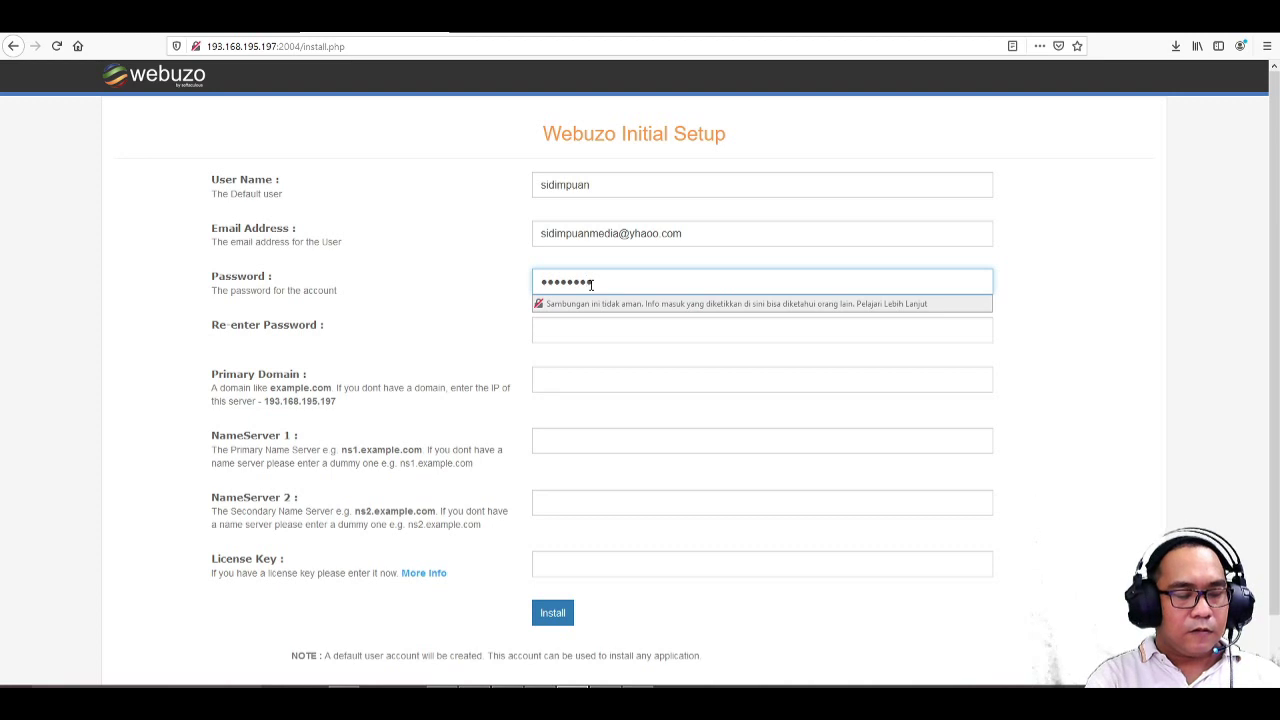
type("••")
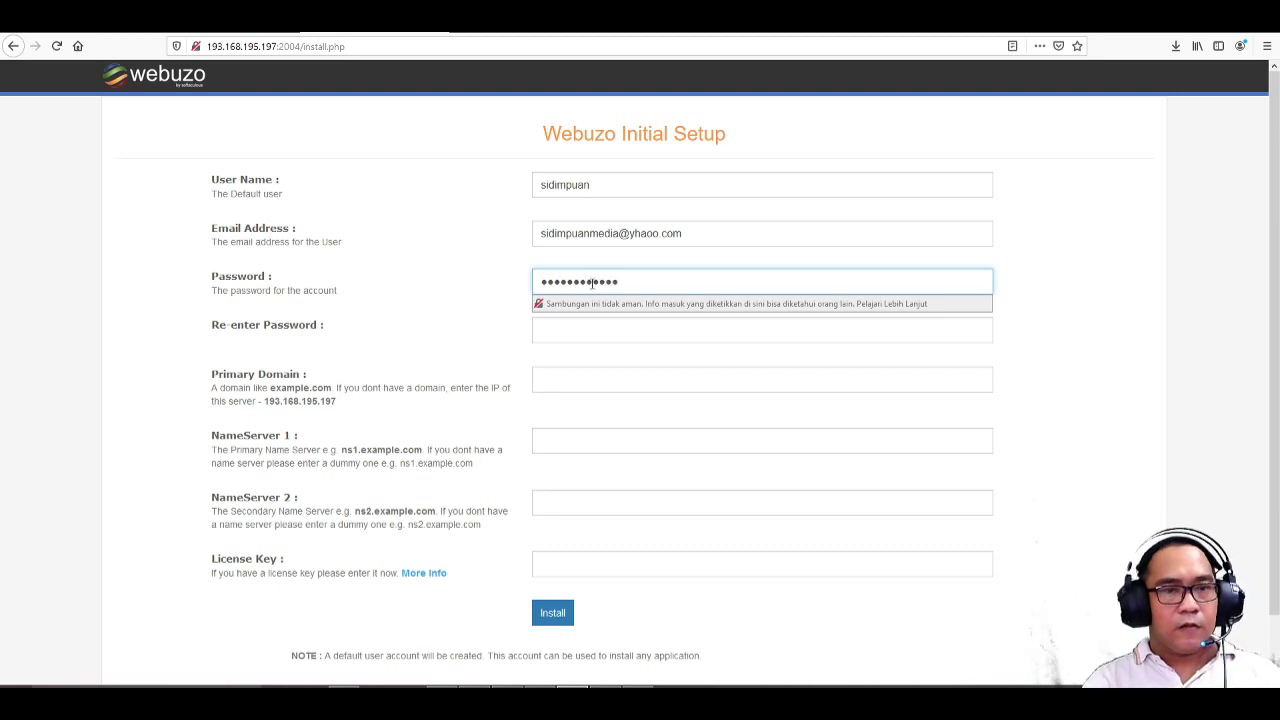
left_click(590, 330)
type("•••••••")
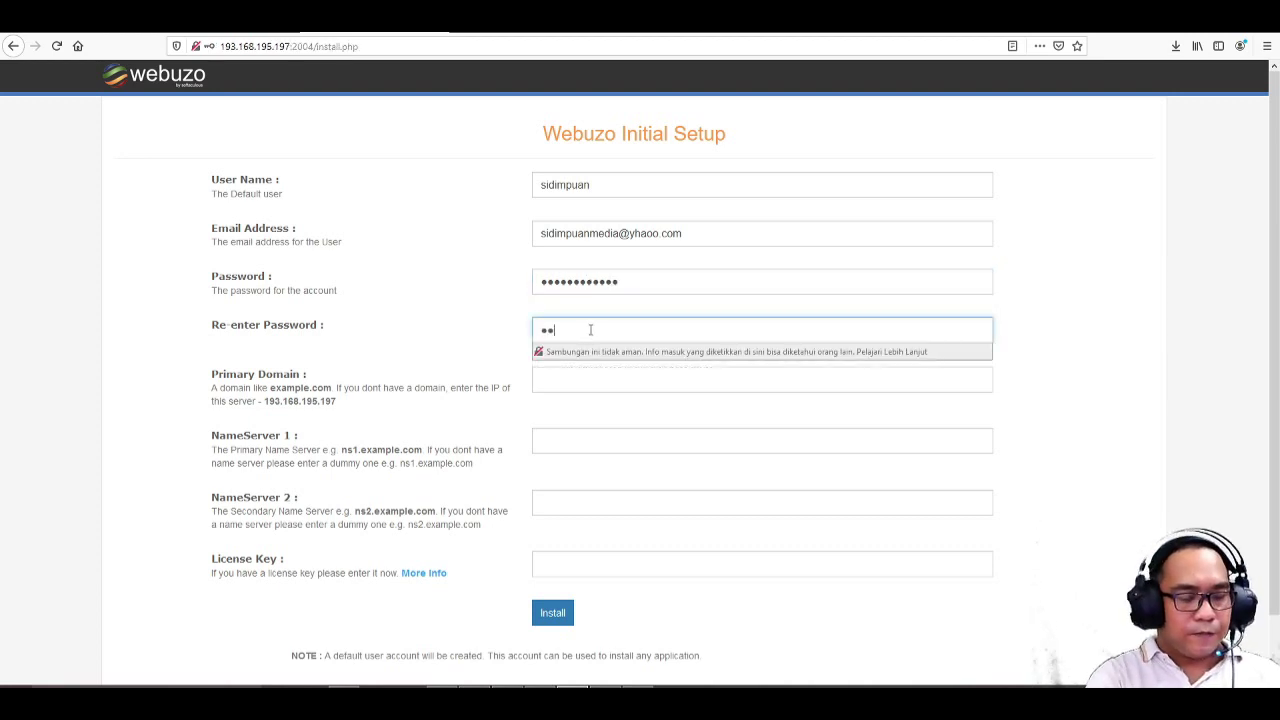
type("•••")
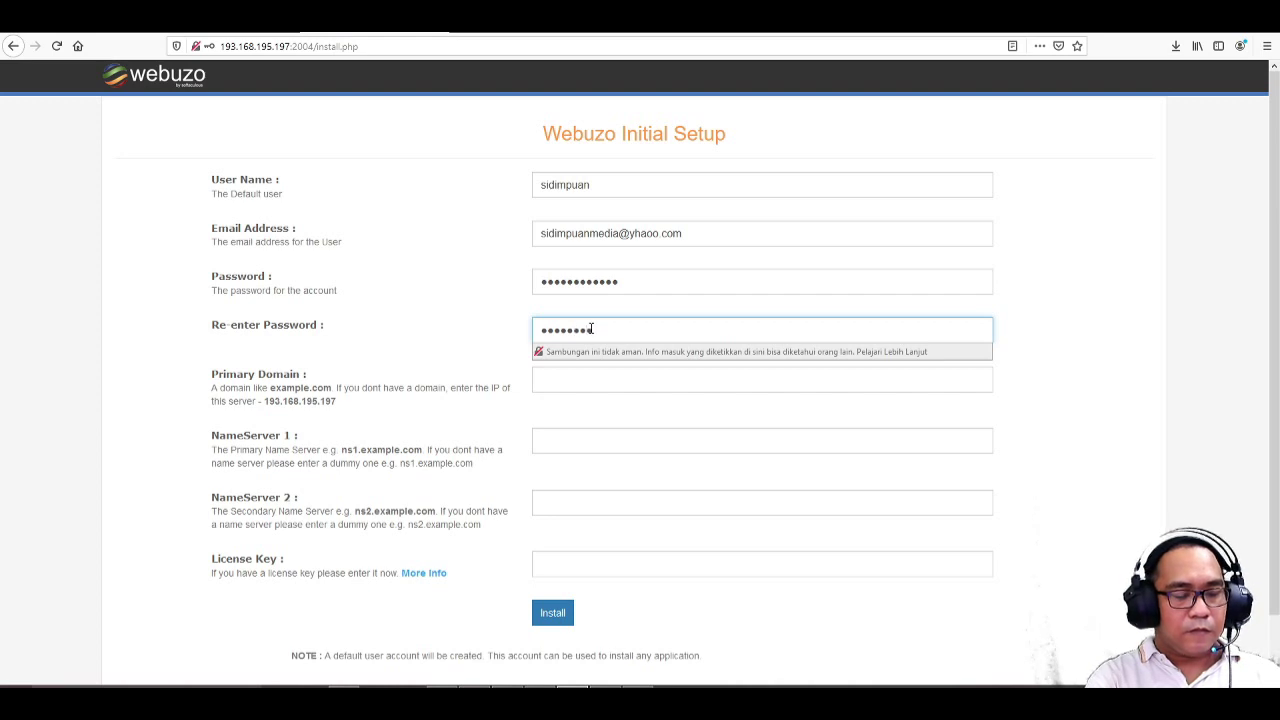
type("••")
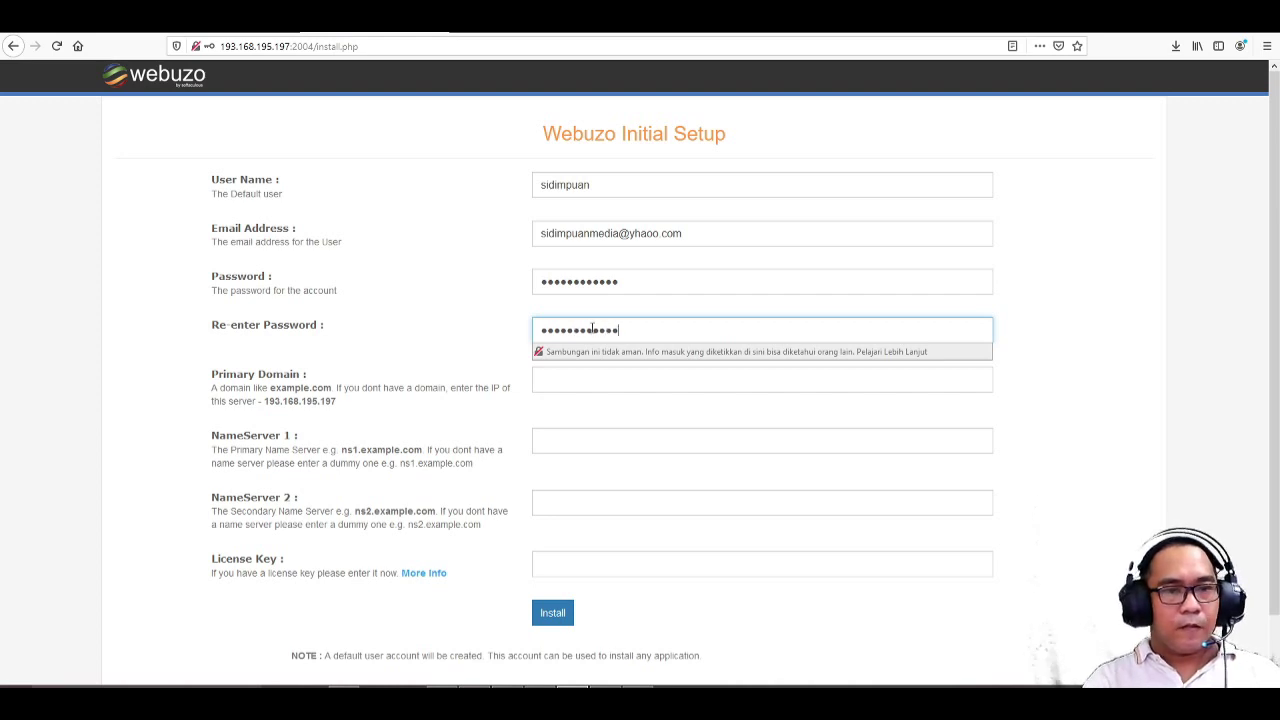
left_click(604, 377)
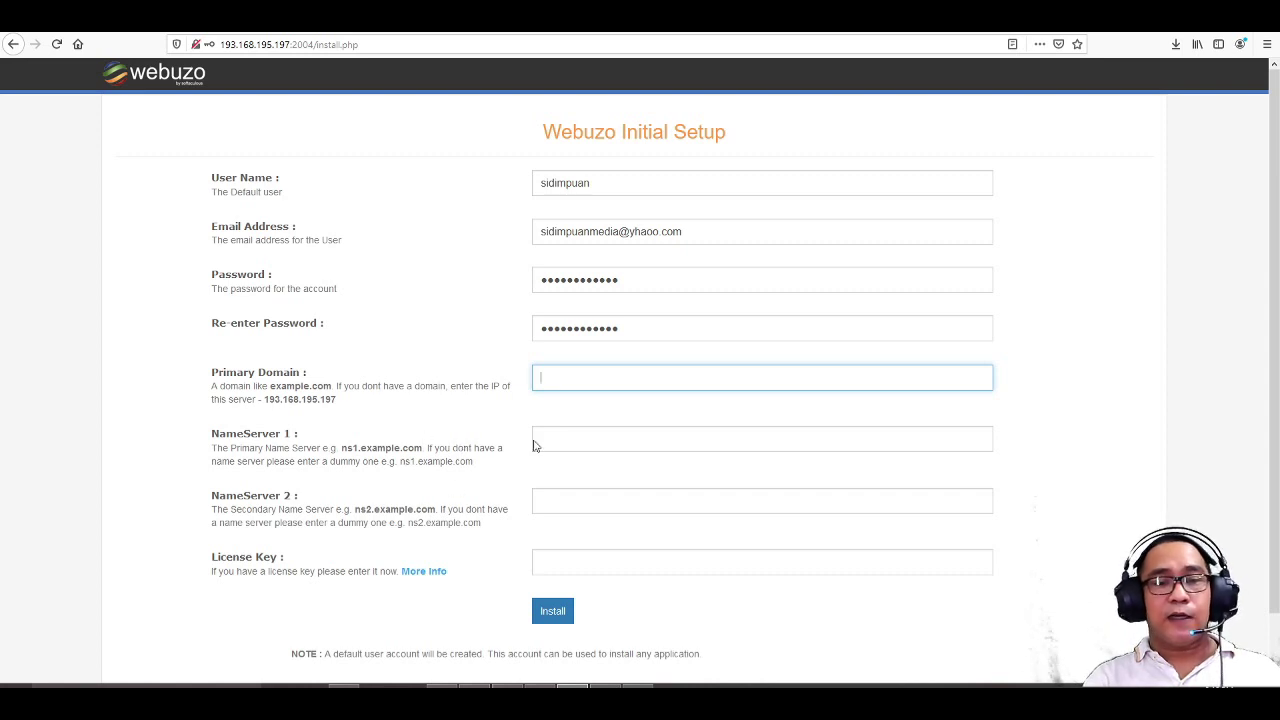
- Enter primary domain sidimpuan.com with name servers ns1.sidimpuan.com and ns2.sidimpuan.com, leaving License Key blank
left_click(1028, 345)
left_click(789, 381)
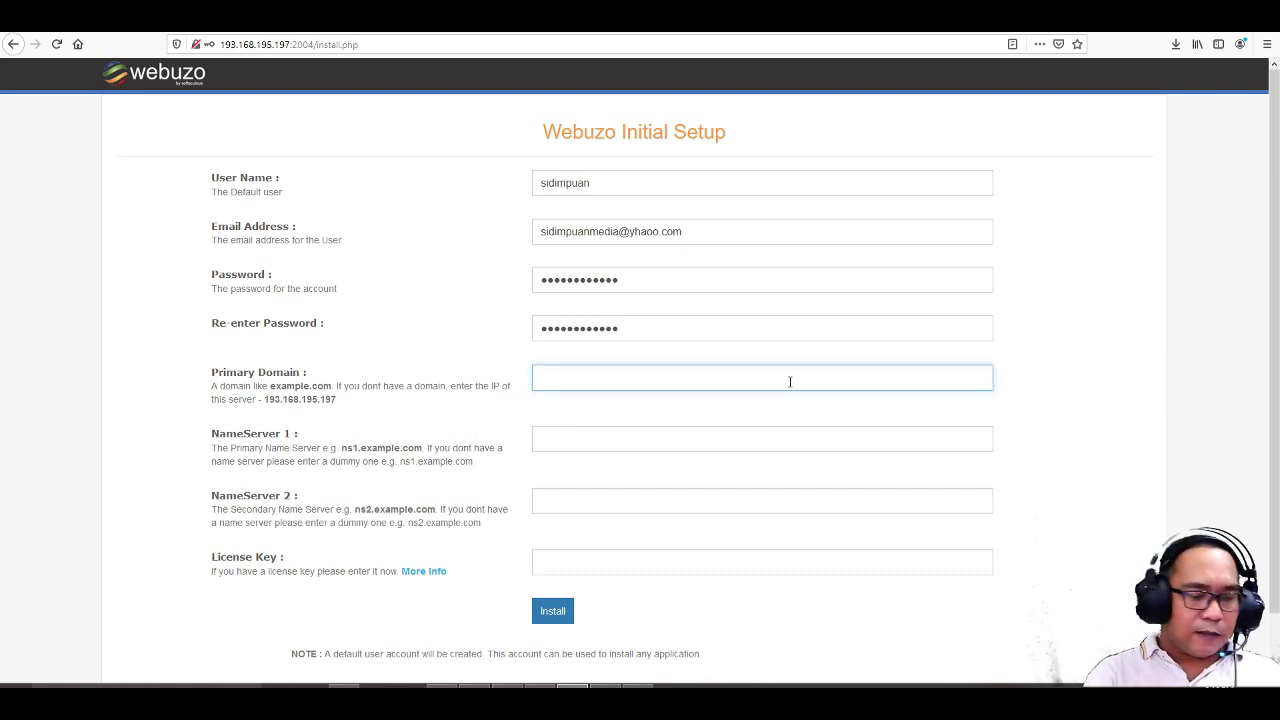
type("sidimpu")
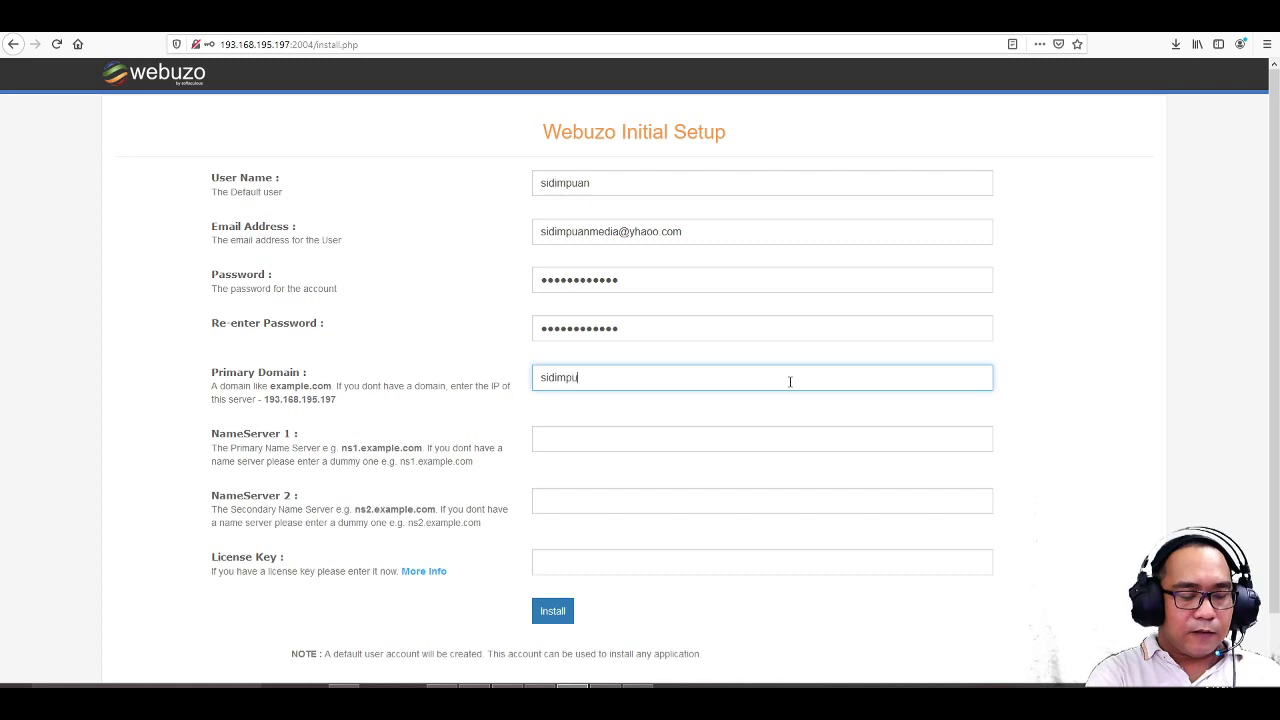
type("an.com")
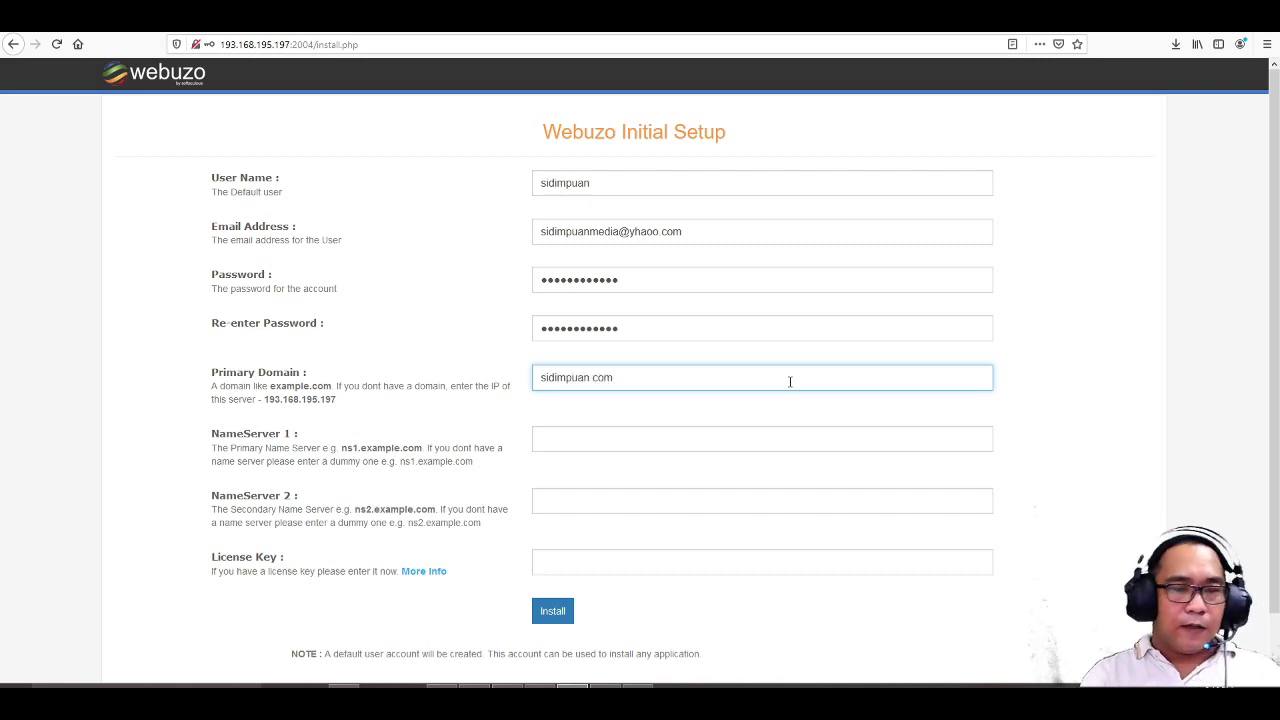
left_click(690, 440)
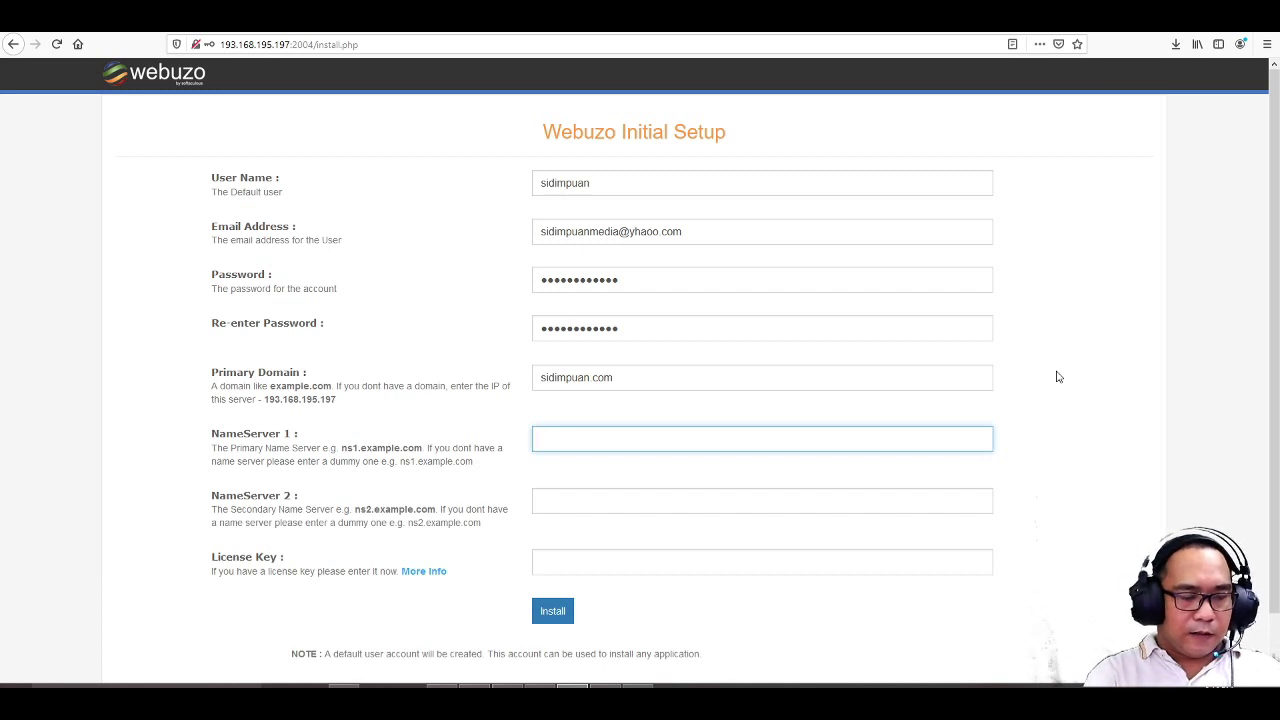
type("ns")
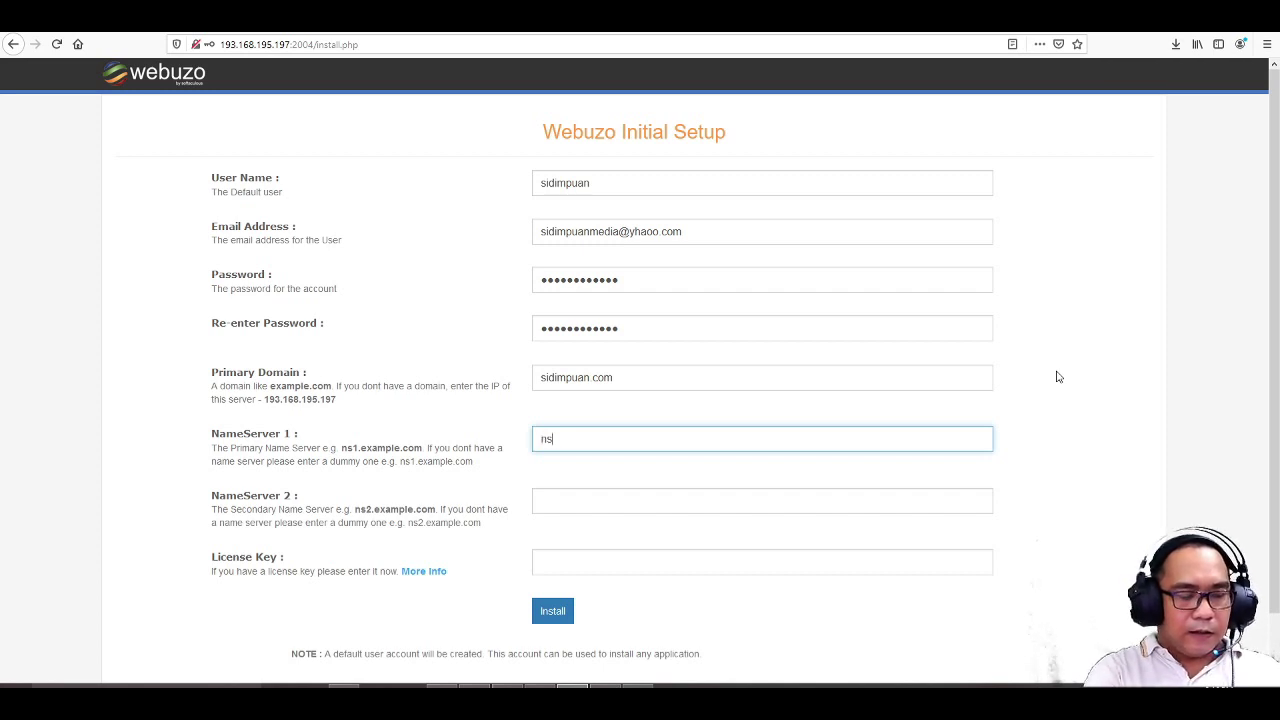
type("1.si")
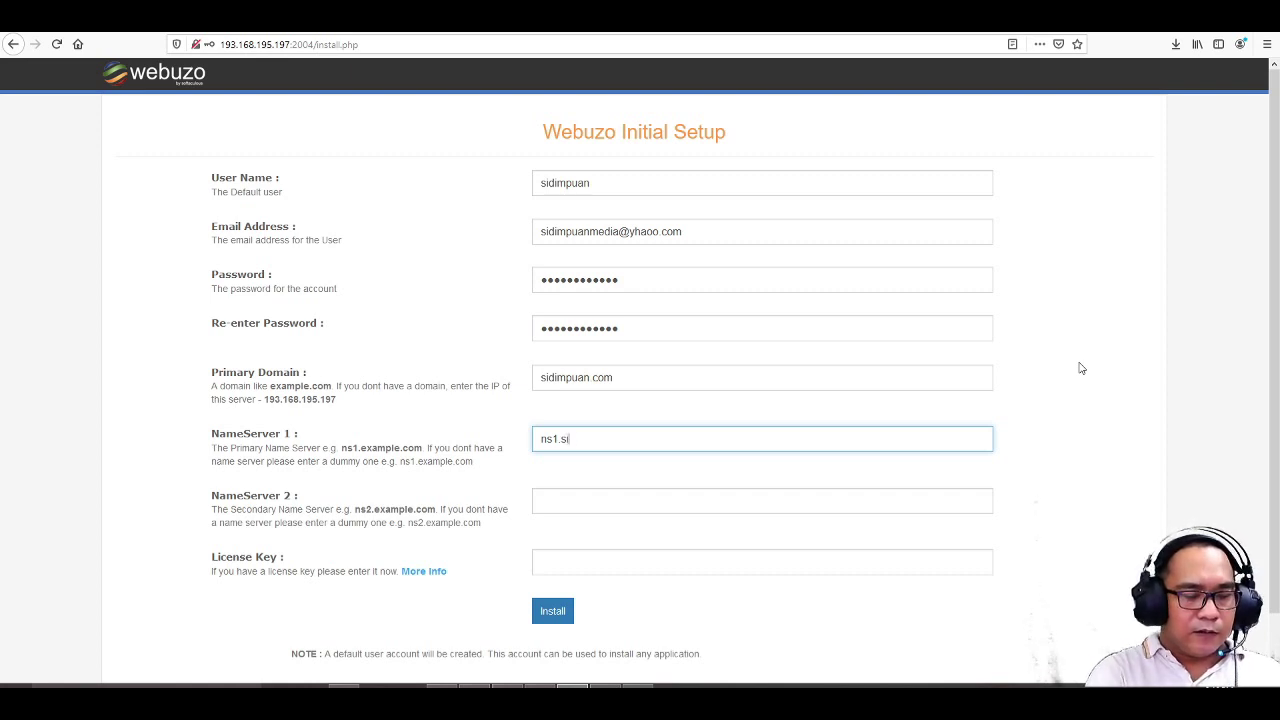
type("dimpuan.")
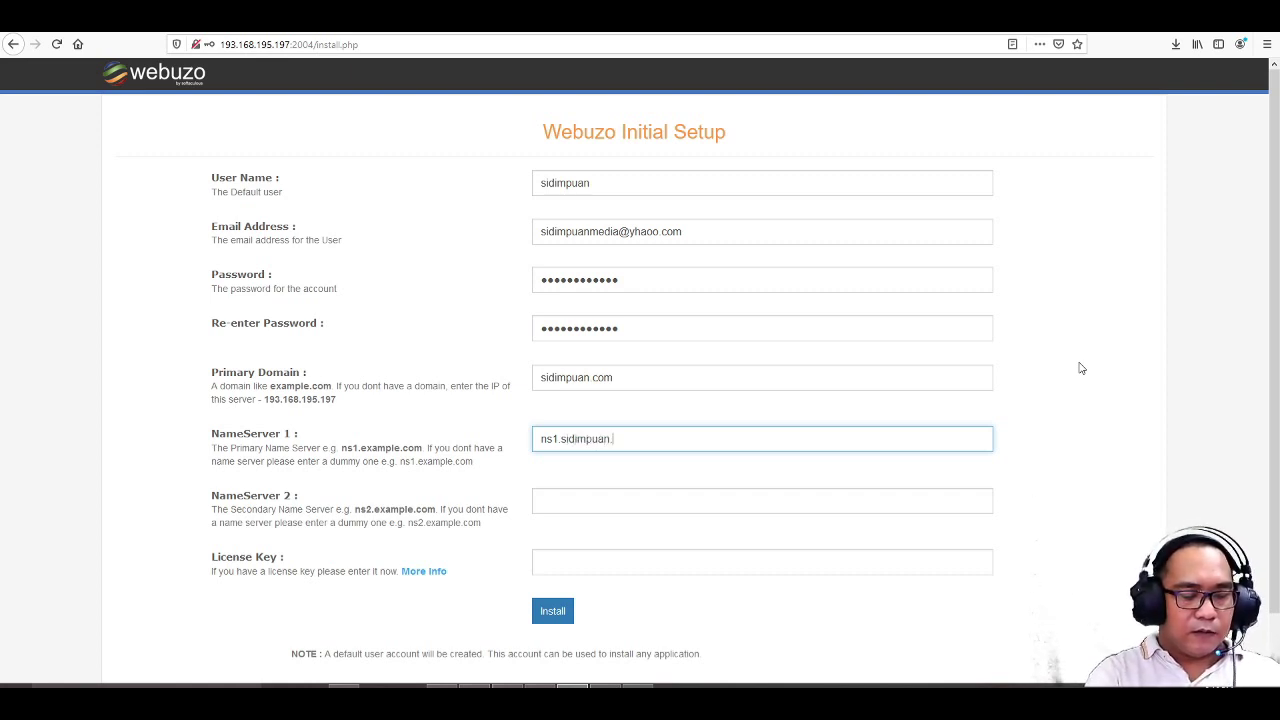
type("com")
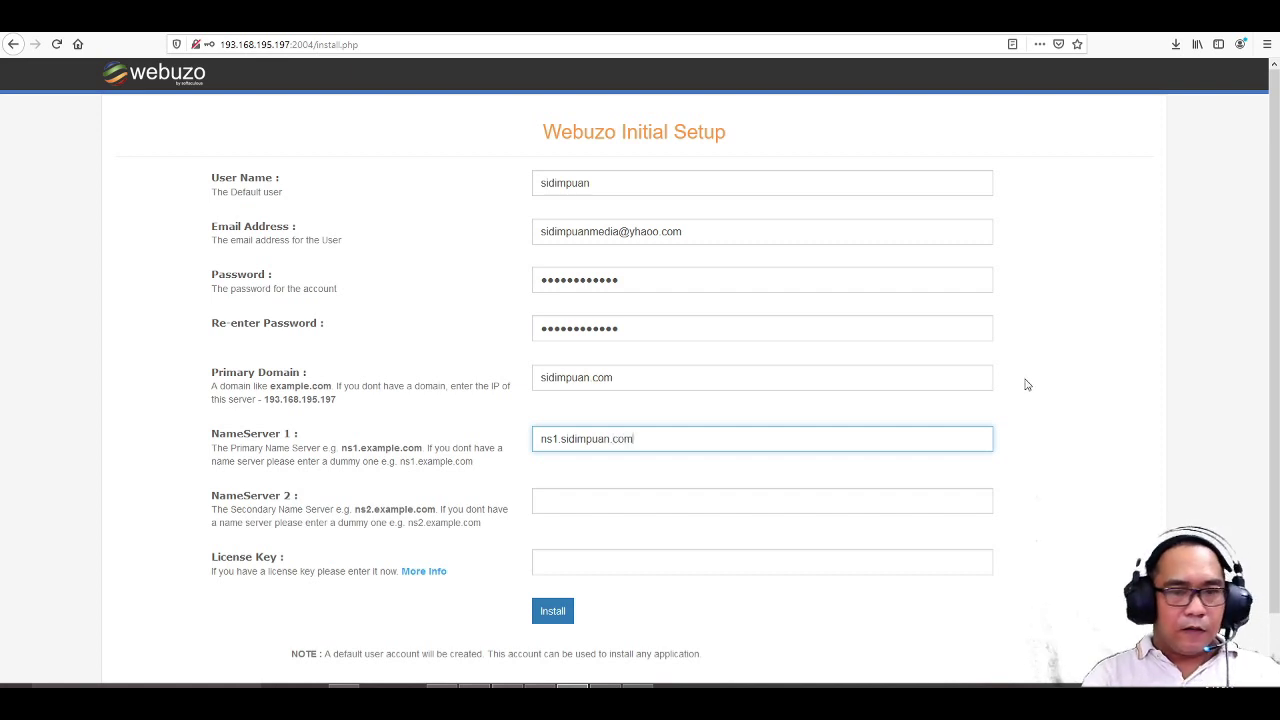
left_click(584, 499)
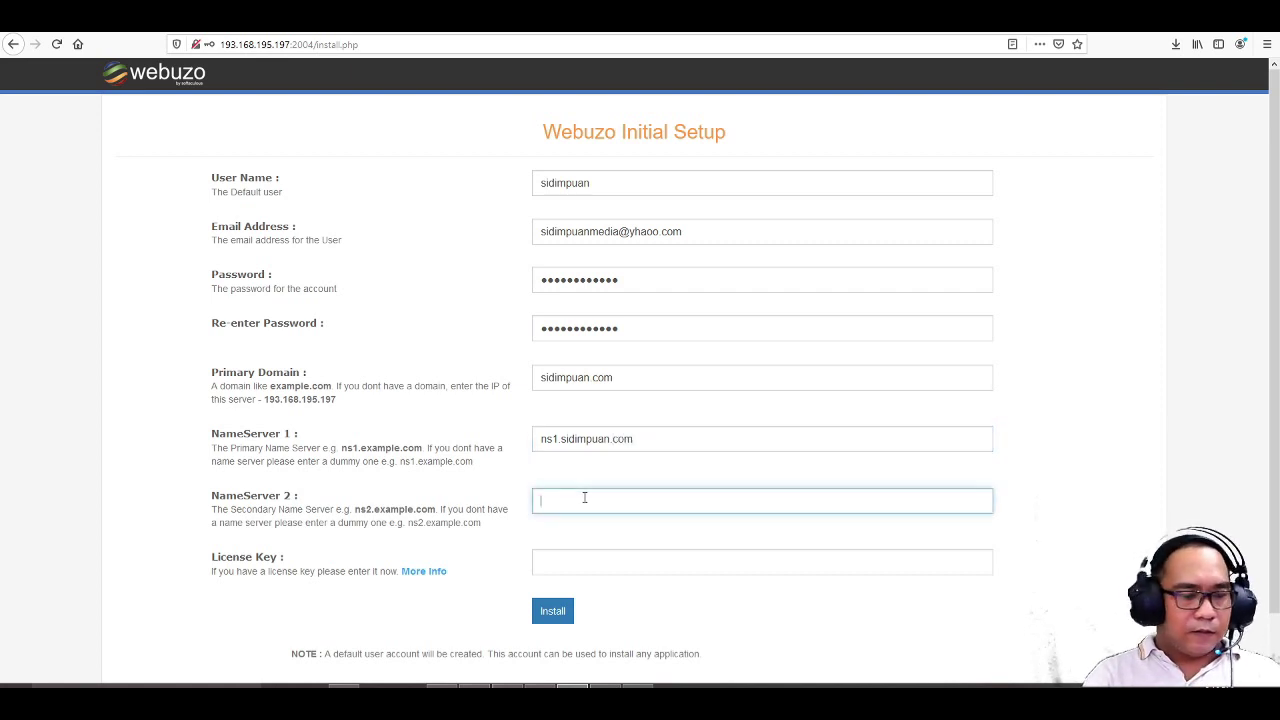
type("ns2.sidimpuan")
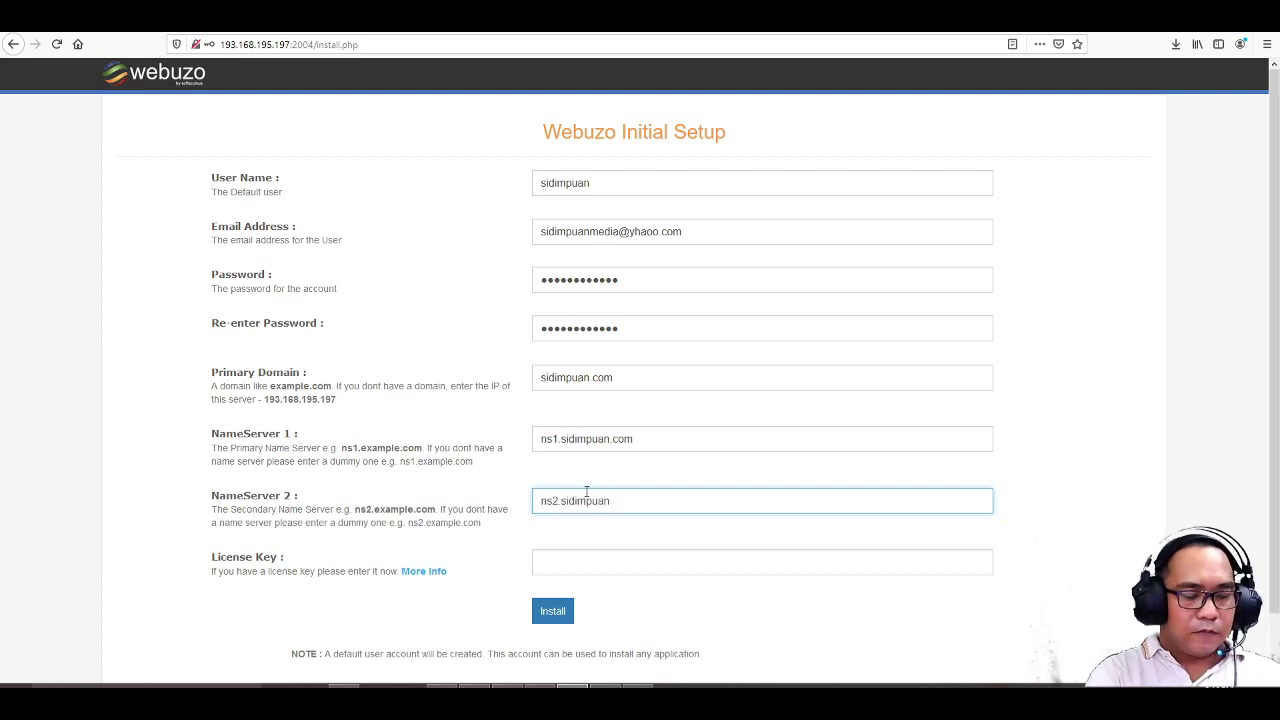
type(".com")
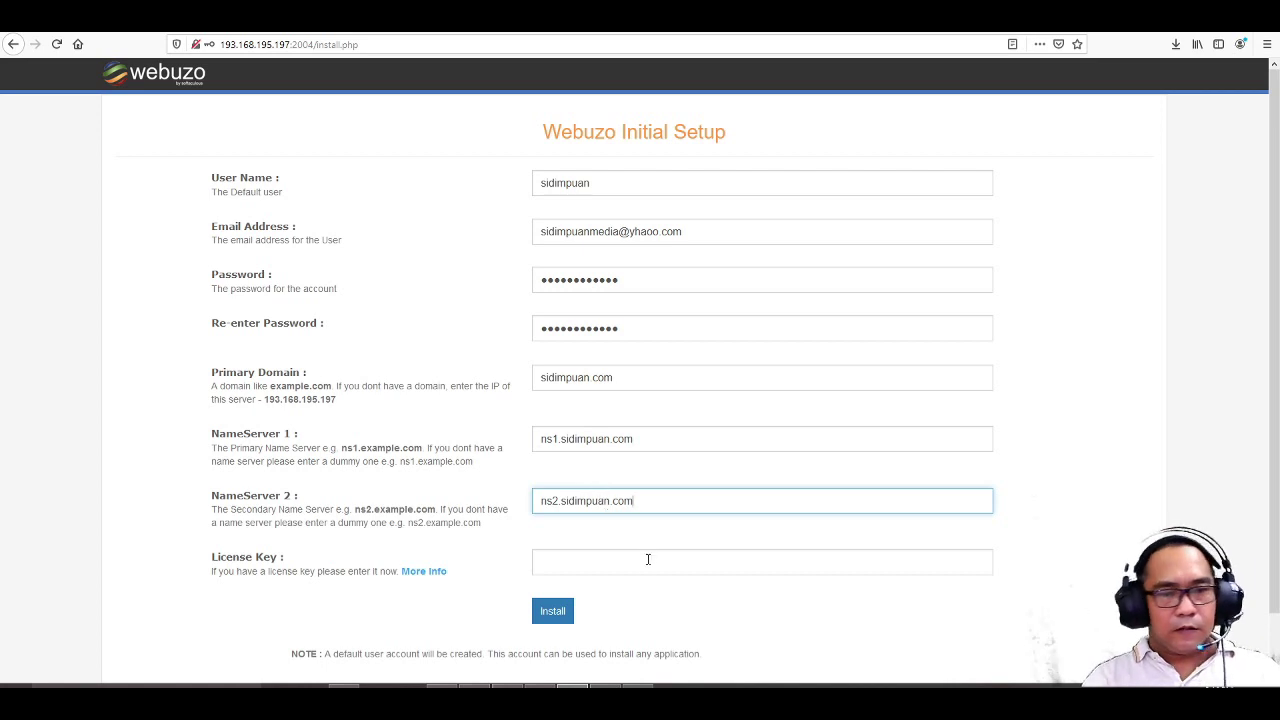
left_click(648, 561)
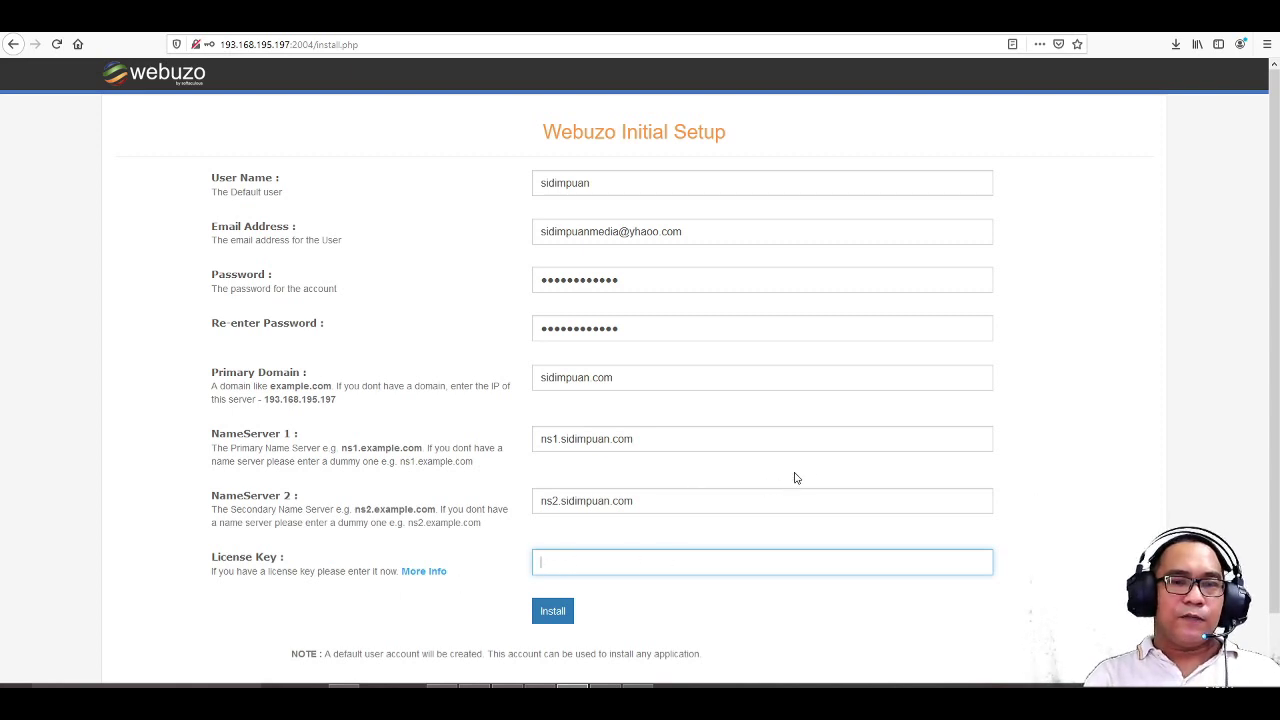
- Start the Webuzo installation and decline Firefox's offer to save the login
left_click(553, 612)
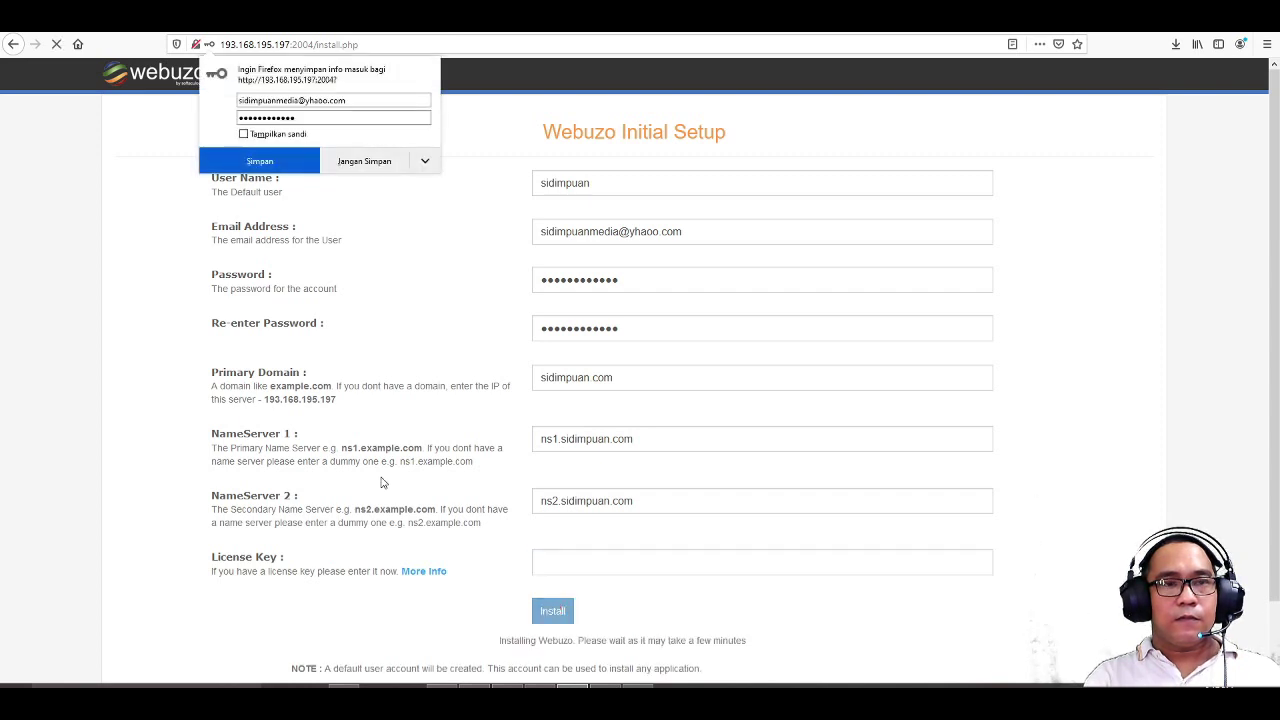
left_click(372, 163)
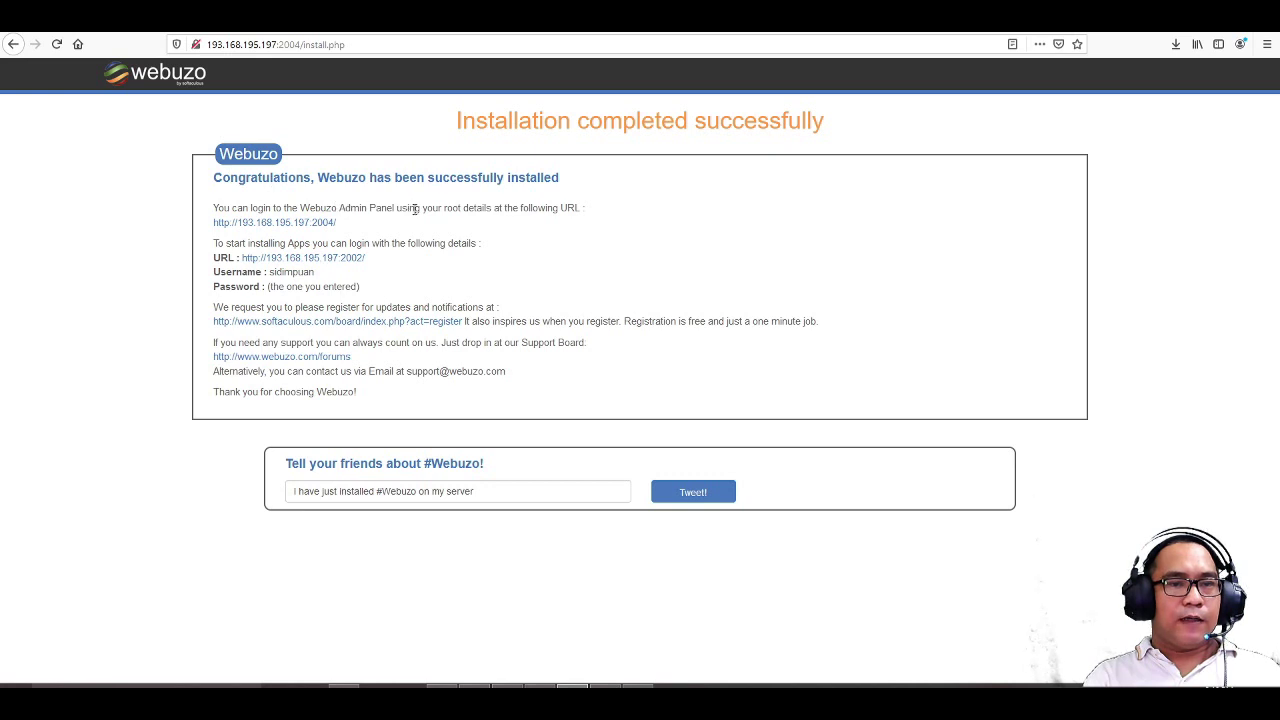
- Open the admin panel link from the completion page in a new tab and switch to it
right_click(311, 229)
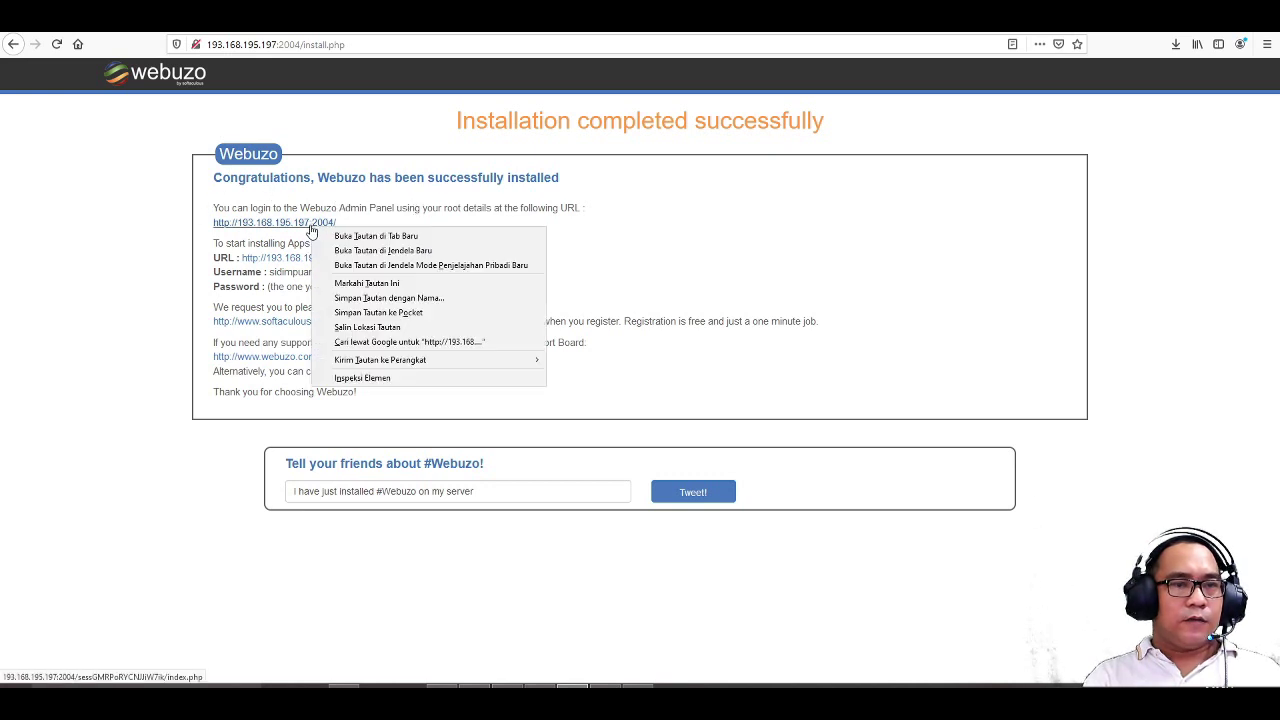
left_click(343, 238)
key("ctrl+Tab")
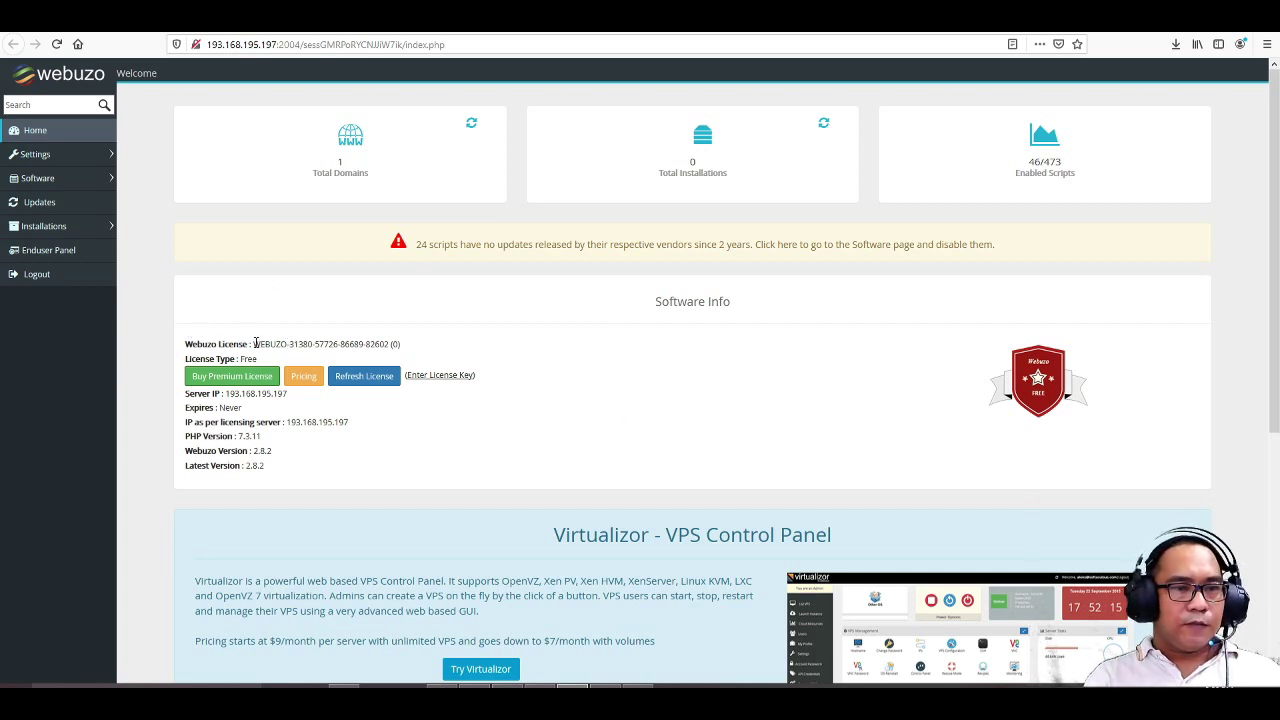
- Select the shown licence key, then go to the Buy Premium License page
left_click_drag(256, 343, 311, 343)
left_click(390, 333)
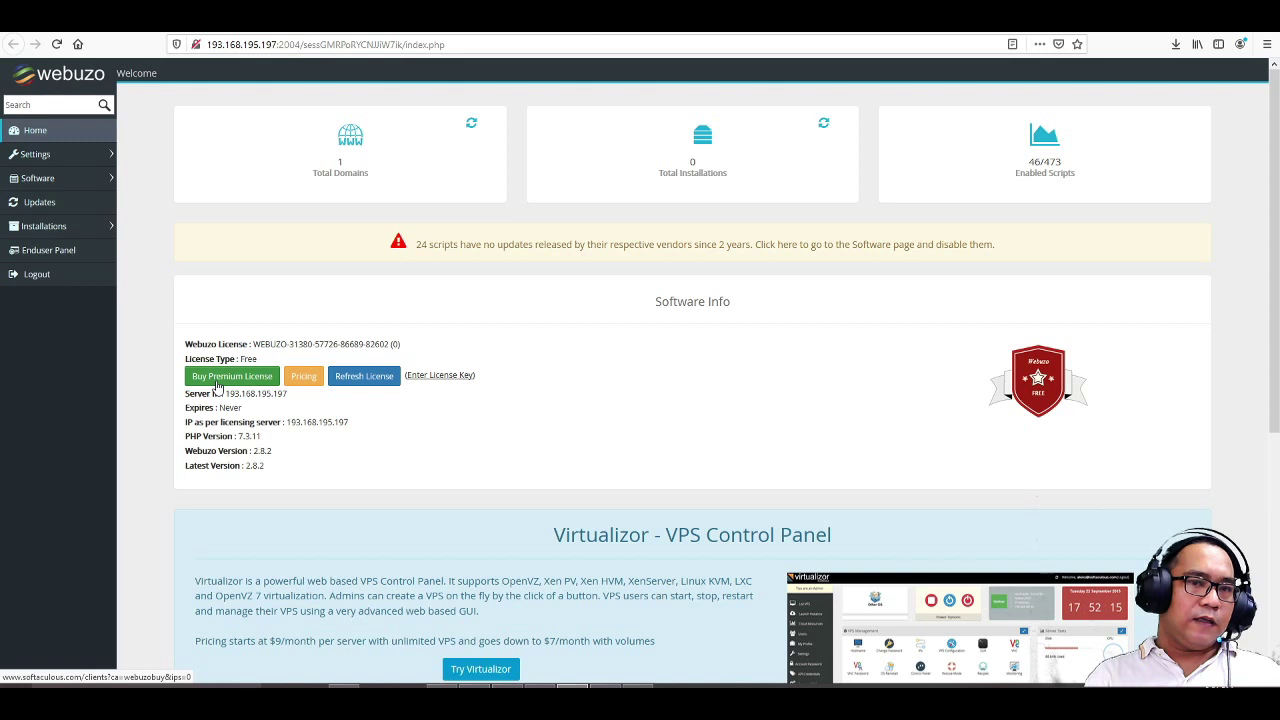
left_click(217, 386)
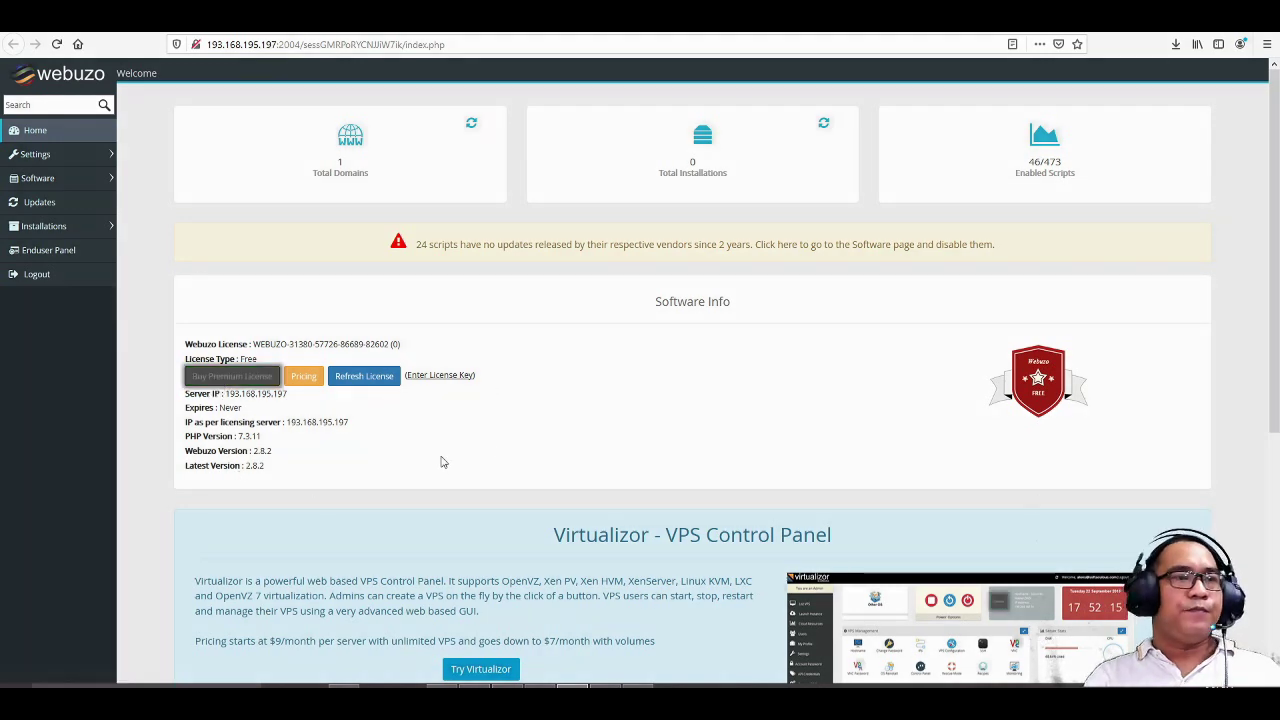
- Expand Settings and view the General and Webuzo Config pages
left_click(38, 157)
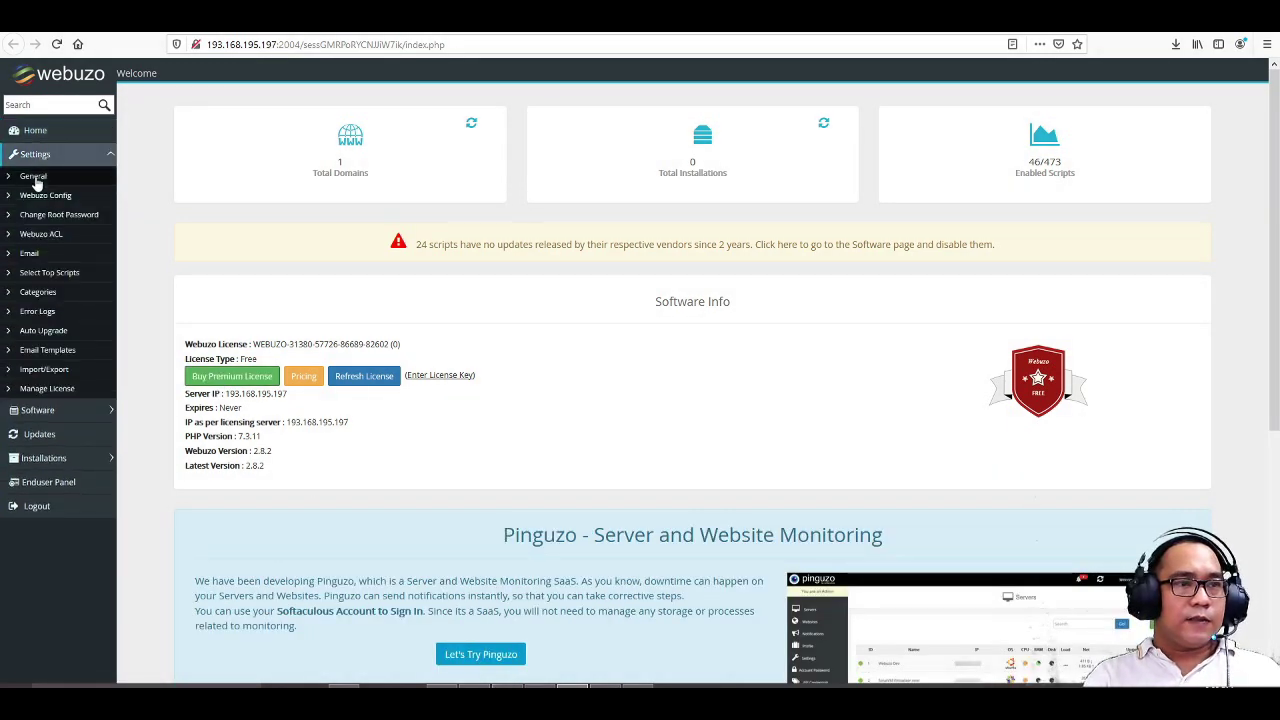
left_click(34, 177)
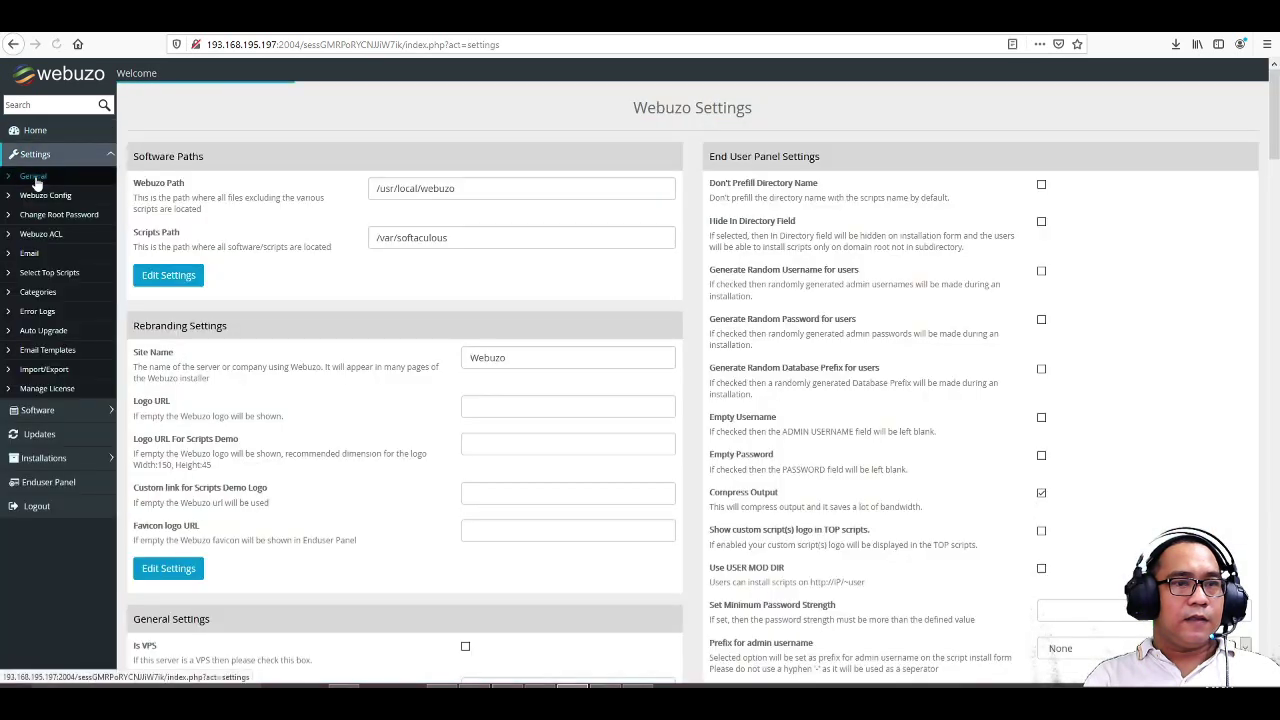
left_click(38, 196)
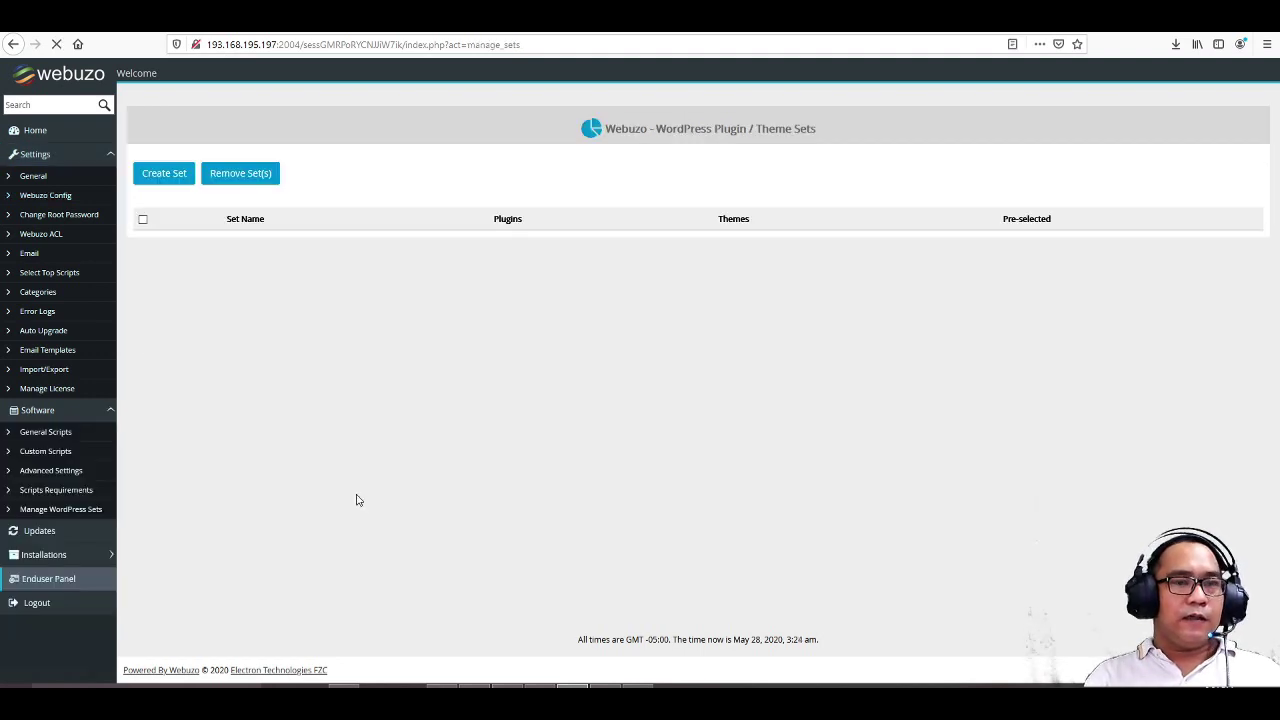
- In the Enduser Panel, check Manage Domains lists sidimpuan.com, then return to the home page
left_click(68, 580)
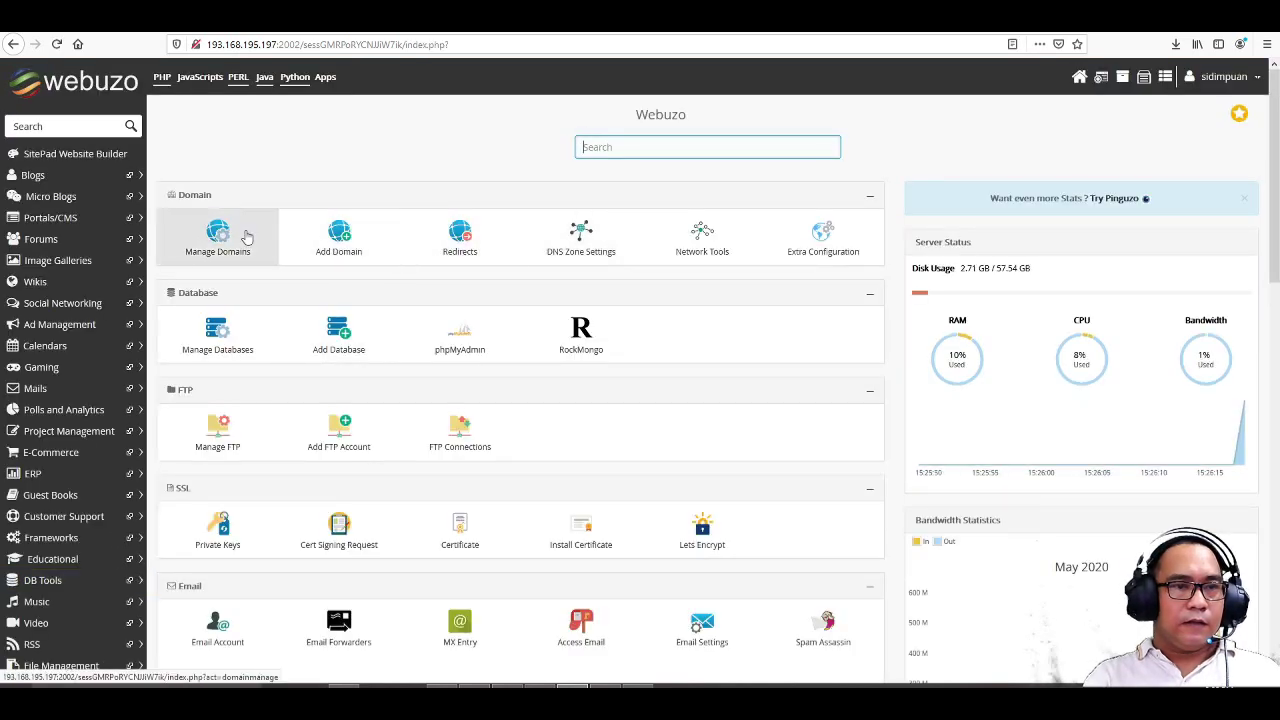
left_click(221, 246)
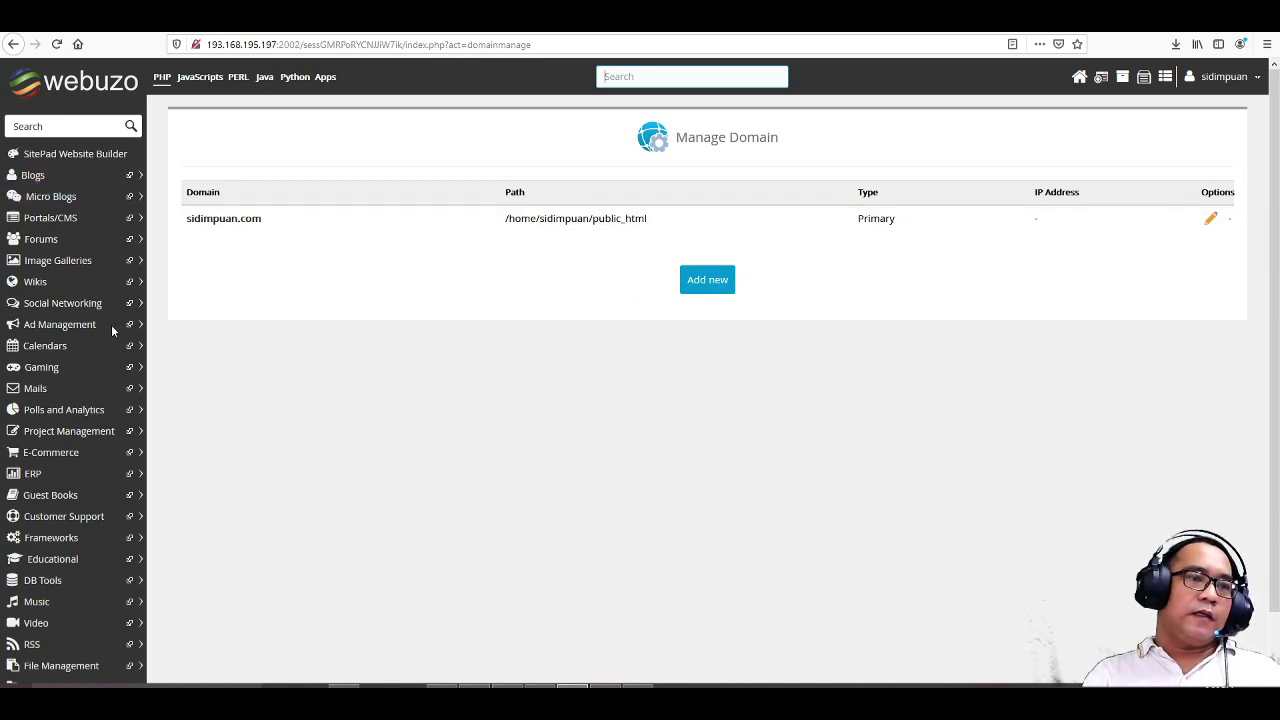
scroll(86, 340, "down", 2)
scroll(89, 343, "up", 2)
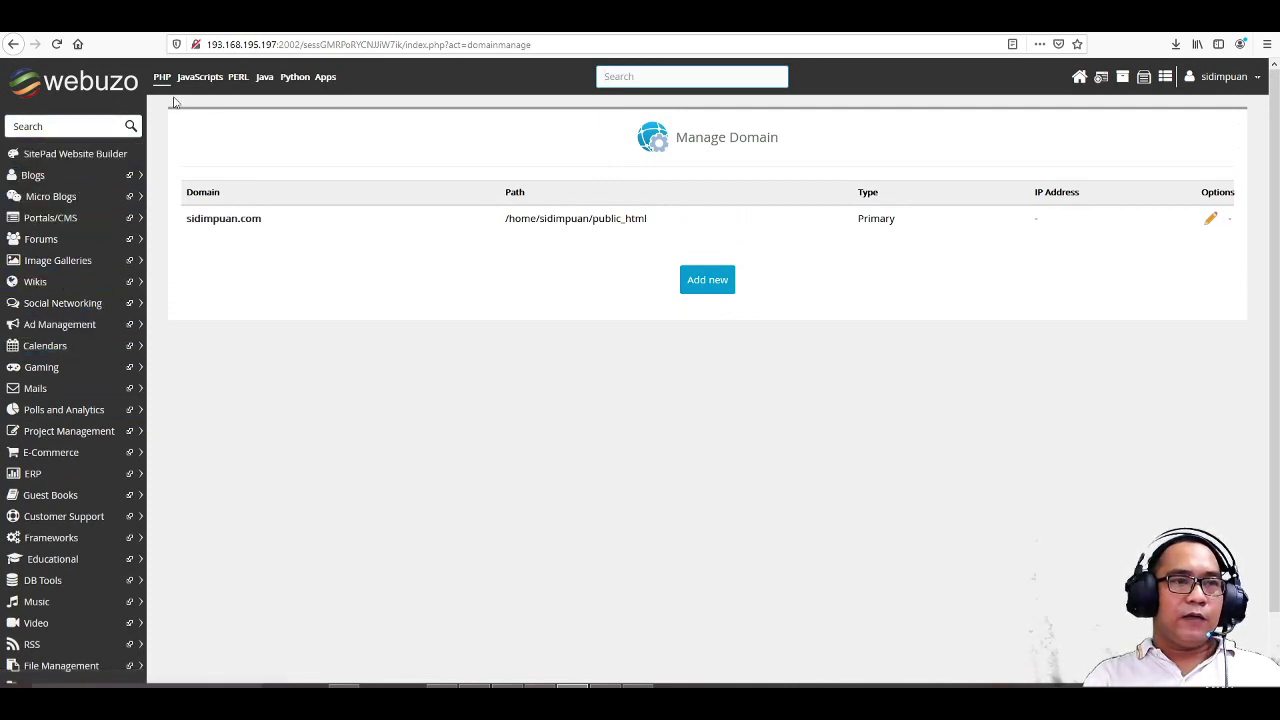
left_click(1079, 78)
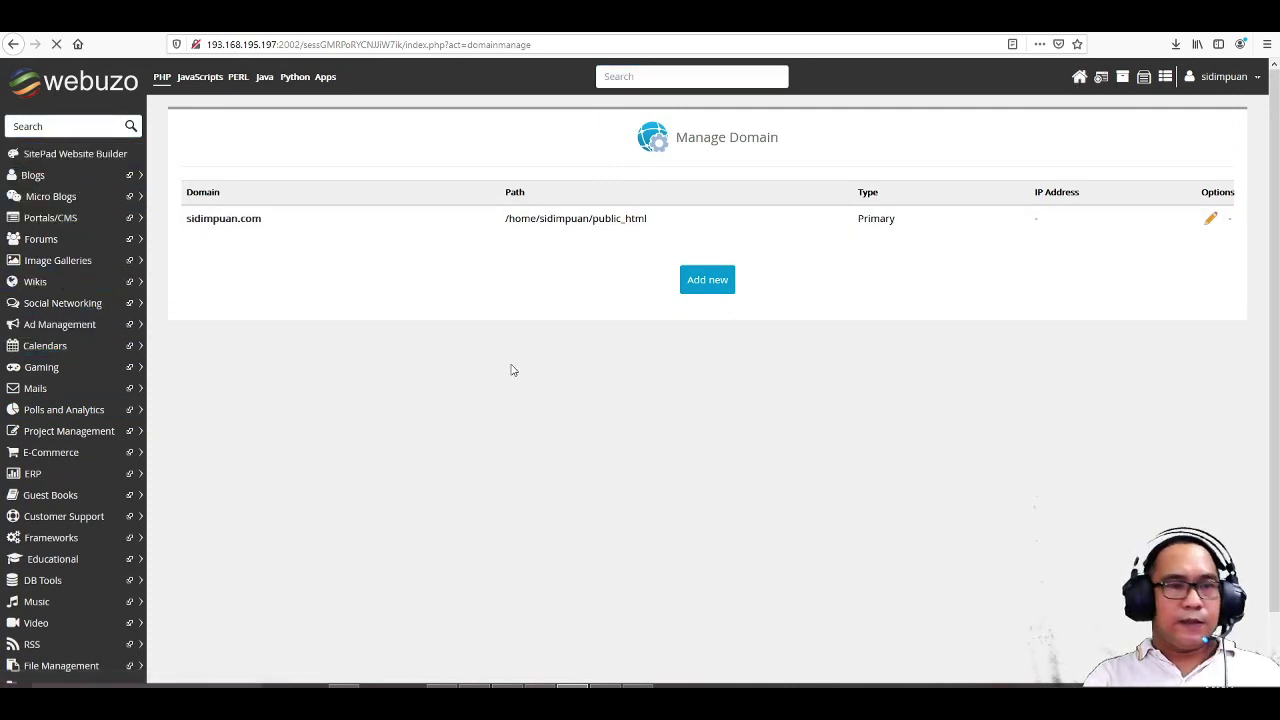
- View the PHP configuration settings, keeping PHP 7.3 as the version
scroll(557, 414, "down", 3)
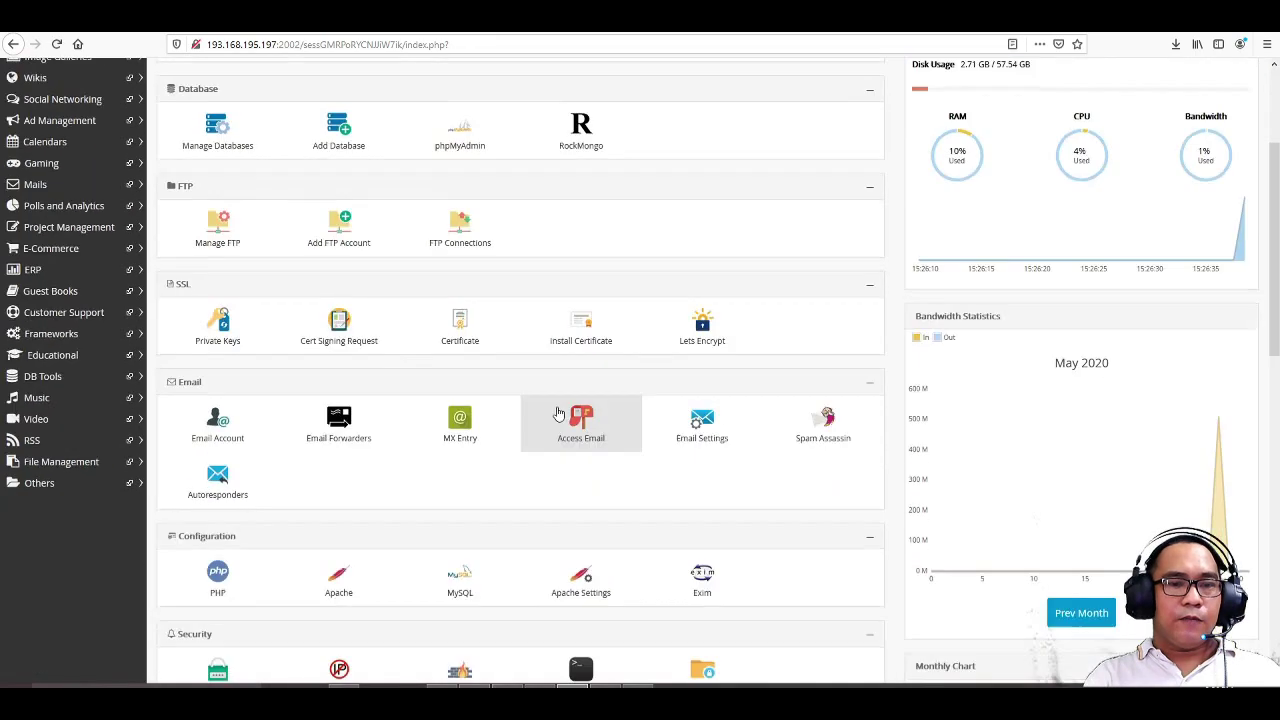
scroll(558, 412, "down", 4)
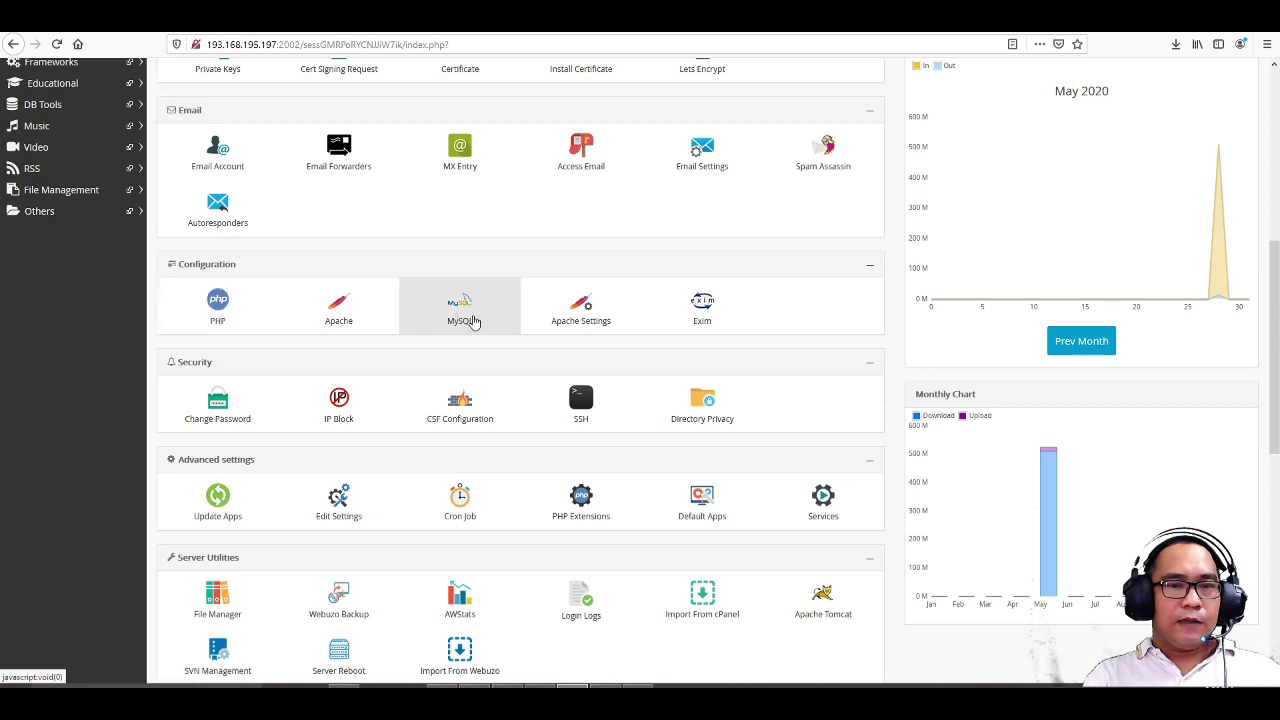
left_click(218, 303)
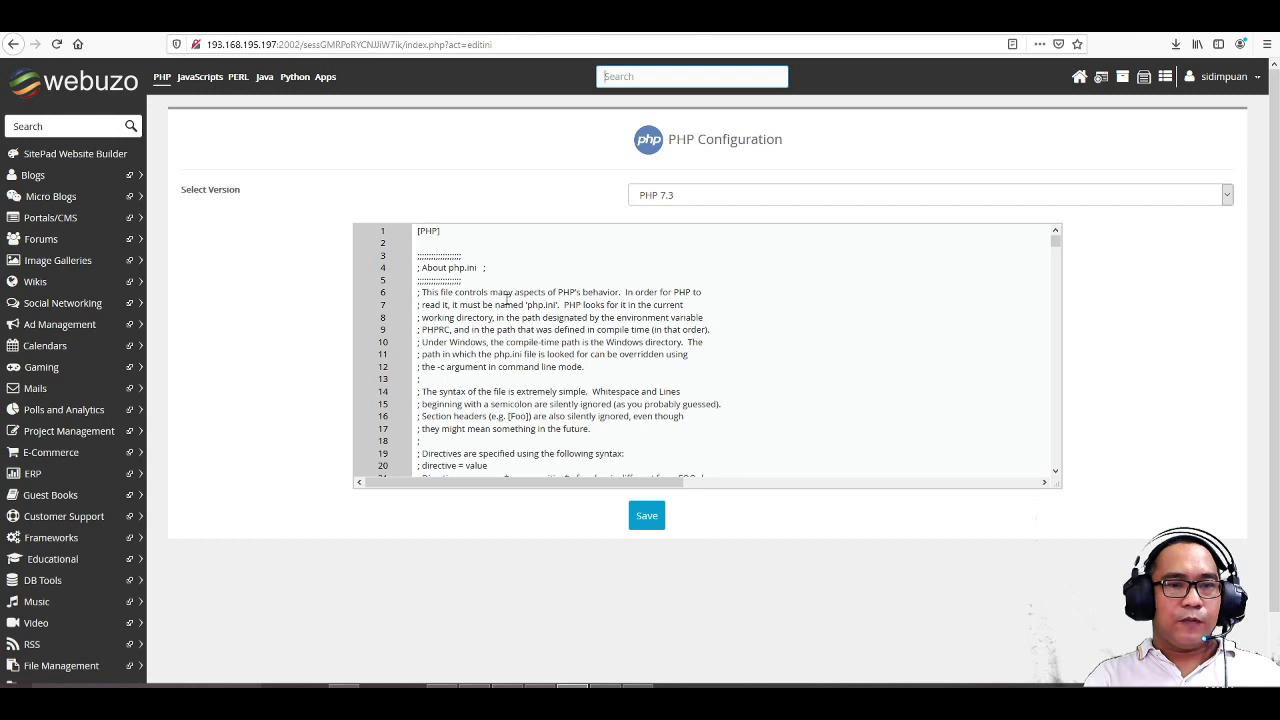
left_click(729, 197)
left_click(736, 196)
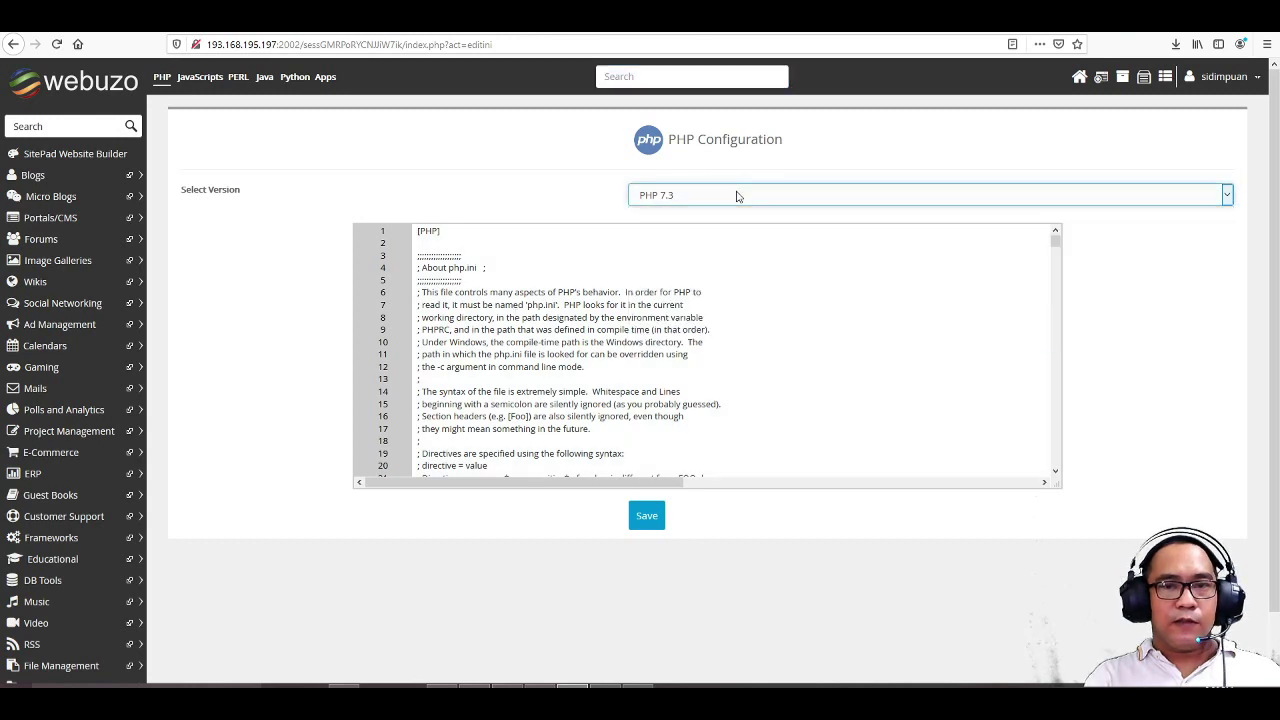
- Back on the dashboard, view the MySQL my.cnf configuration file
left_click(13, 44)
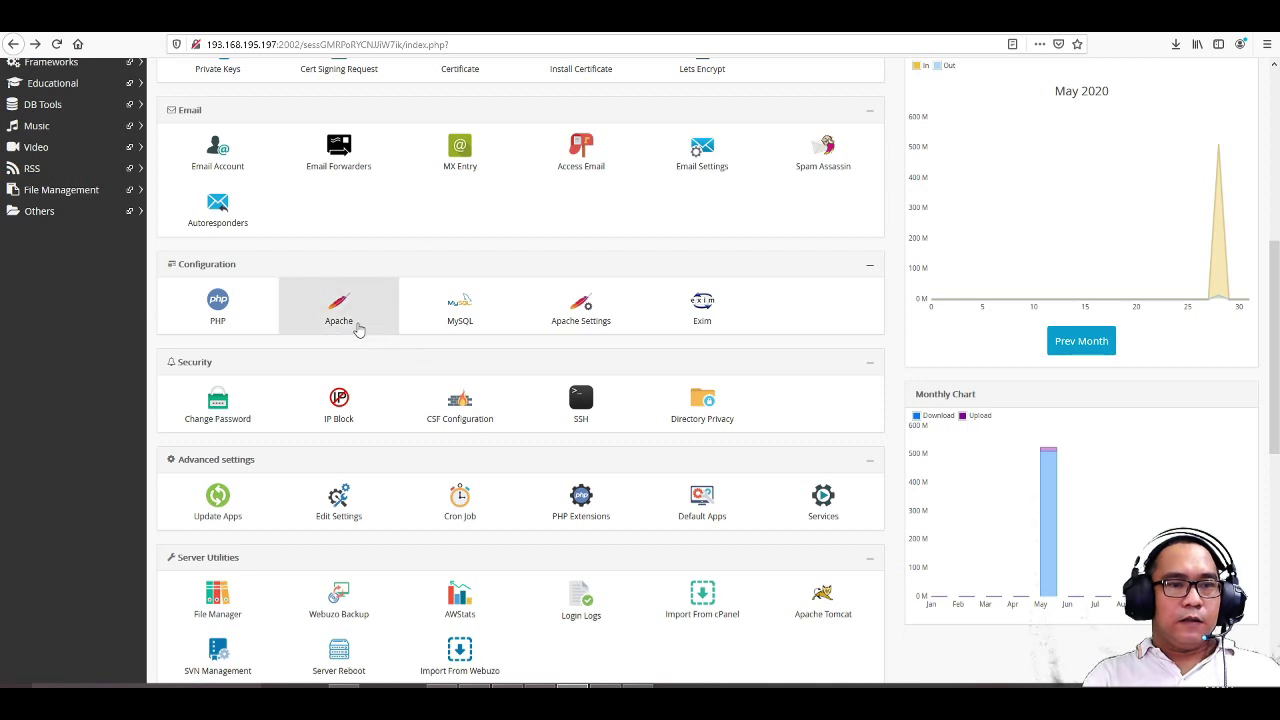
left_click(465, 322)
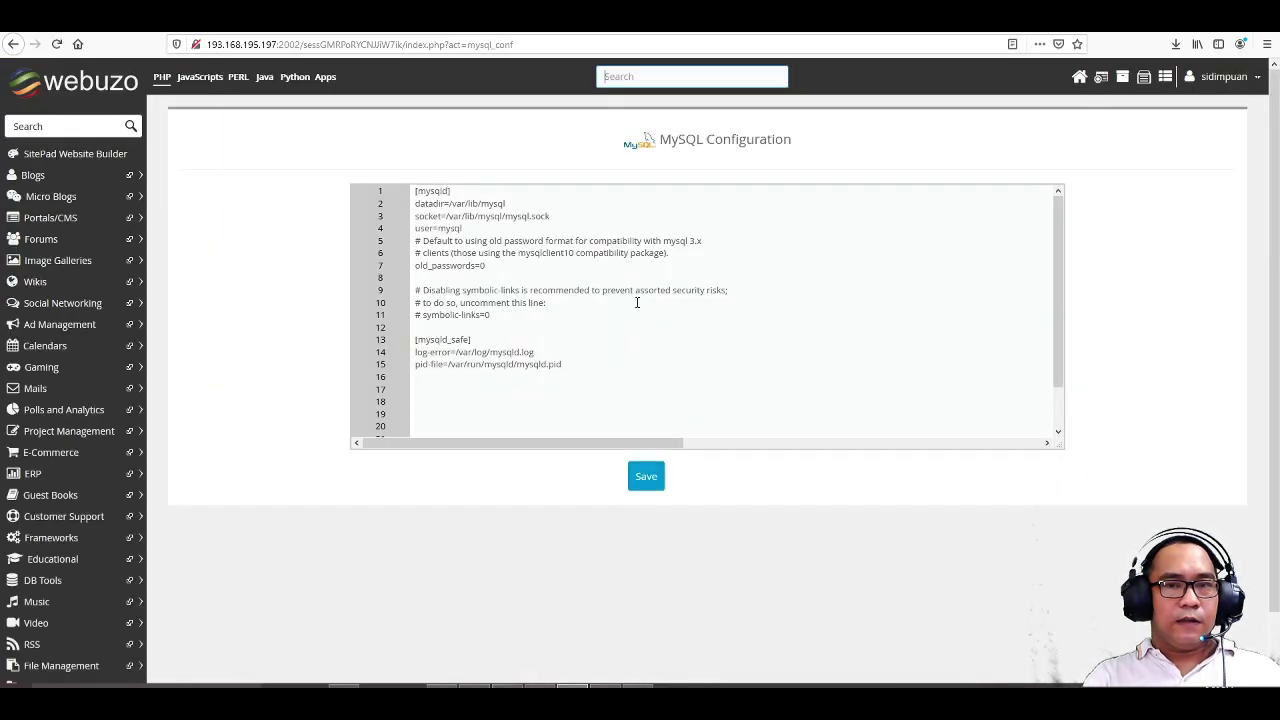
scroll(637, 302, "down", 2)
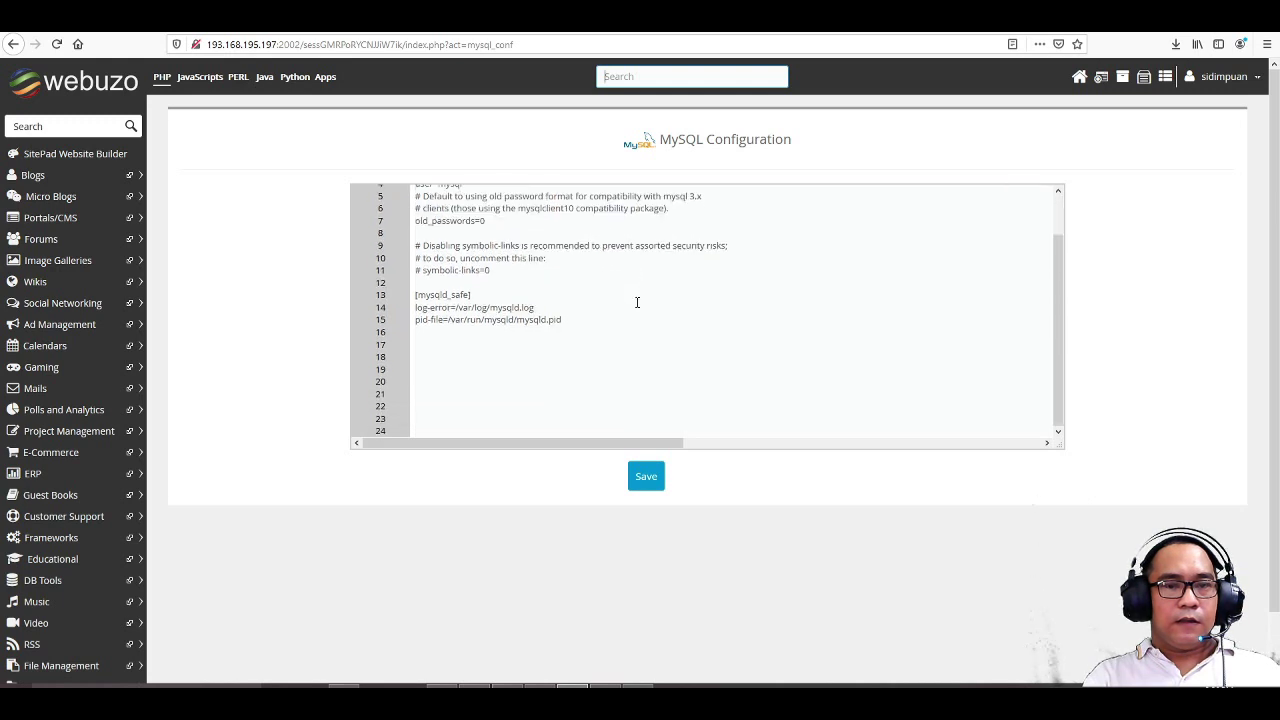
scroll(637, 302, "up", 2)
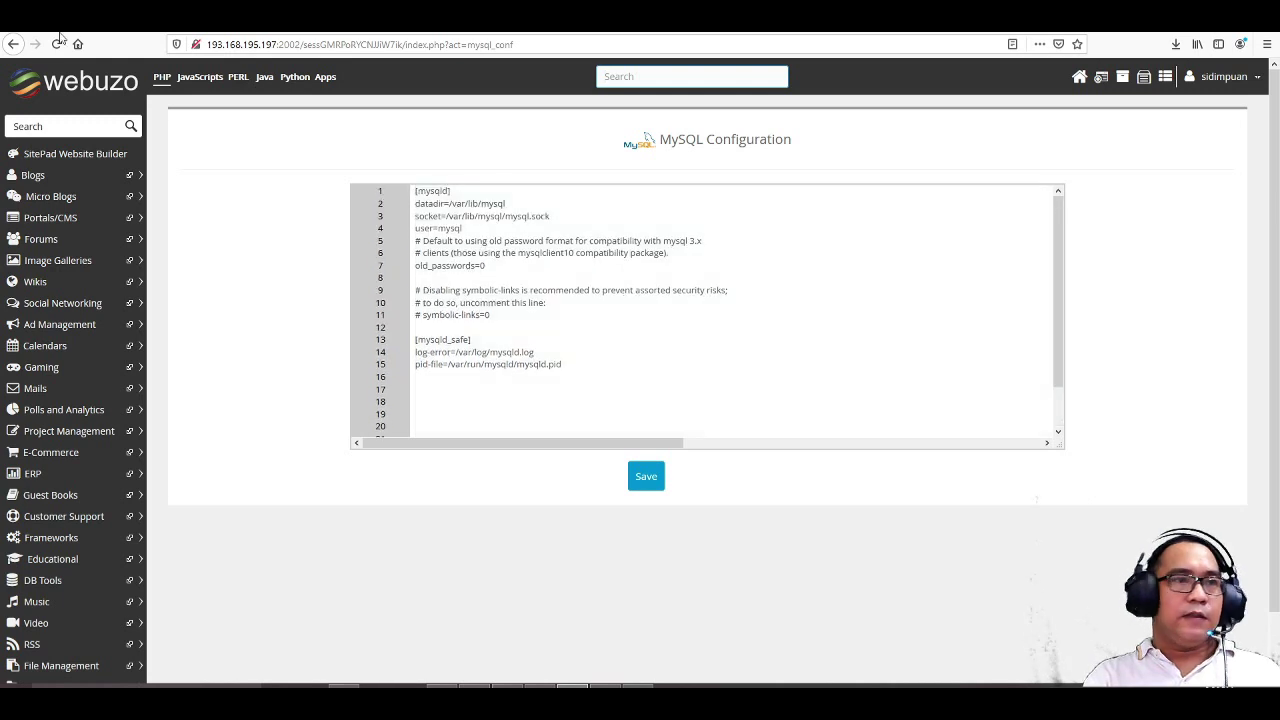
- View the CPU details under Server Info, then go back to the home dashboard
left_click(13, 44)
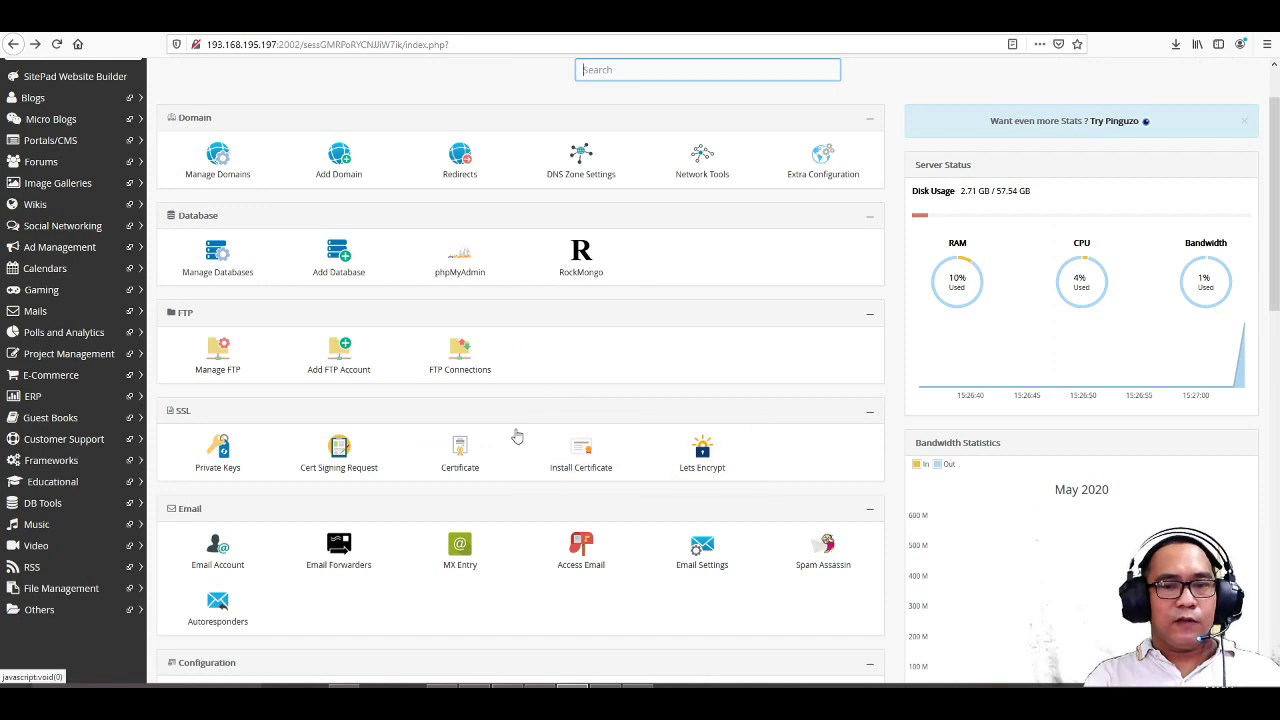
scroll(507, 445, "down", 8)
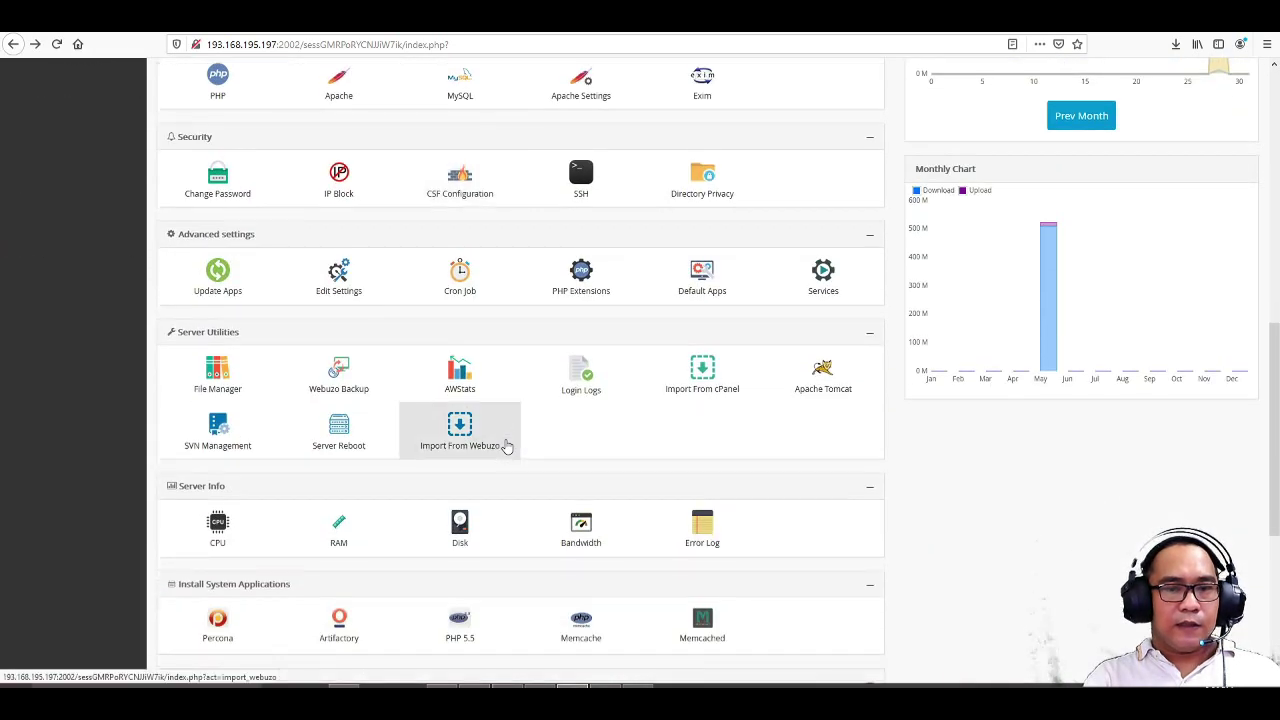
scroll(507, 445, "down", 5)
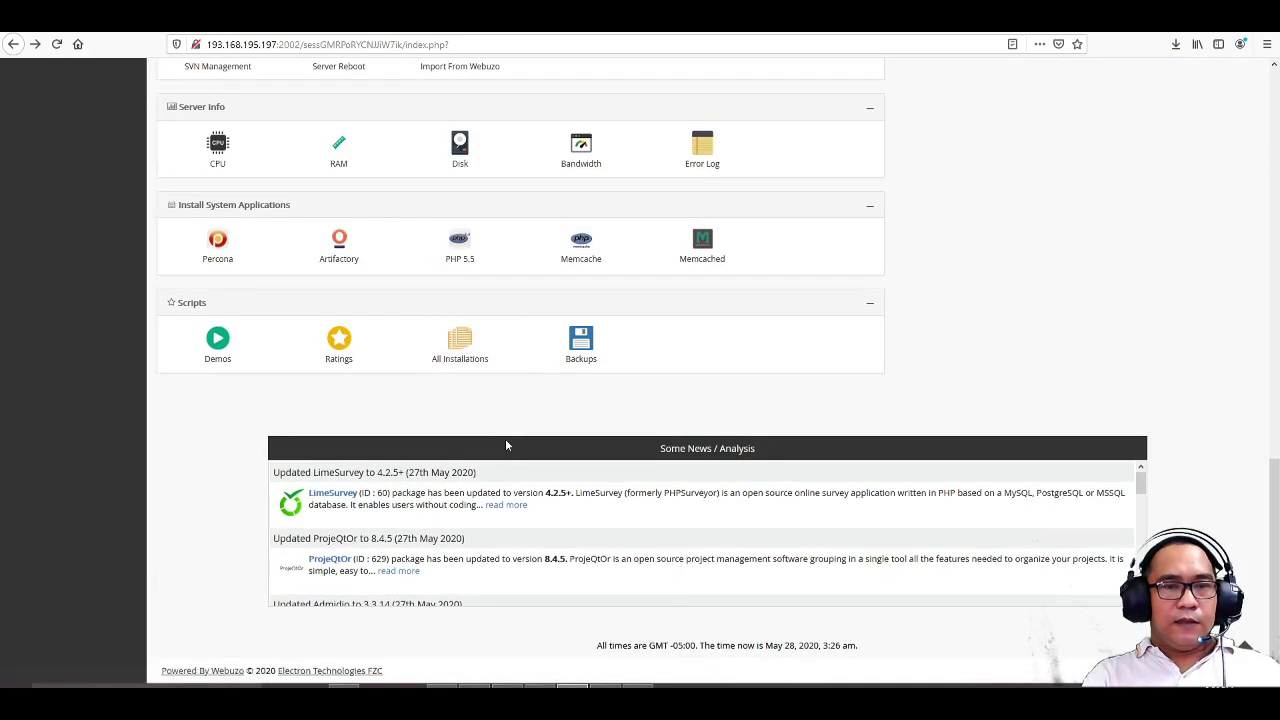
scroll(506, 445, "up", 4)
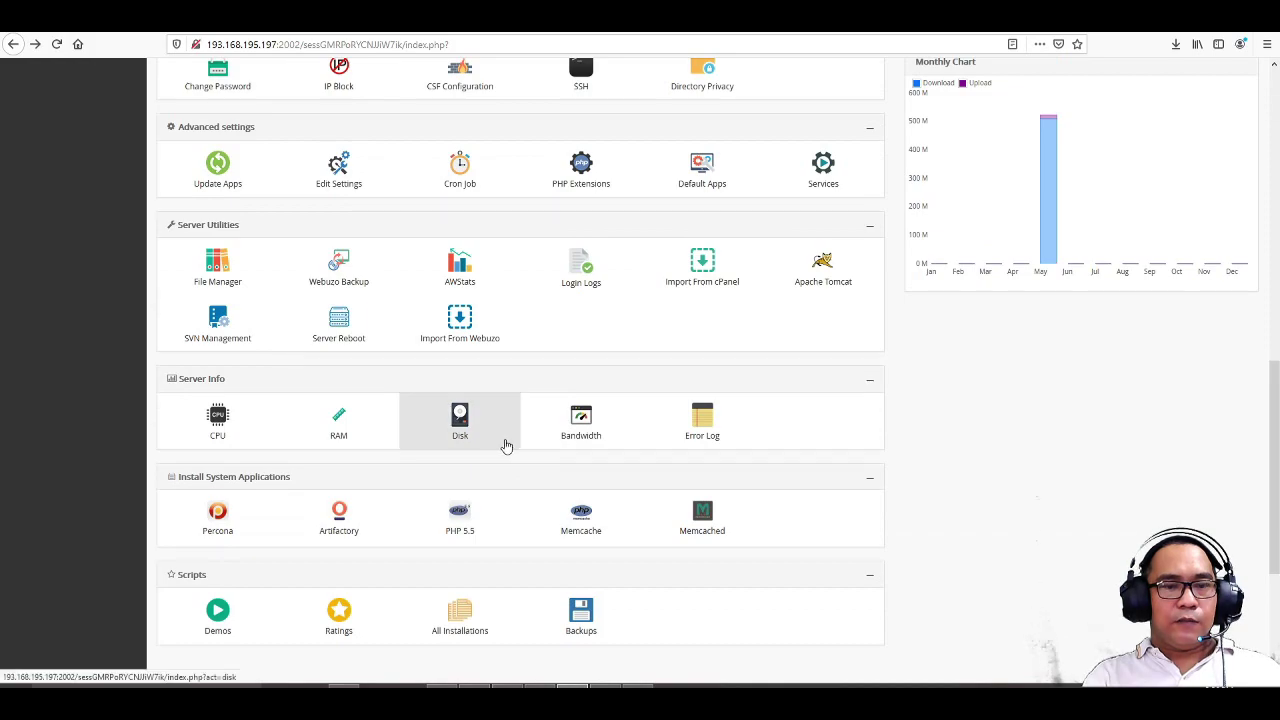
scroll(506, 445, "up", 9)
scroll(506, 445, "down", 3)
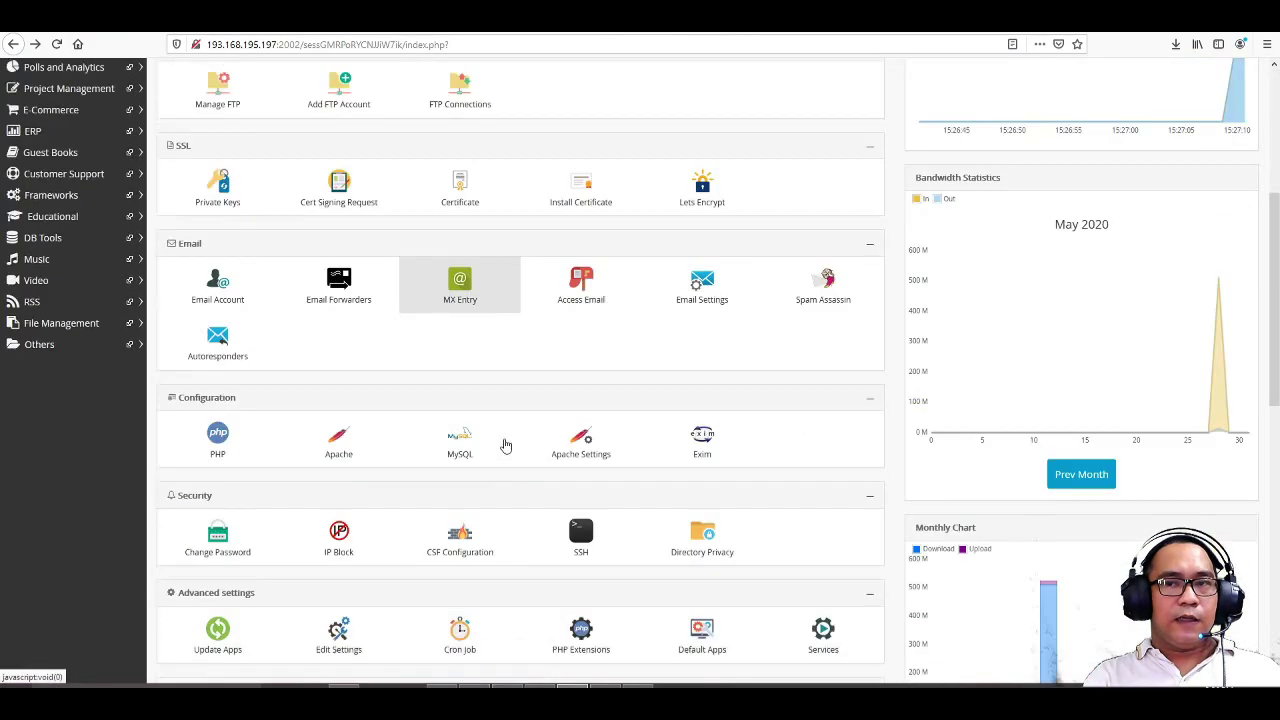
scroll(506, 445, "down", 7)
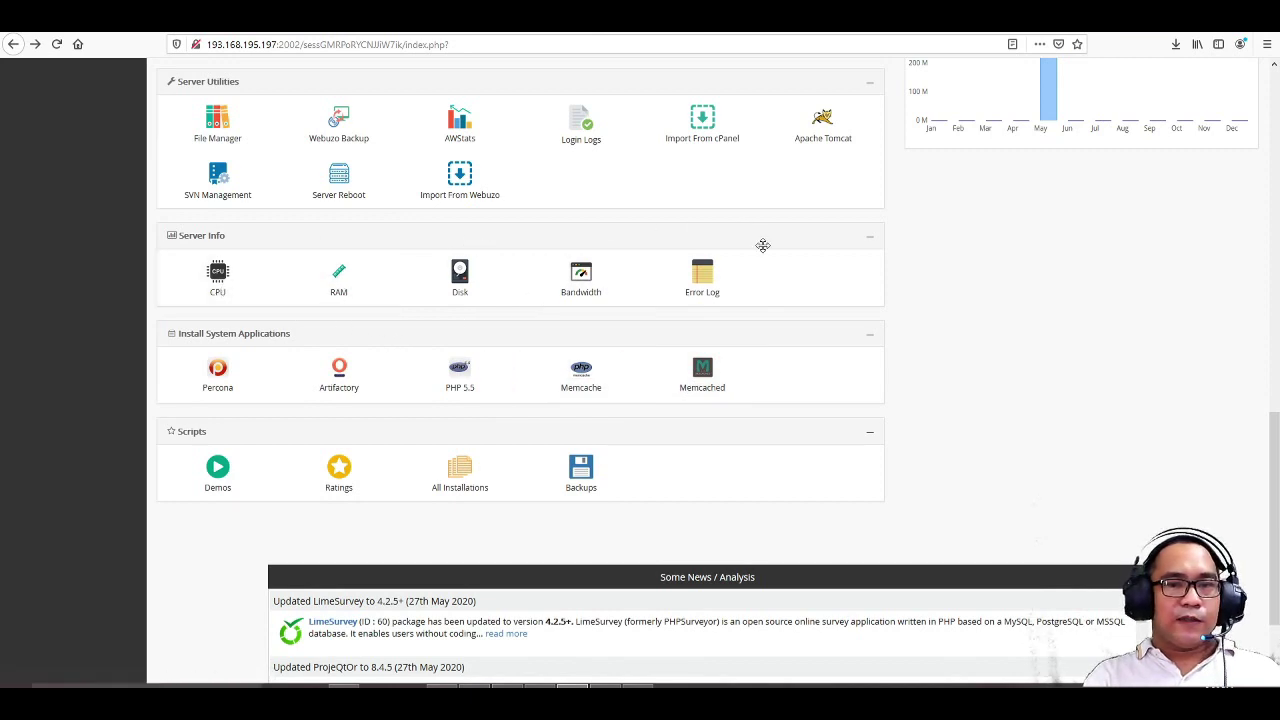
left_click(218, 284)
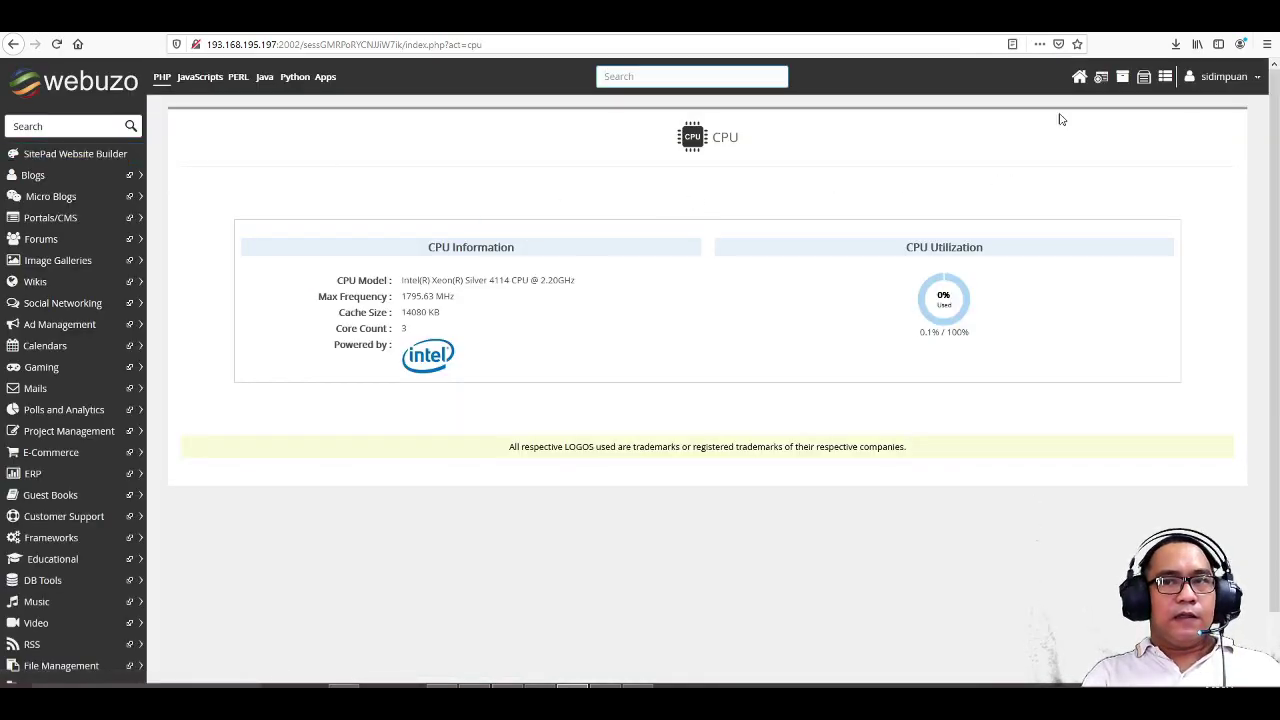
left_click(1079, 82)
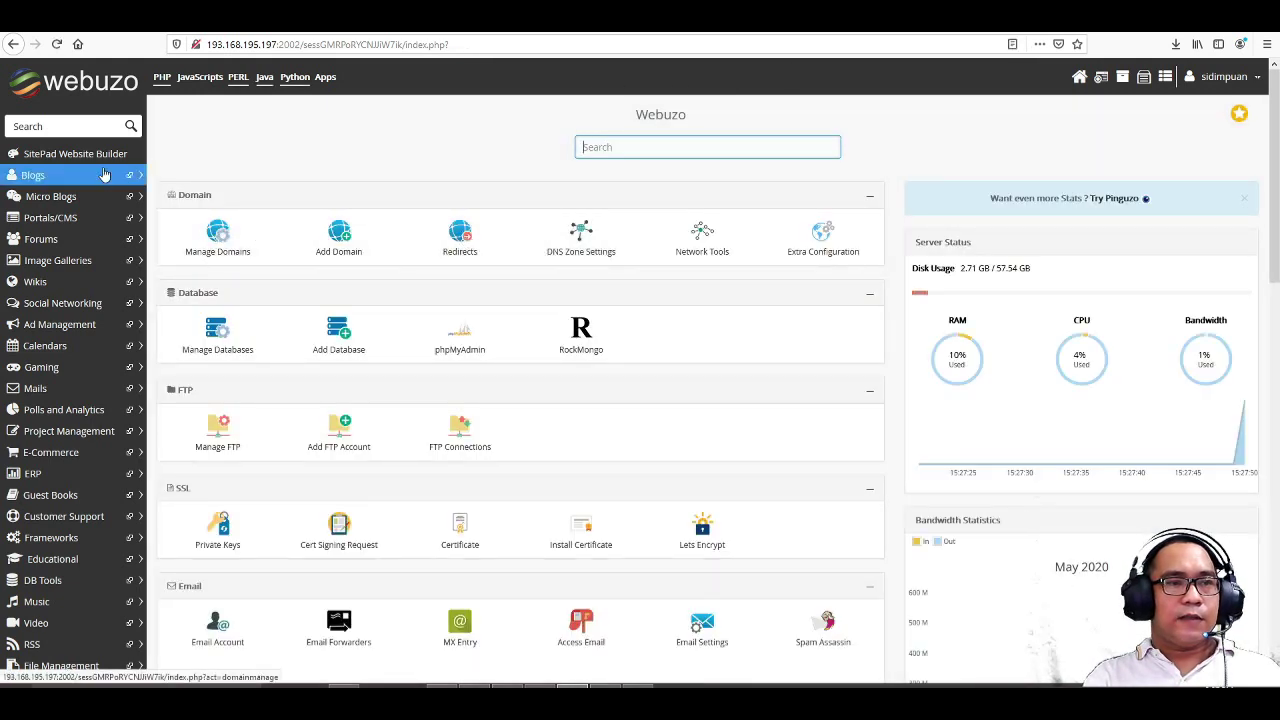
- Go to Blogs > WordPress and open its Install Now form
left_click(58, 176)
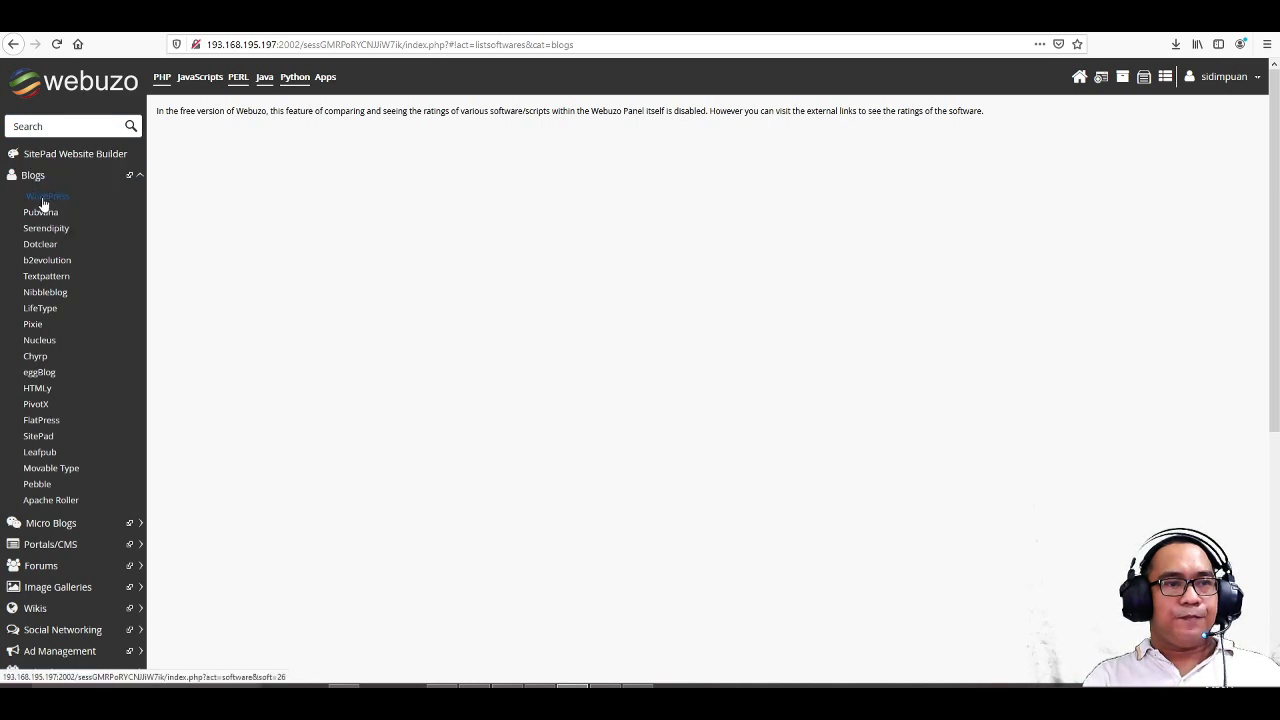
left_click(43, 204)
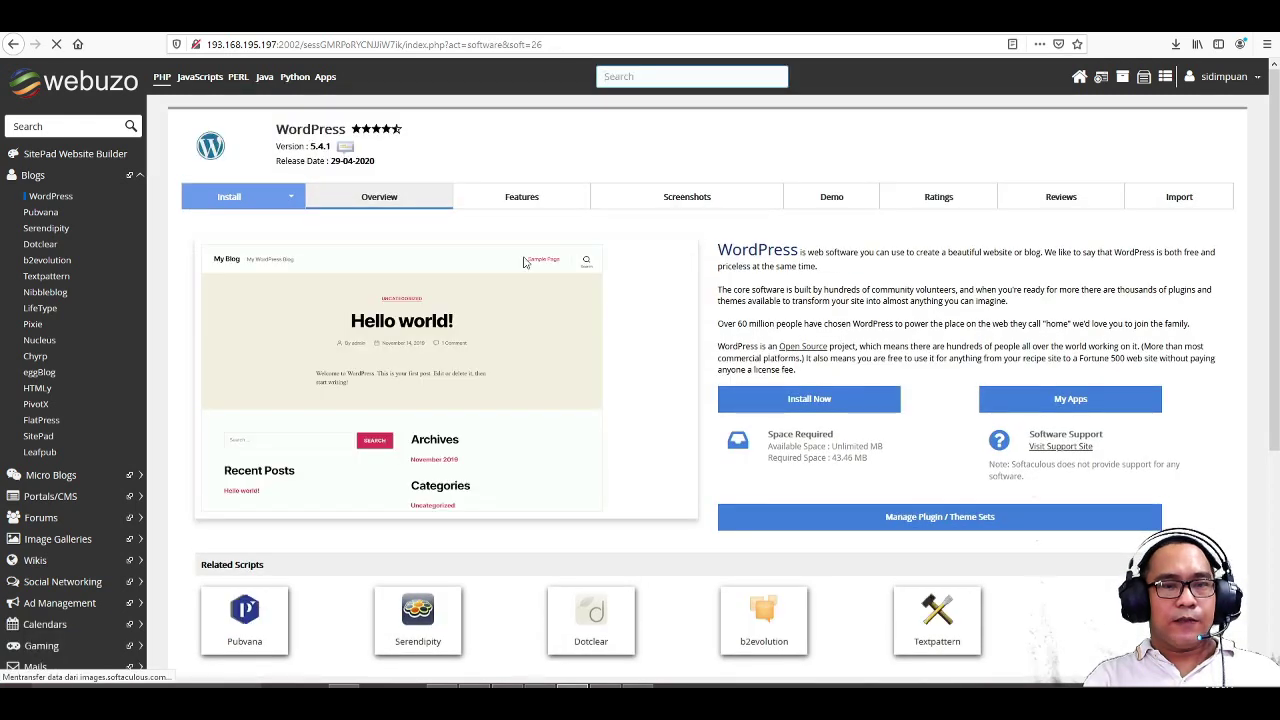
left_click(833, 404)
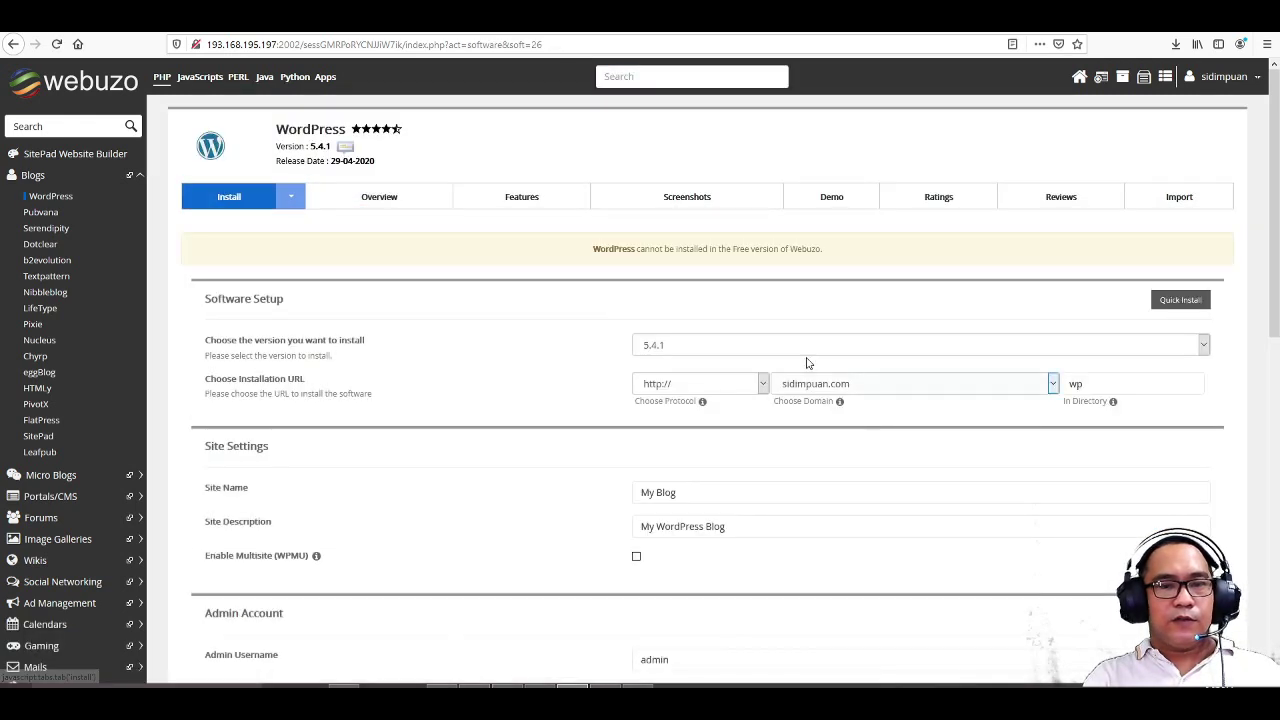
- Install at the root directory, with site name 'Sidimpuan Community' and description 'Samumpat Saindege'
left_click(1091, 389)
left_click_drag(1108, 383, 1049, 383)
key("BackSpace")
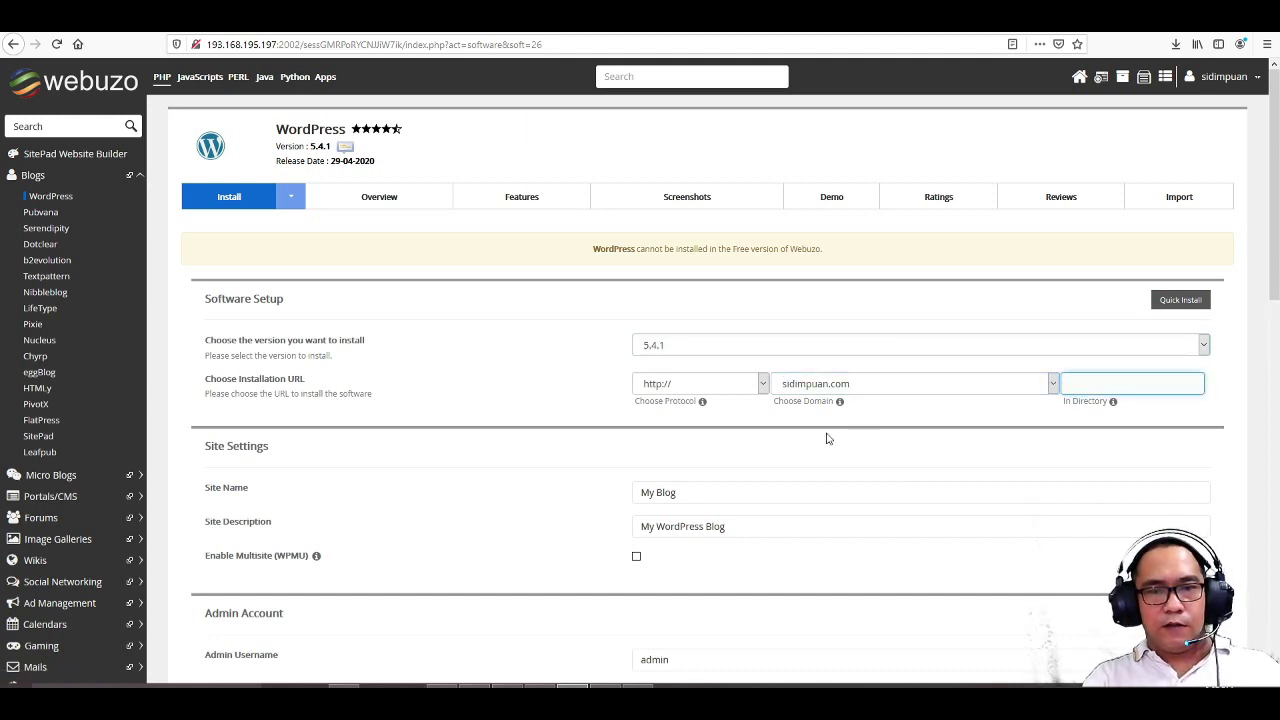
scroll(826, 438, "down", 3)
key("Tab")
type("Sidimpuan")
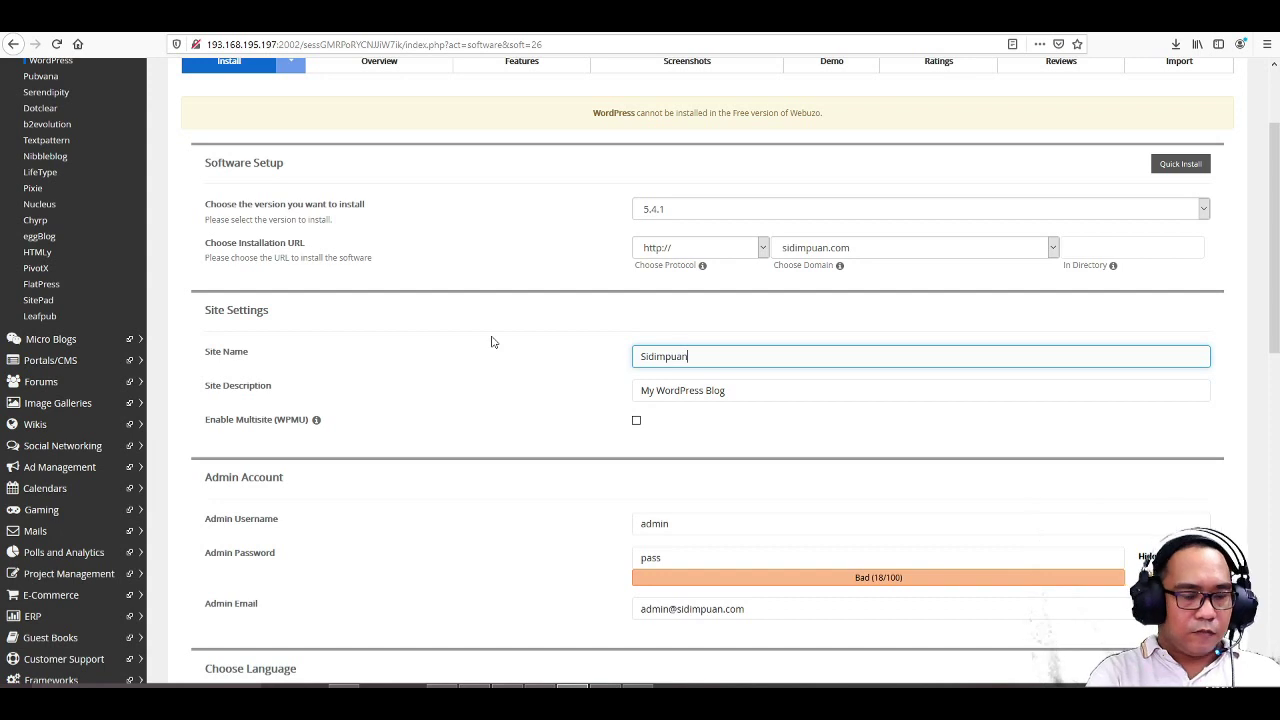
type(" Community")
key("Tab")
type("Sa")
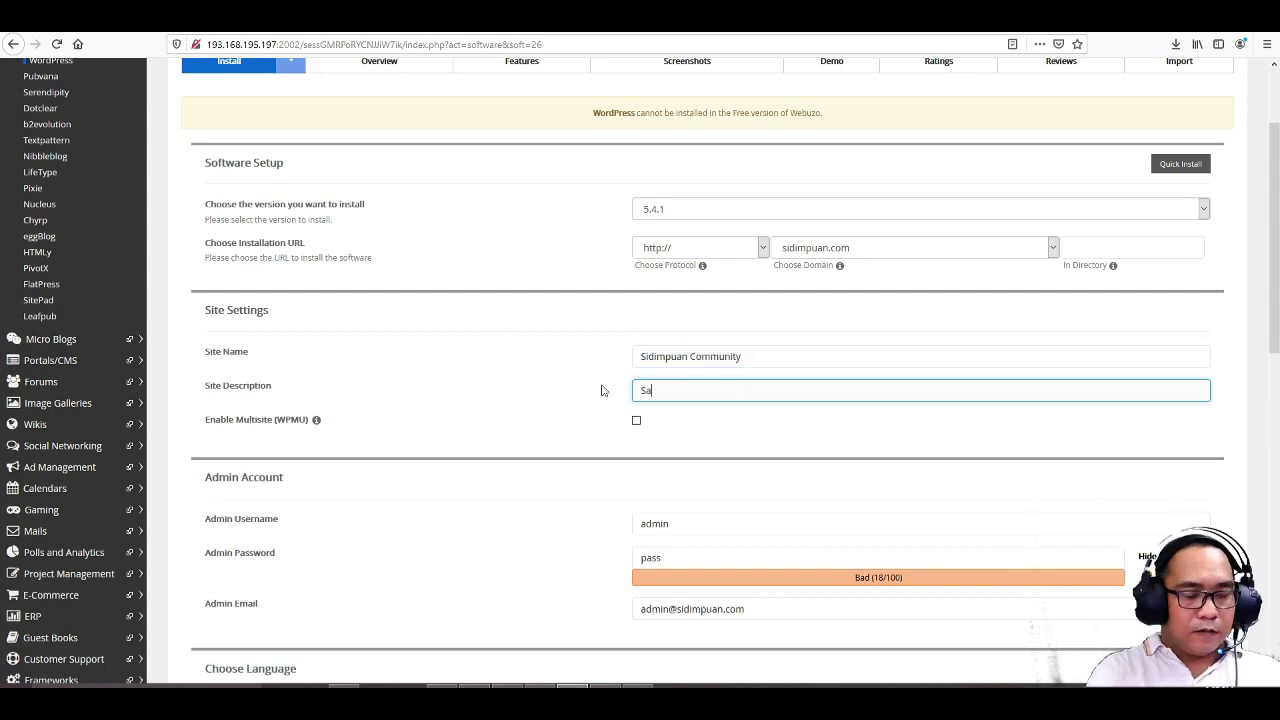
type("mumpat Saindege")
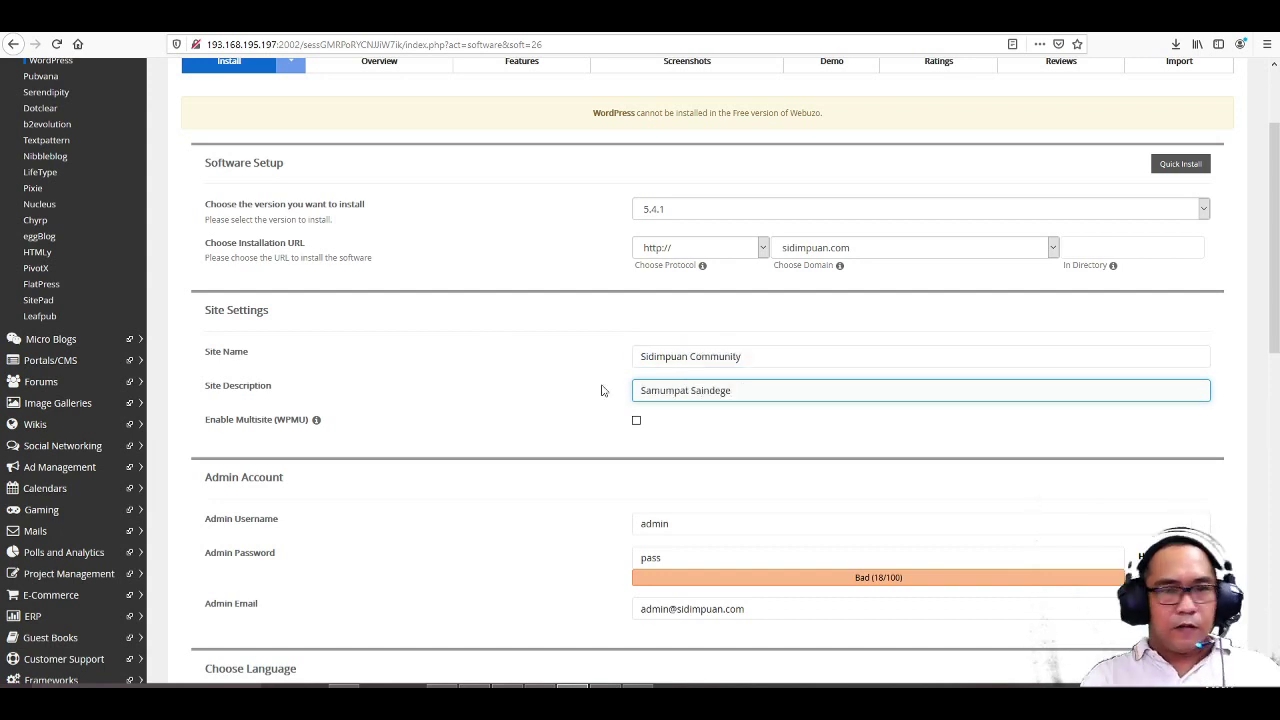
- Set automated backups to once a month with a backup rotation of 2
scroll(709, 229, "down", 10)
left_click(706, 474)
left_click(704, 548)
left_click(700, 503)
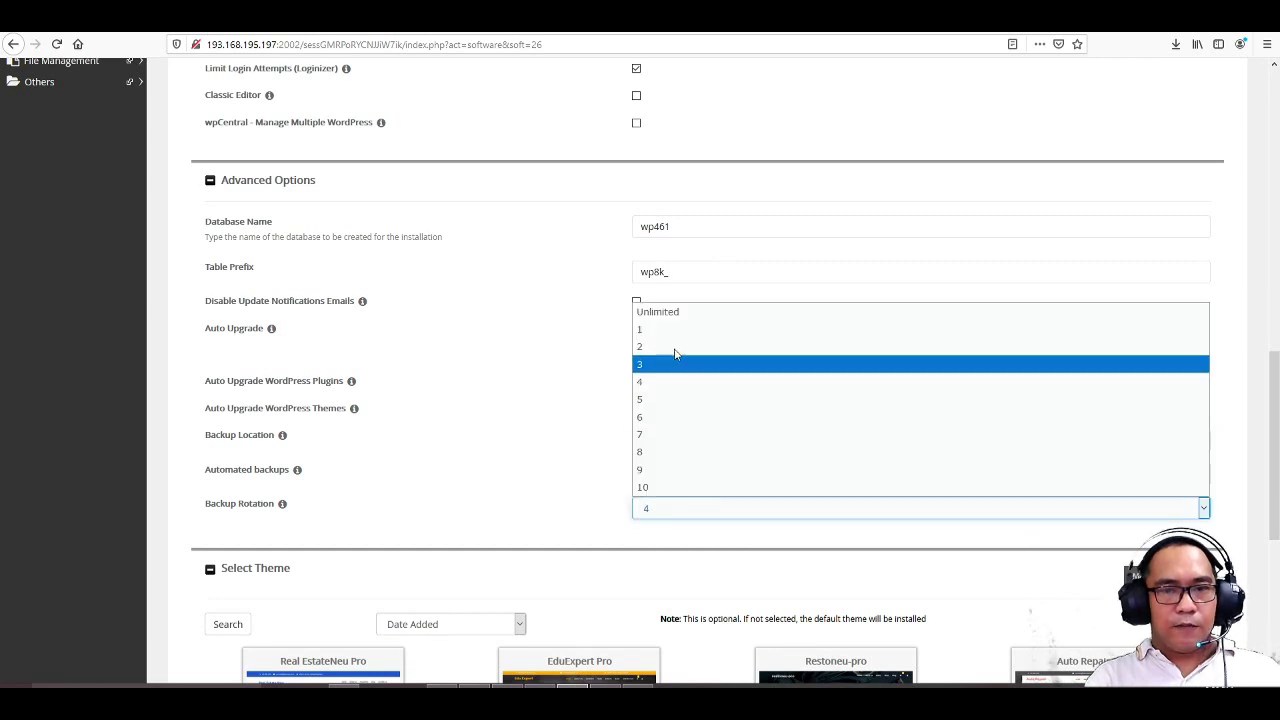
left_click(674, 363)
- Submit the WordPress install and select the resulting free-version error message
scroll(700, 480, "down", 5)
scroll(670, 338, "down", 1)
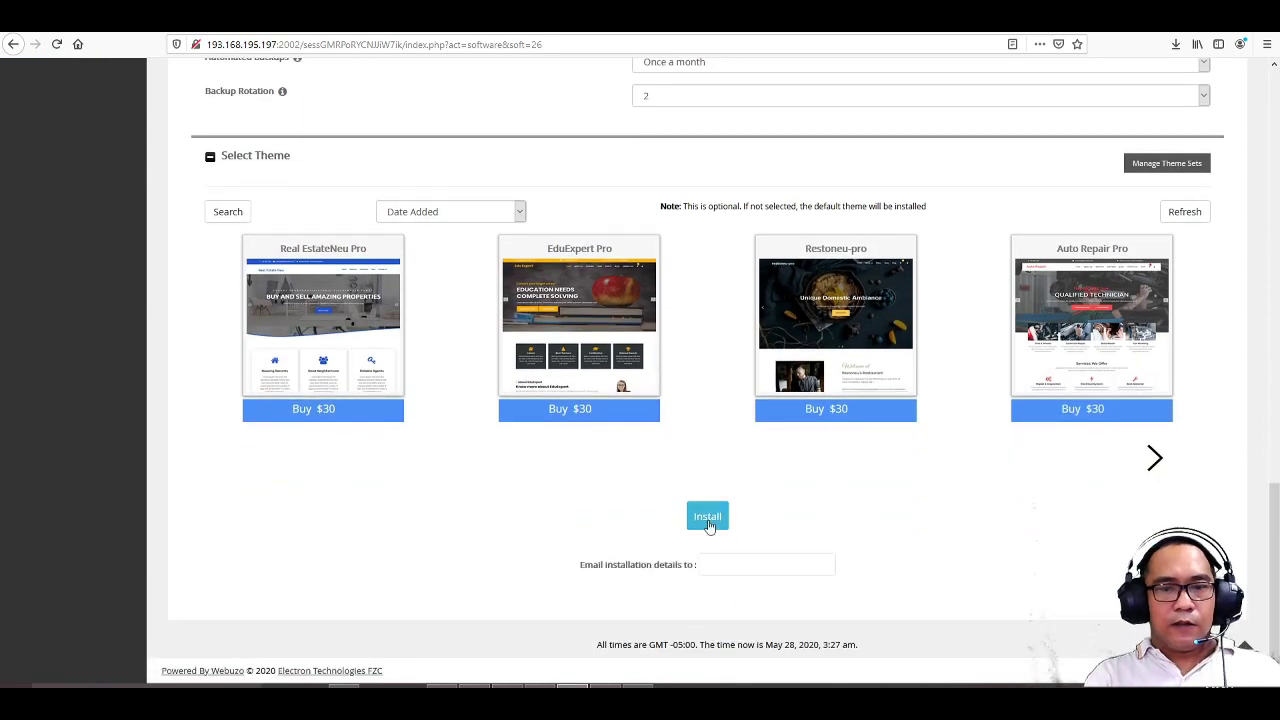
left_click(708, 517)
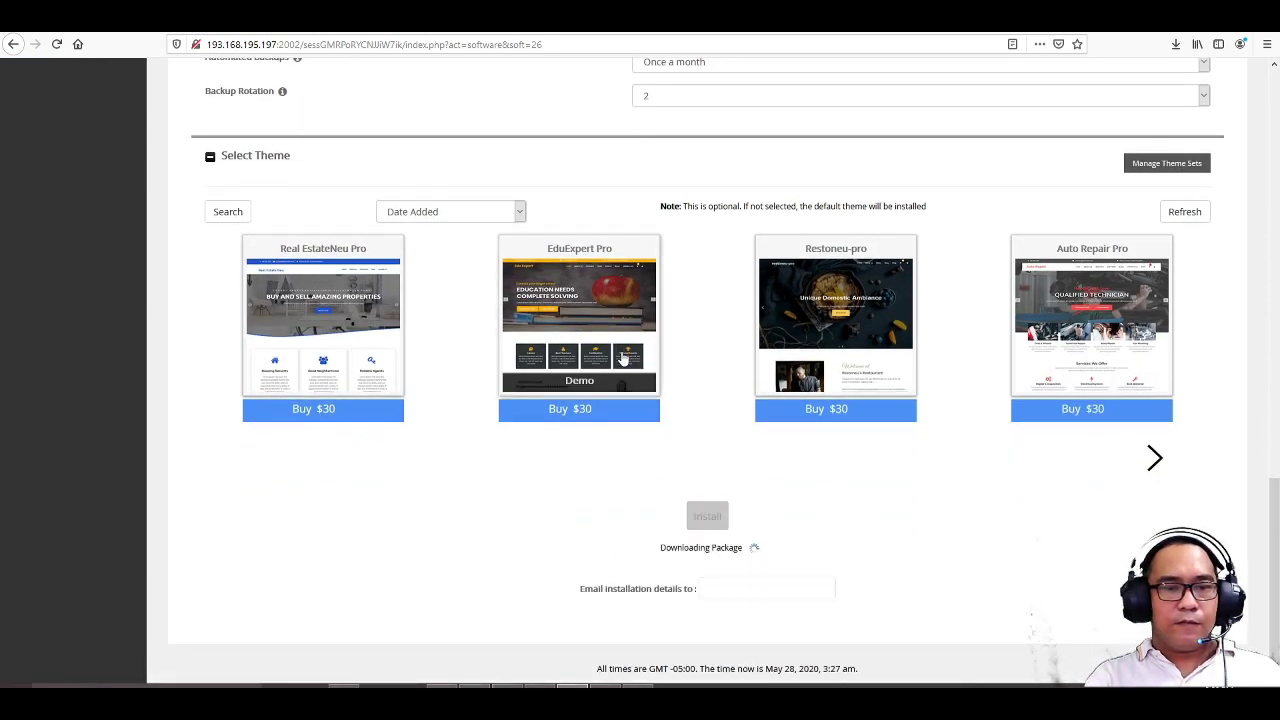
scroll(621, 357, "up", 6)
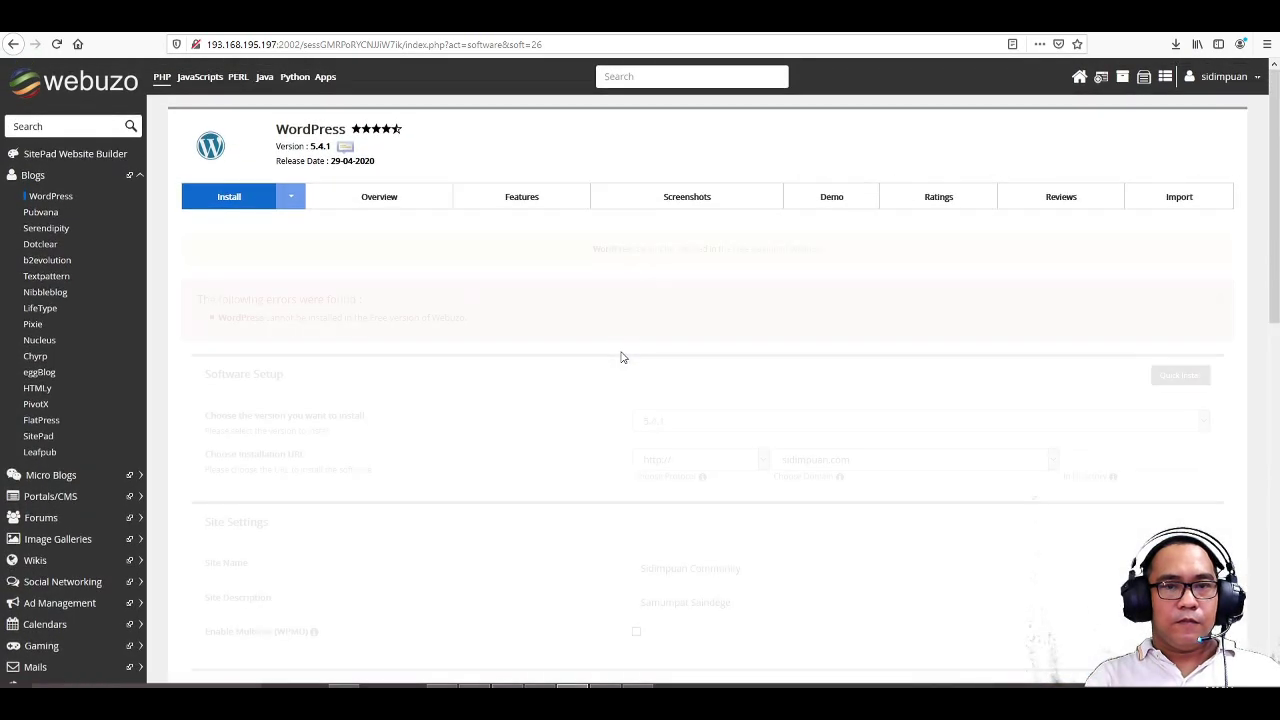
left_click_drag(218, 317, 484, 320)
left_click(488, 324)
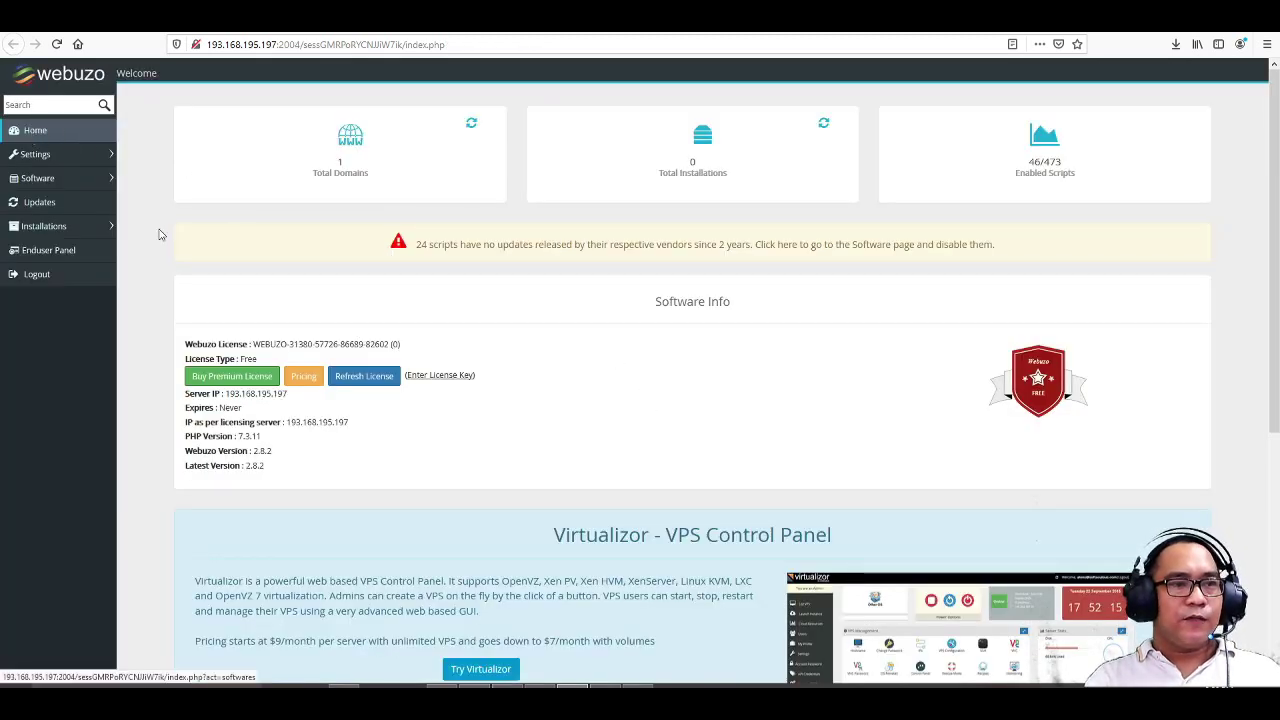
- Expand Installations in the sidebar and open the Buy Premium License link
left_click(82, 232)
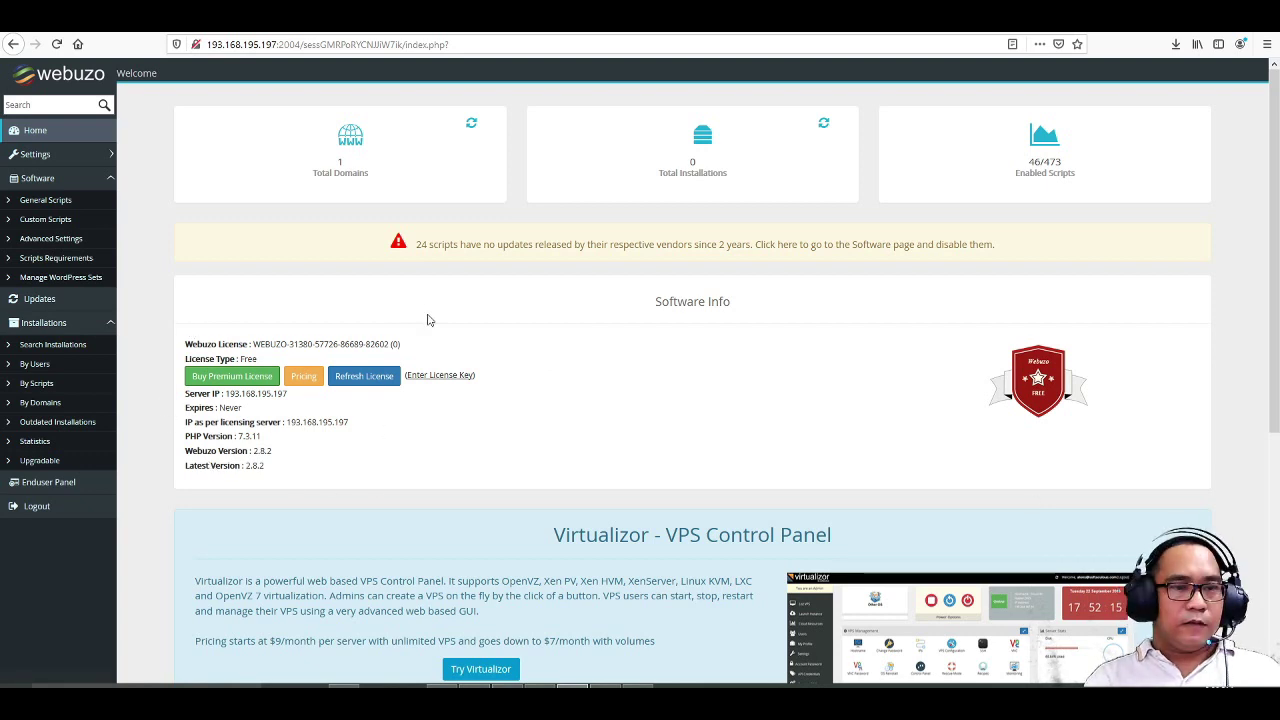
right_click(257, 380)
left_click(288, 388)
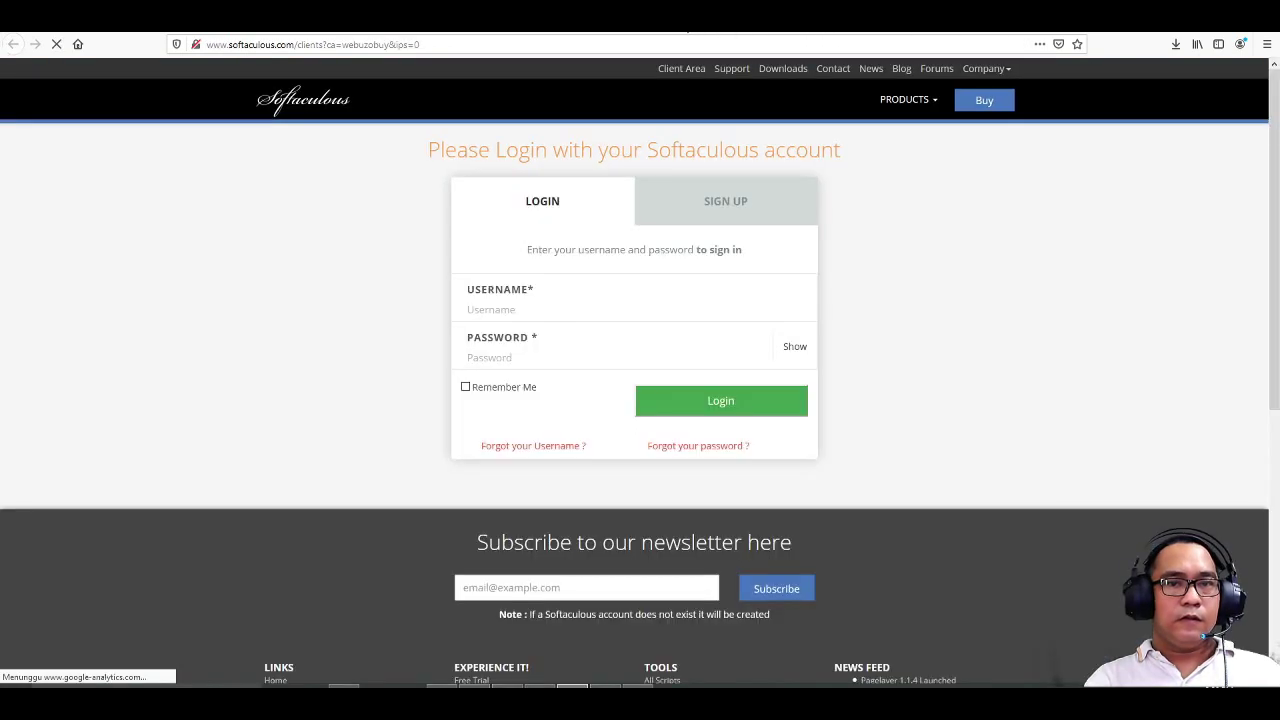
- Log in to the Softaculous Client Center with the account username and password, dismissing the insecure-login warning
left_click(528, 313)
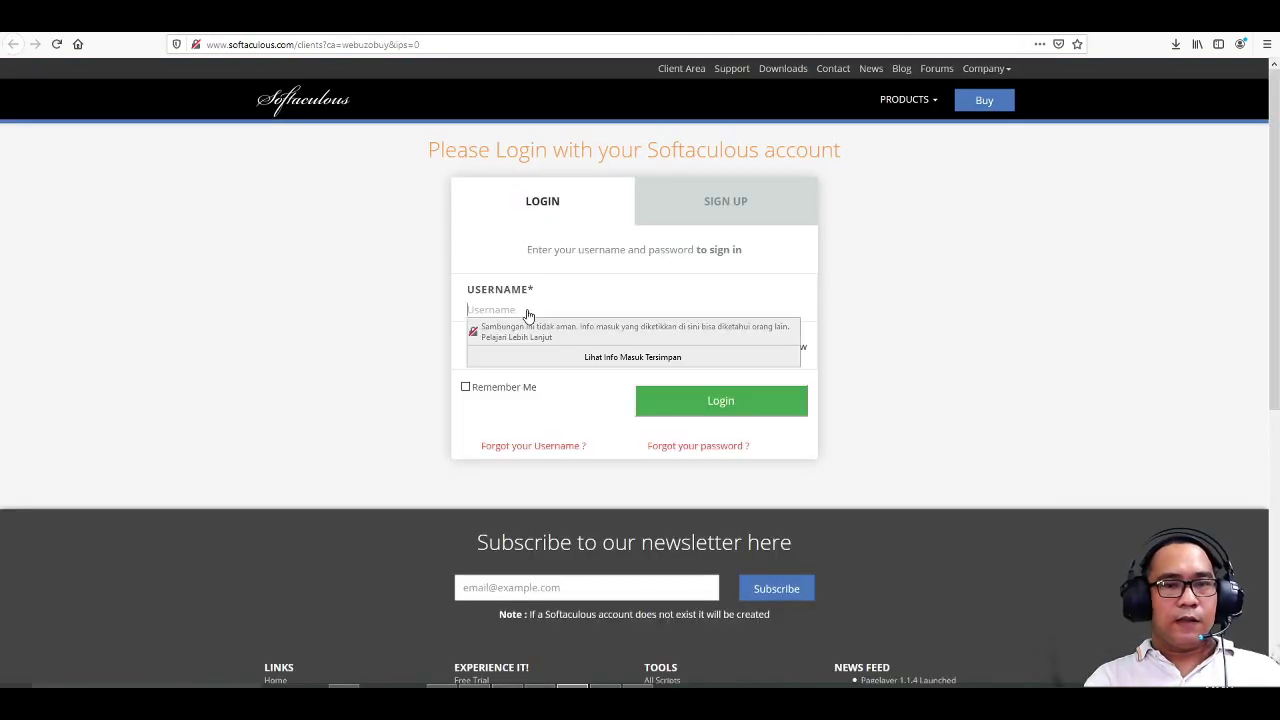
type("sidimpuan")
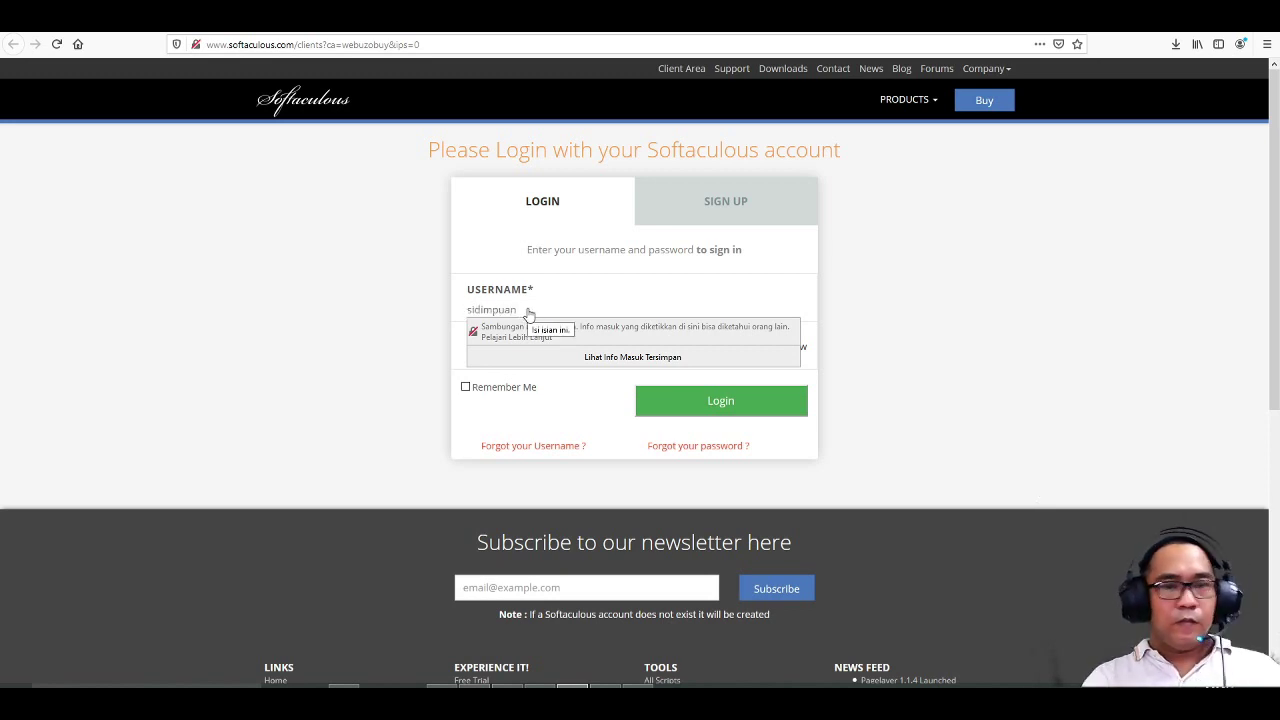
left_click(880, 288)
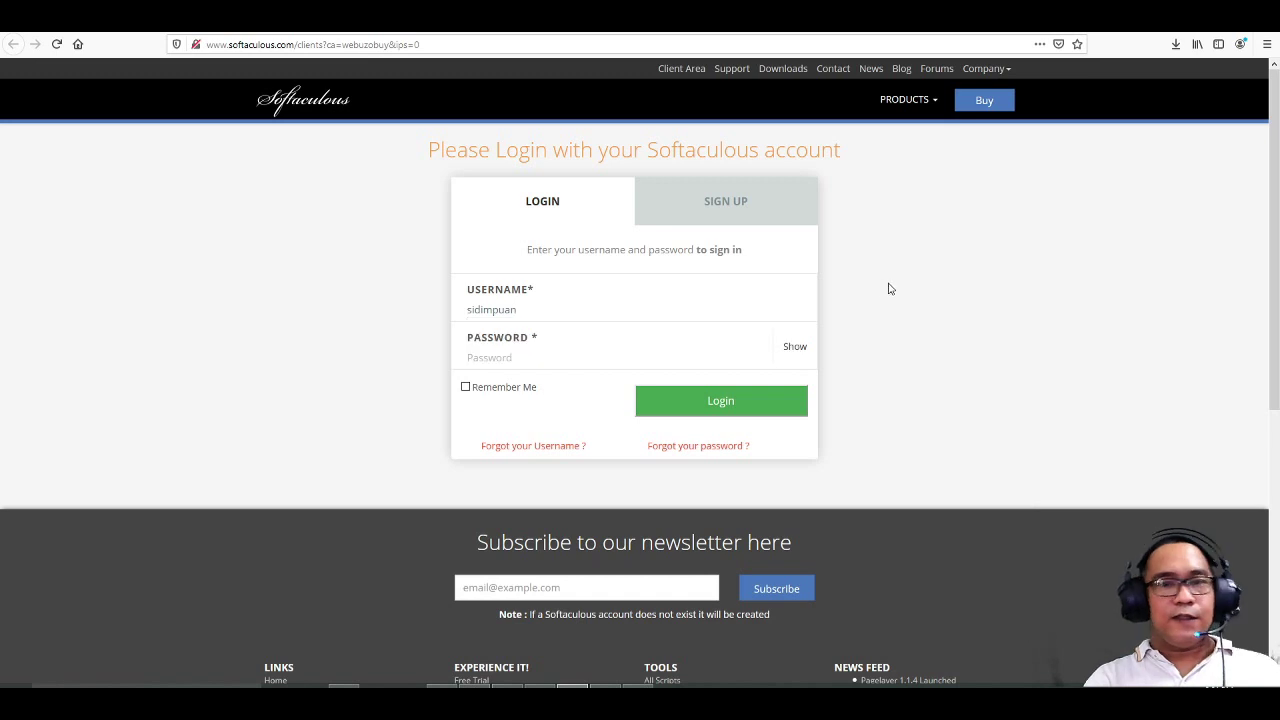
left_click(539, 365)
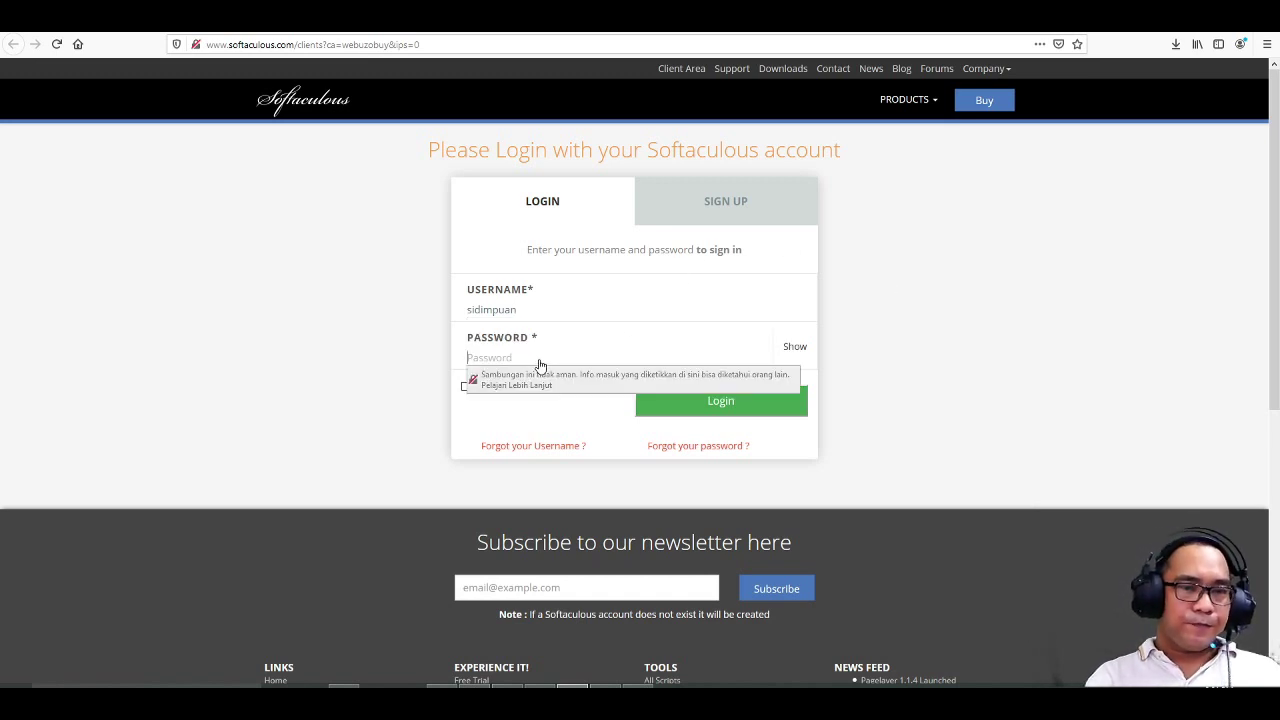
type("••")
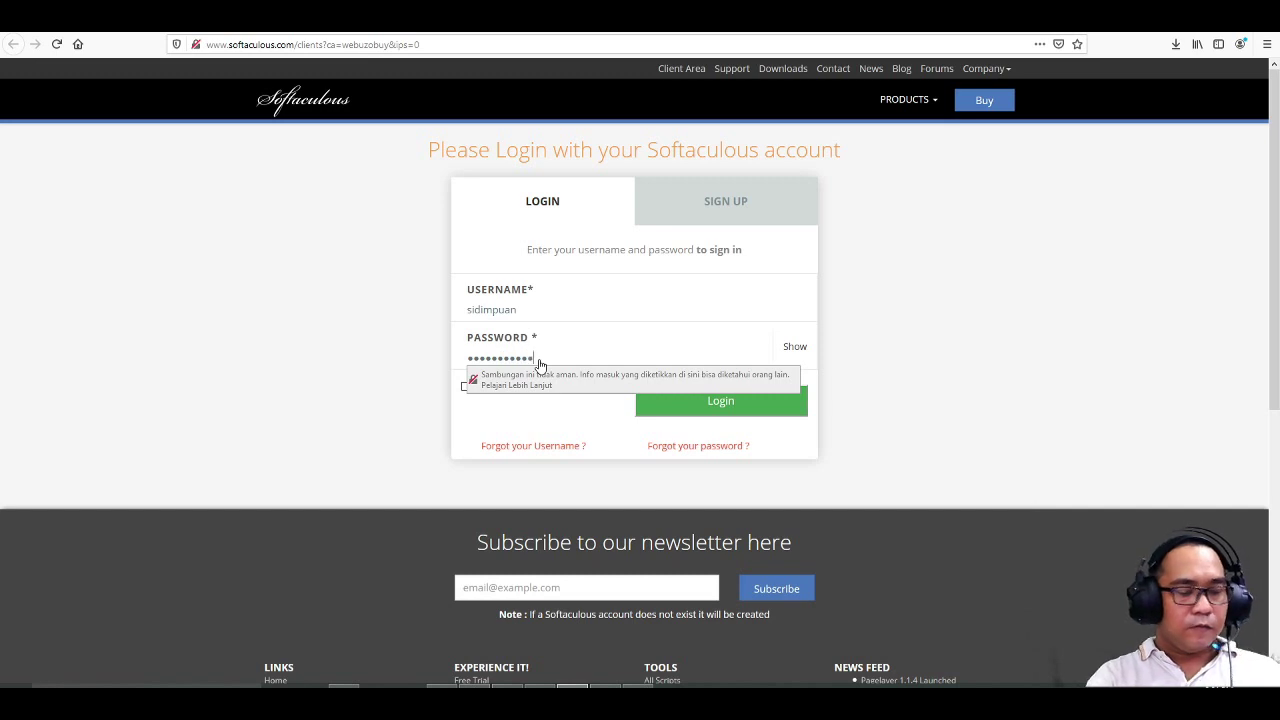
key("Return")
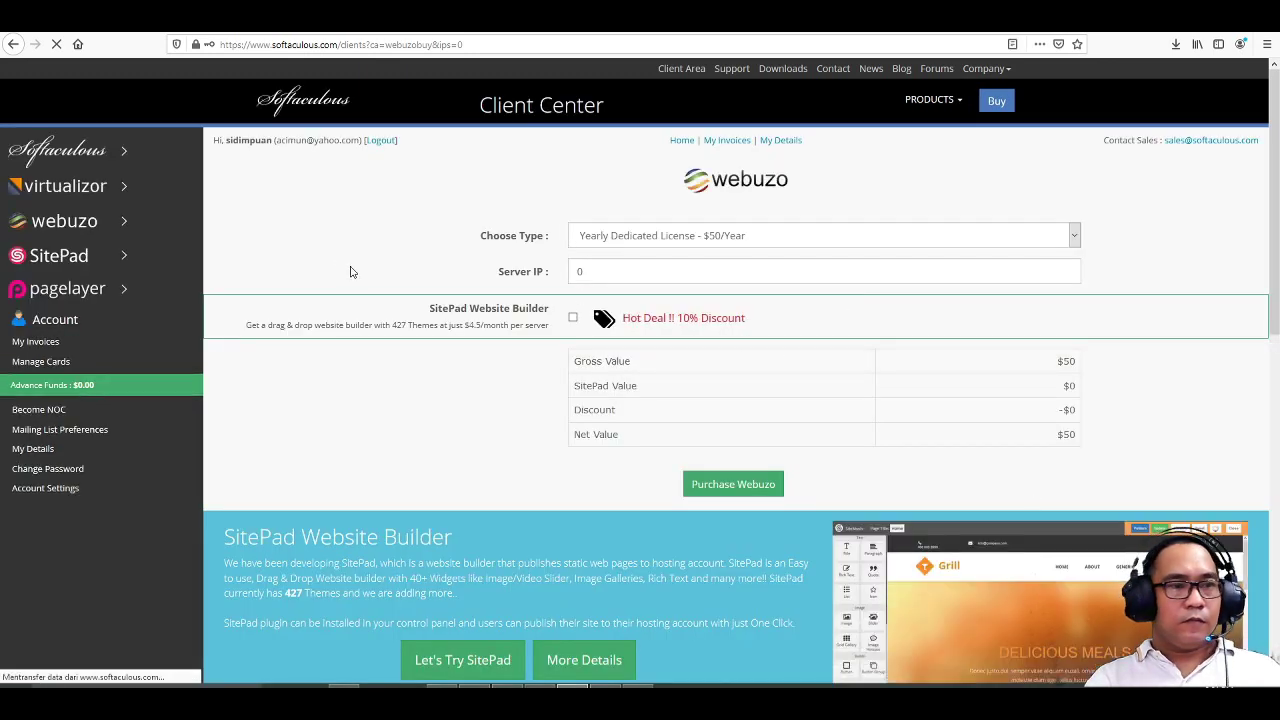
- Open the Premium Webuzo licence for editing from My Licenses in the webuzo sidebar section
left_click(66, 224)
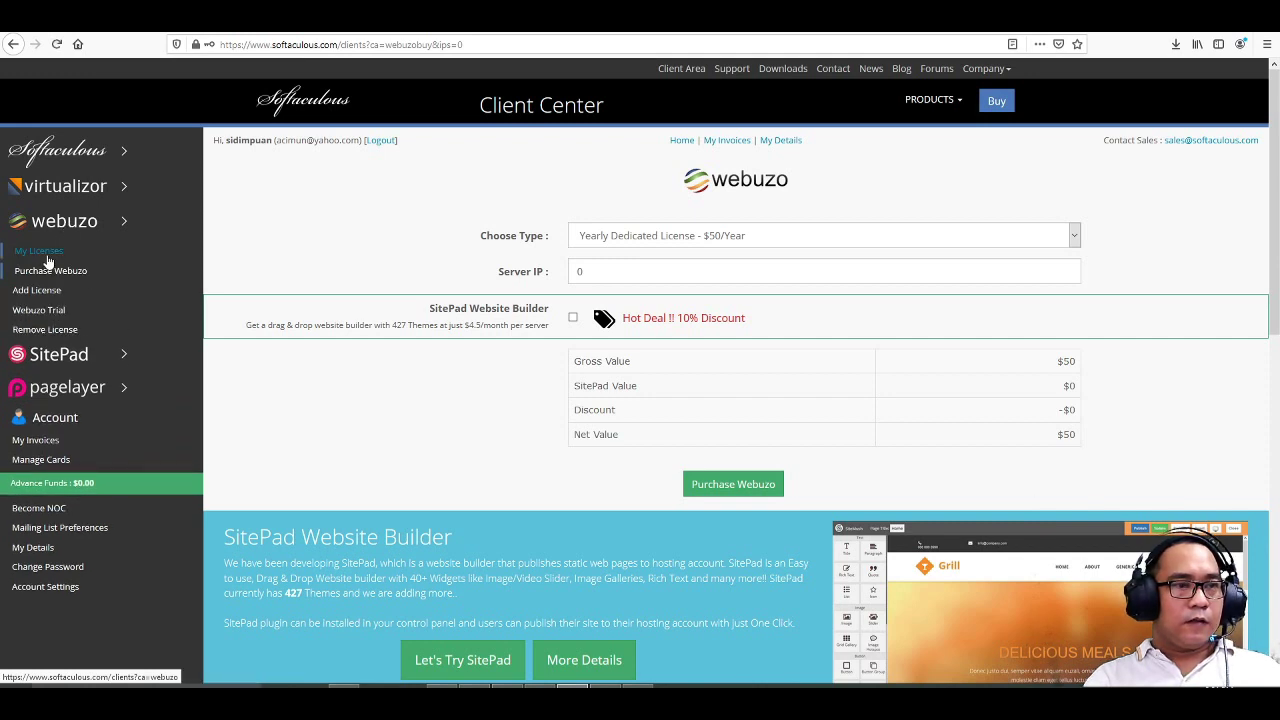
left_click(48, 260)
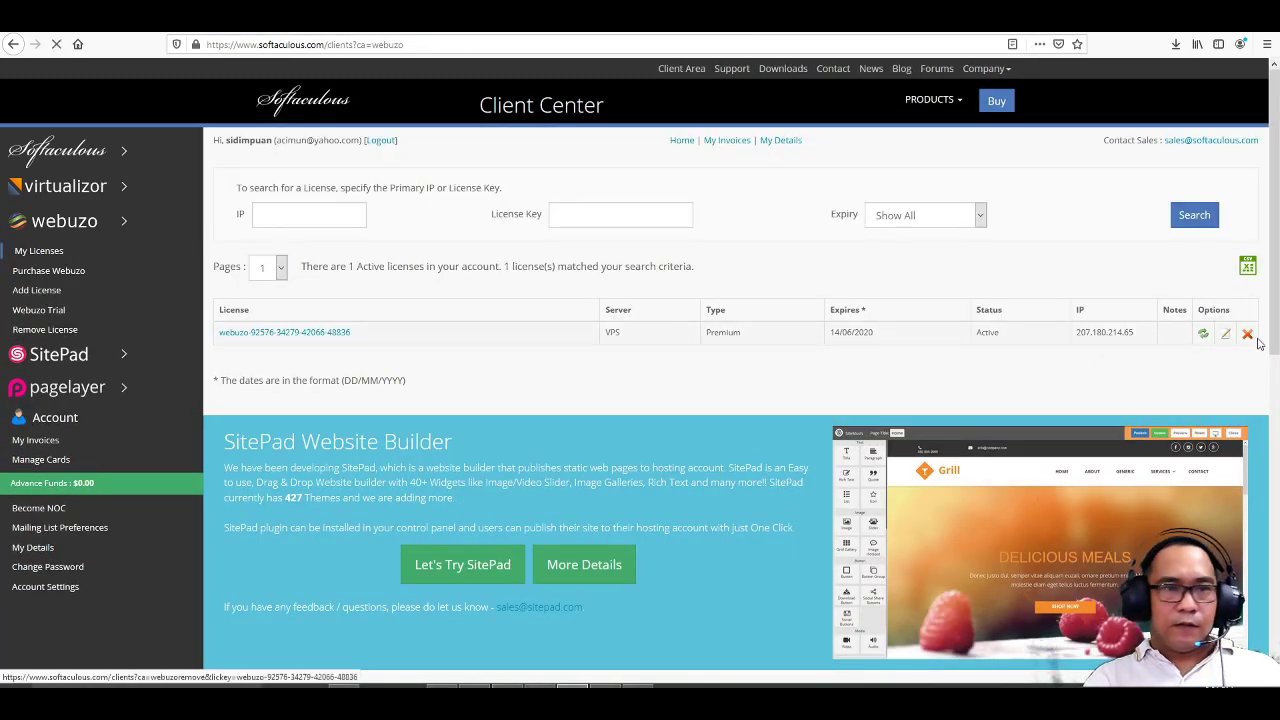
left_click(1225, 336)
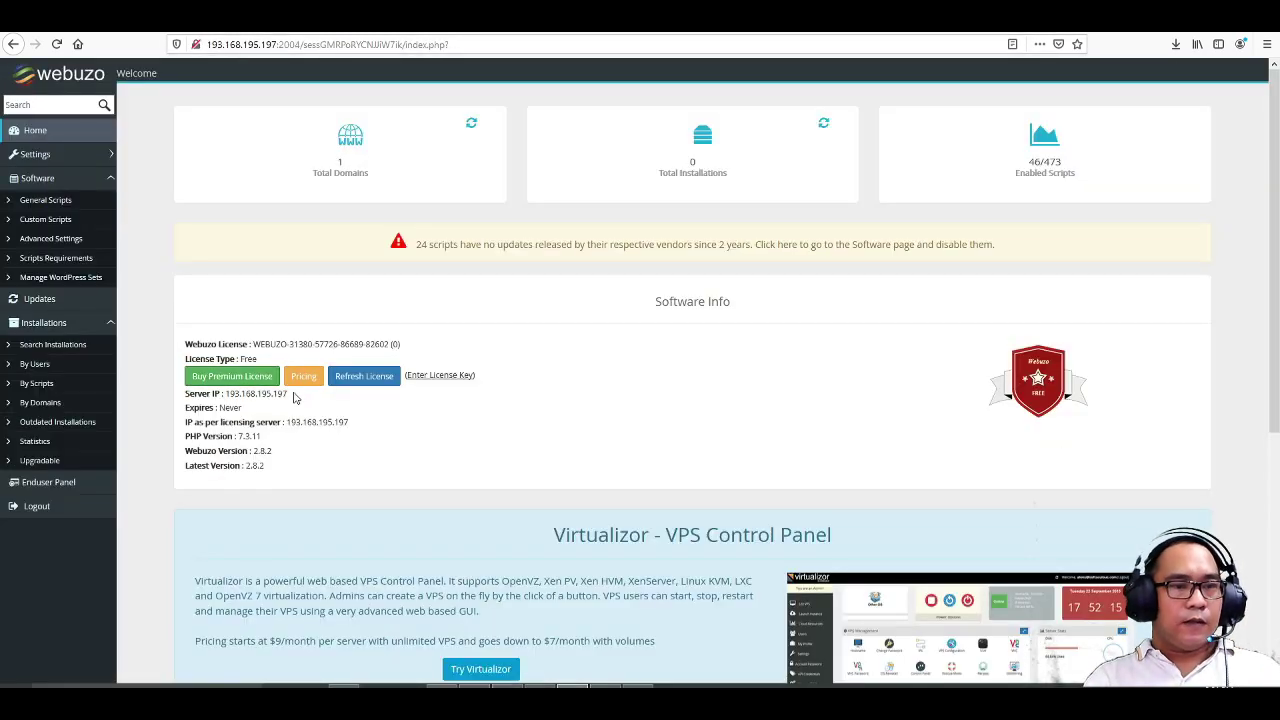
- Set the licence's Primary IP to the server IP 193.168.195.197 and update the licence
left_click_drag(292, 395, 230, 394)
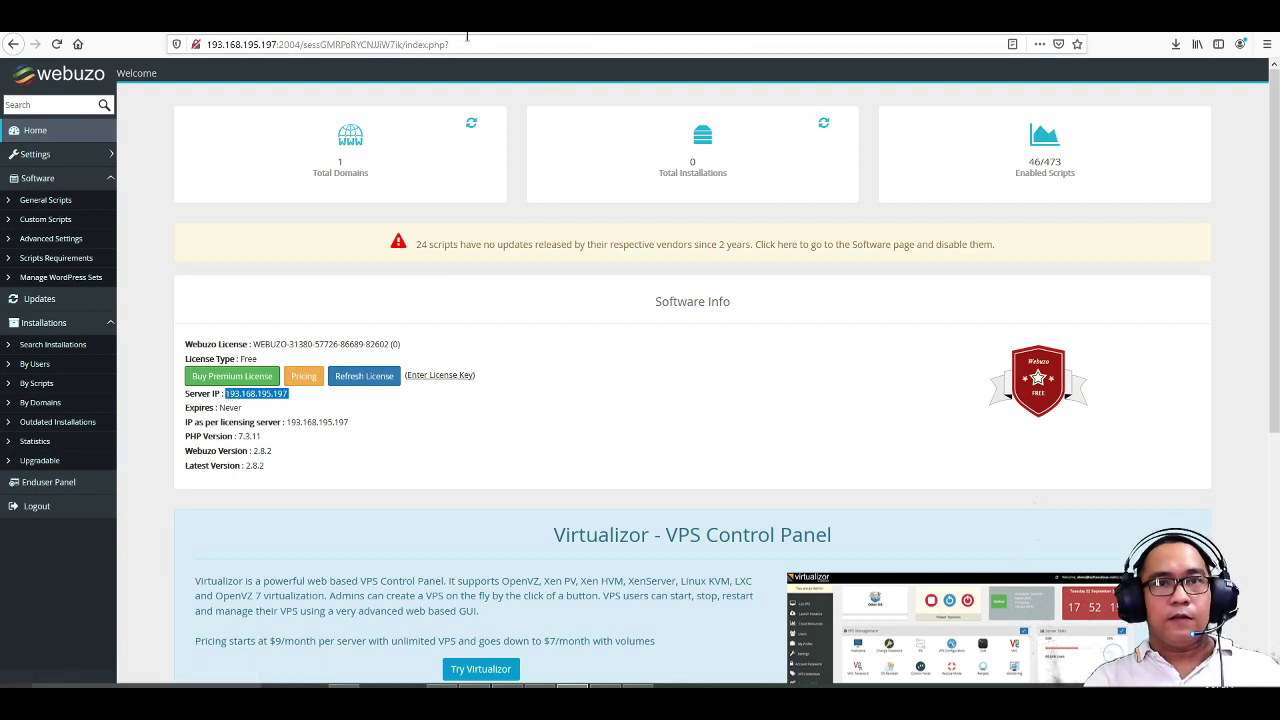
left_click(505, 22)
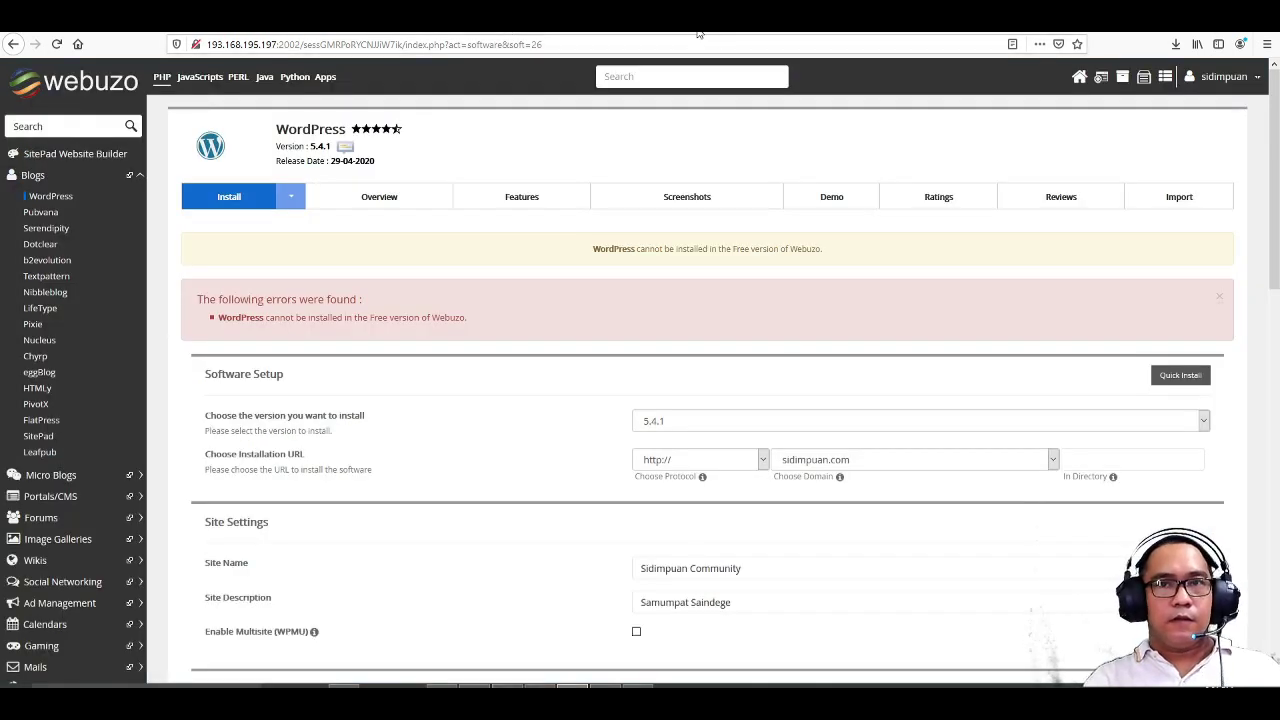
left_click(700, 22)
left_click(850, 22)
left_click(816, 21)
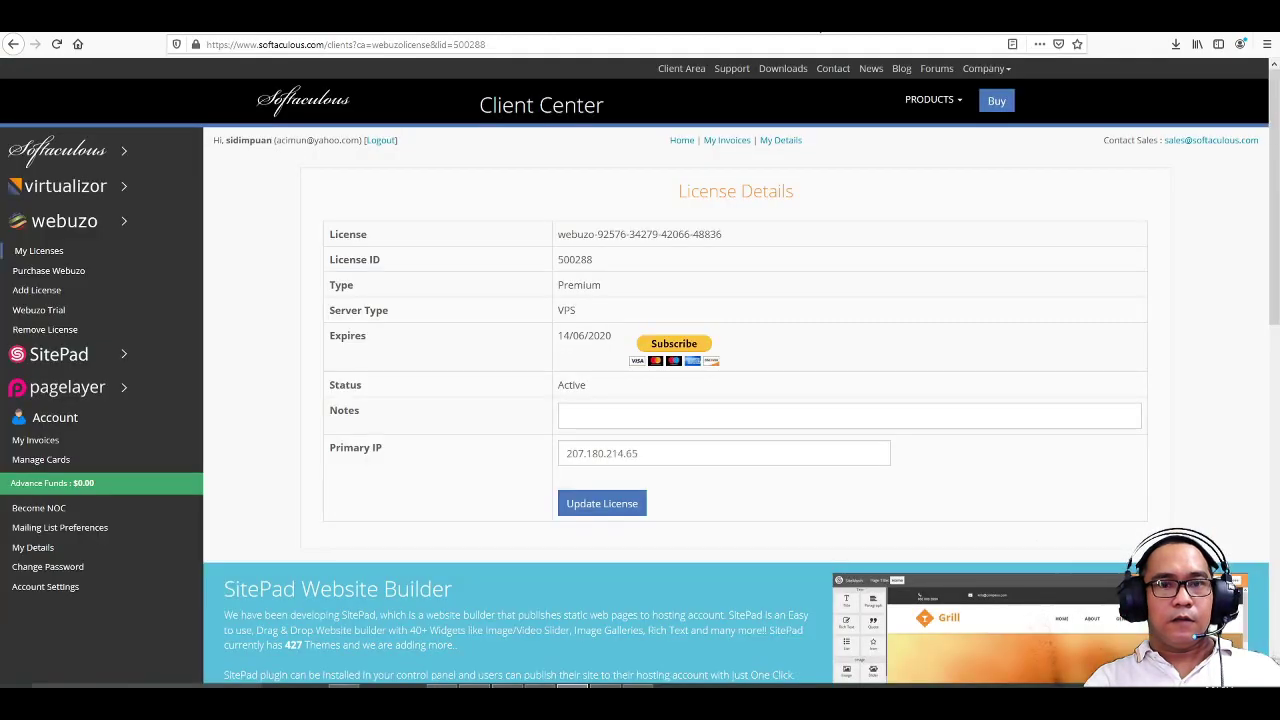
triple_click(650, 455)
type("193.168.195.197")
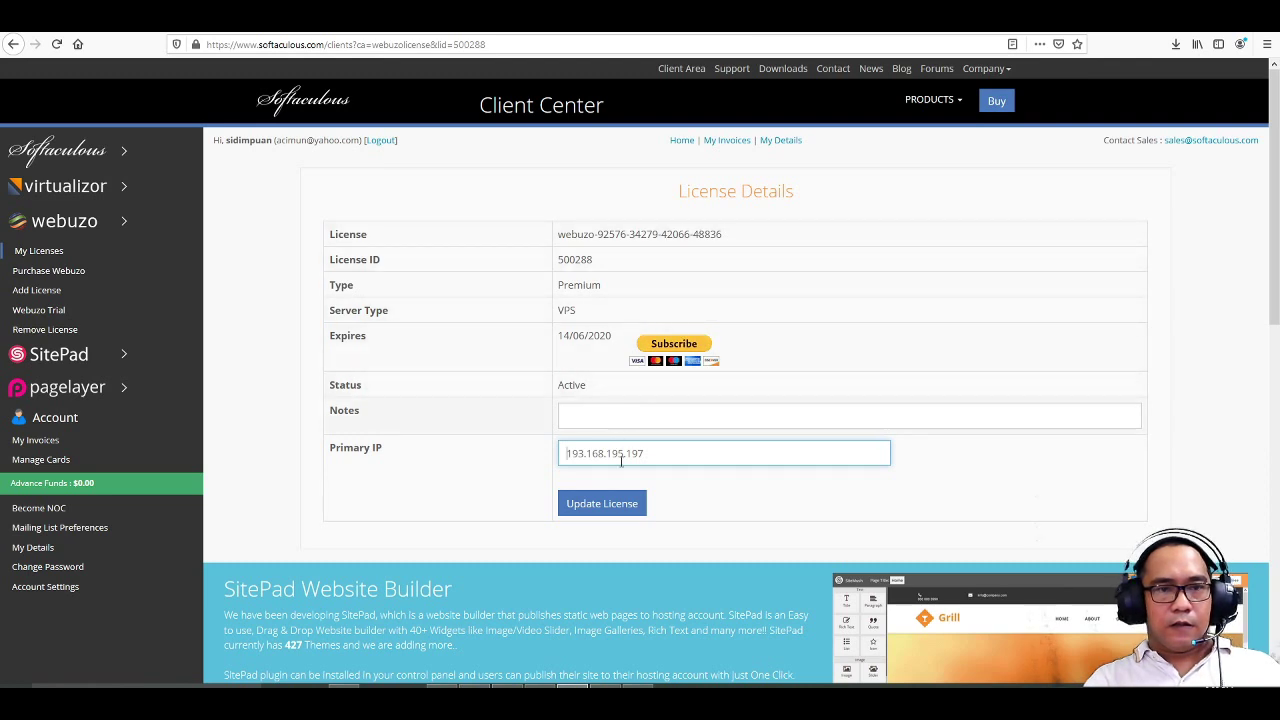
left_click(605, 512)
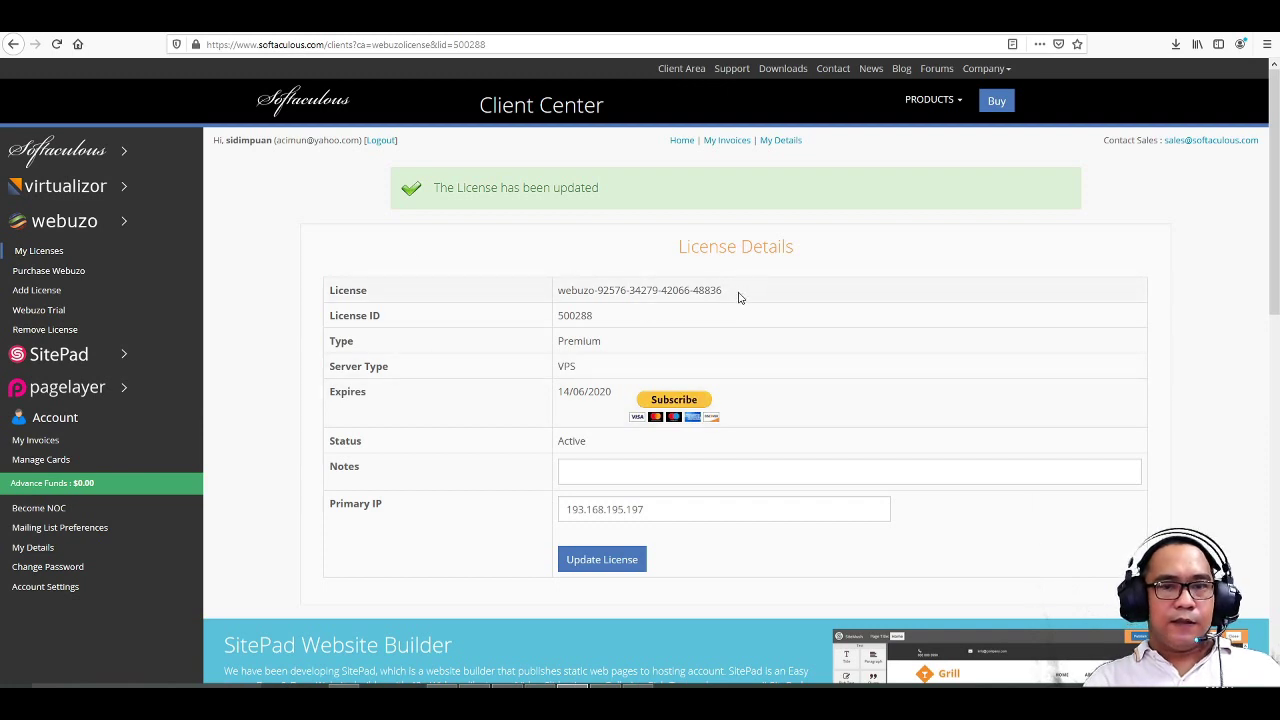
- Copy the updated licence's key to the clipboard
left_click_drag(740, 297, 552, 302)
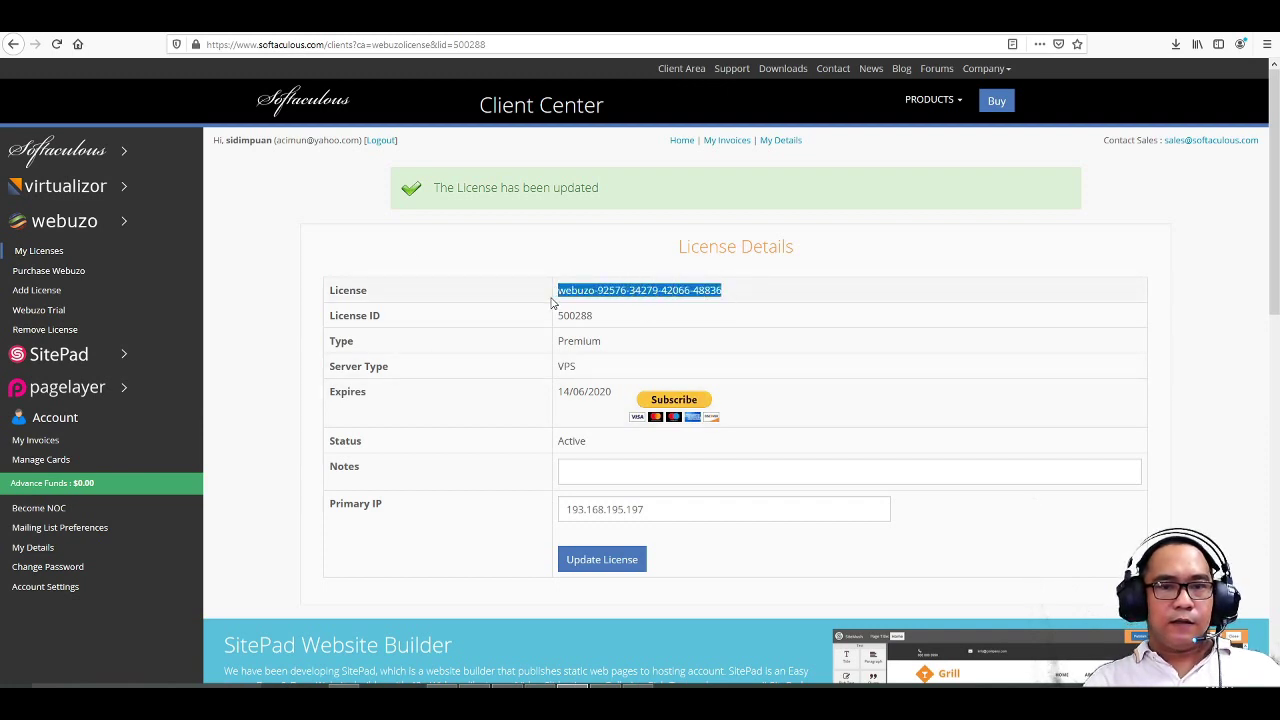
right_click(648, 292)
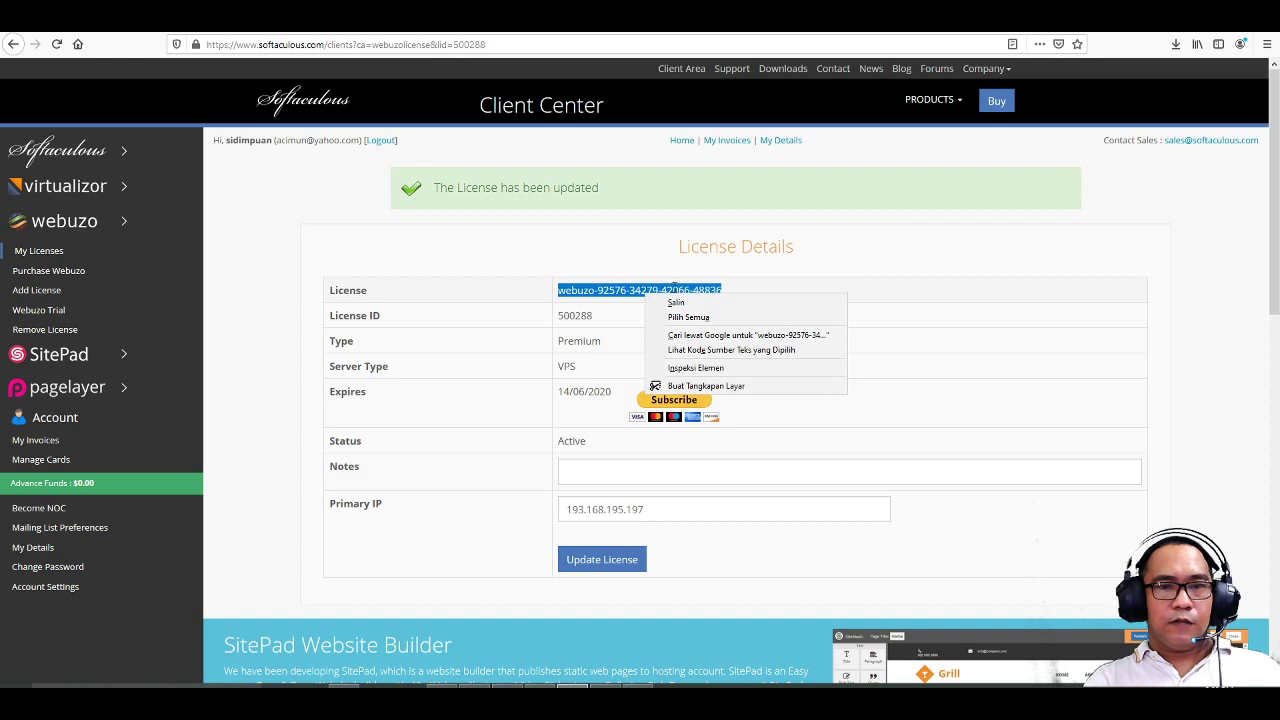
left_click(689, 302)
left_click(810, 303)
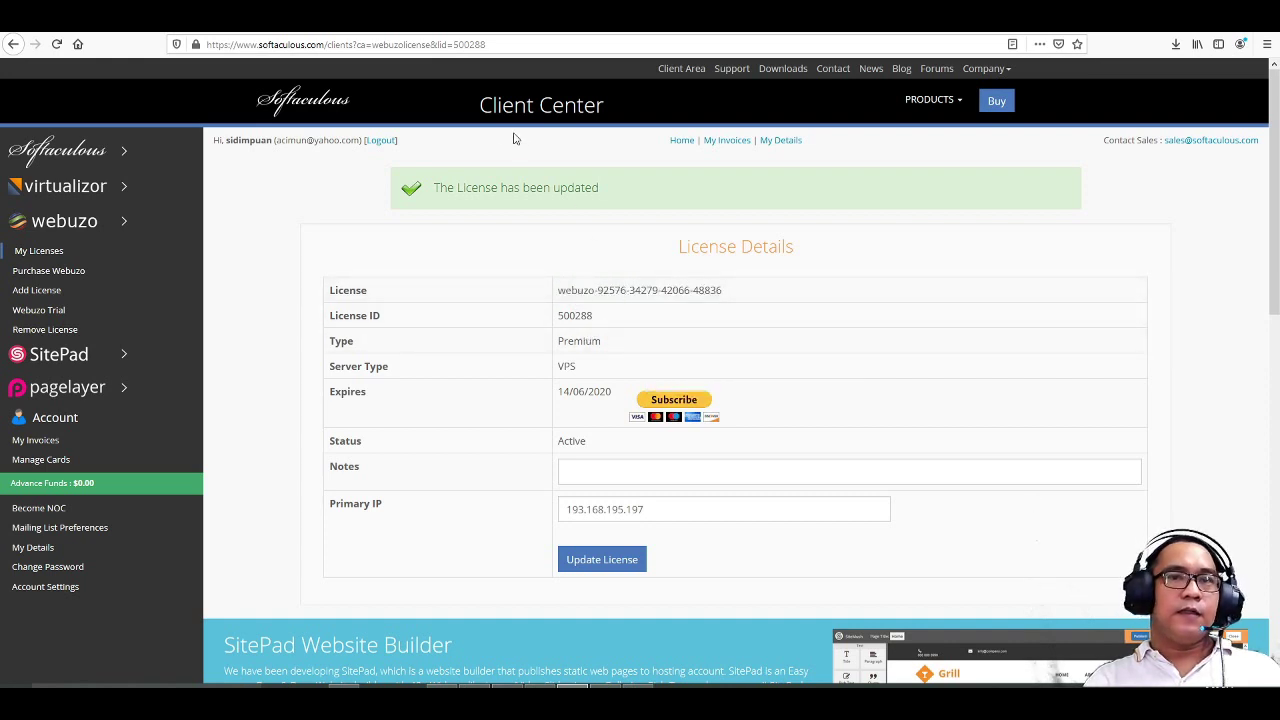
left_click(367, 22)
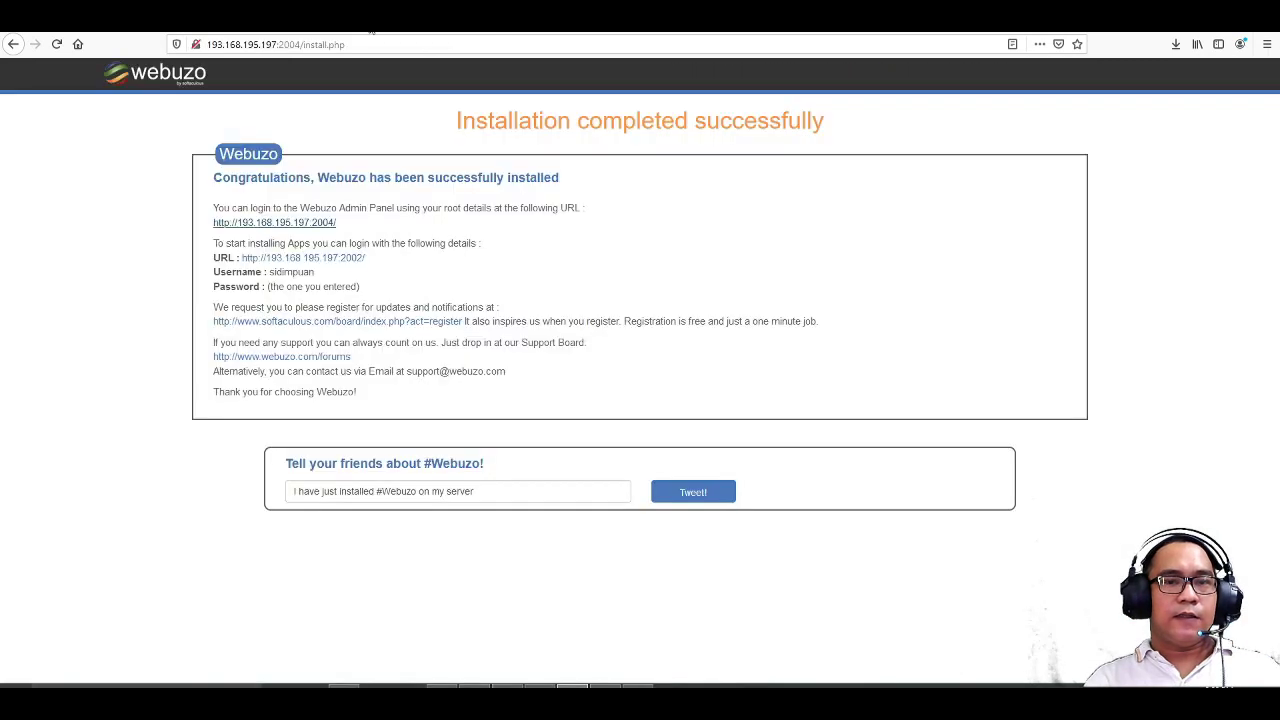
- Activate Webuzo with the pasted premium licence key, trimmed of its leading space, and the account email
key("ctrl+Tab")
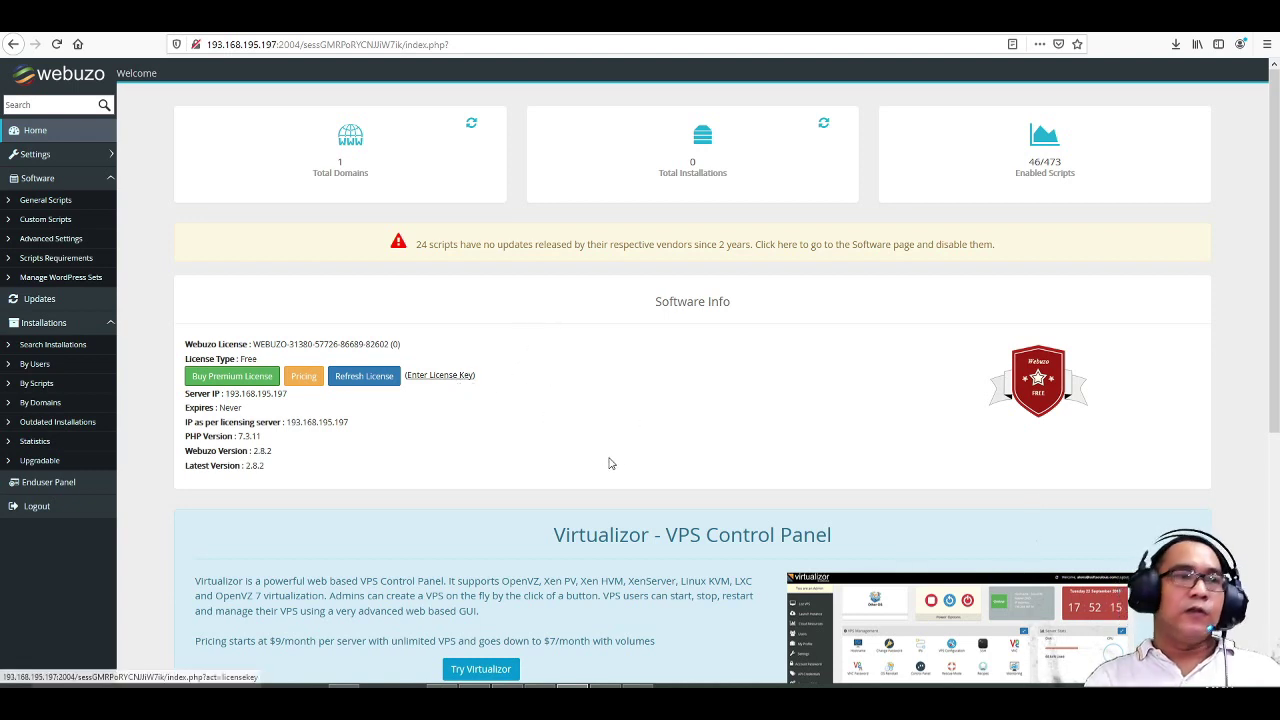
left_click(453, 377)
left_click(712, 162)
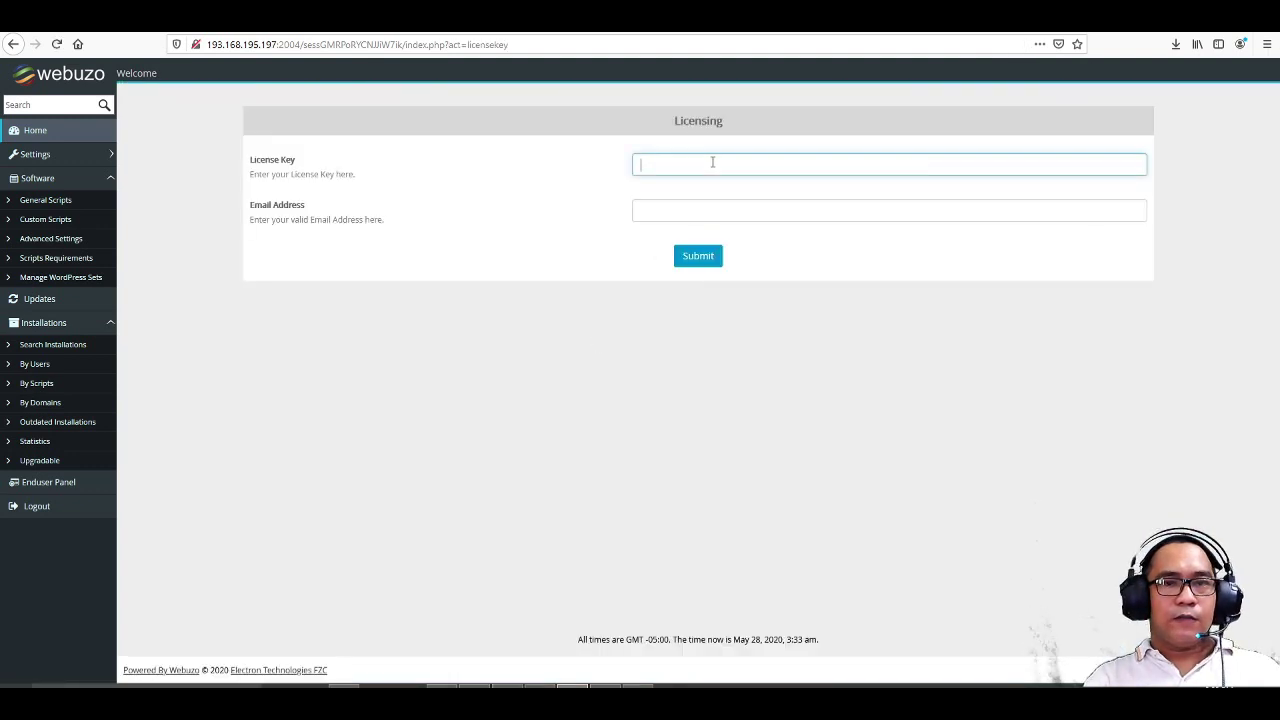
right_click(712, 162)
left_click(745, 204)
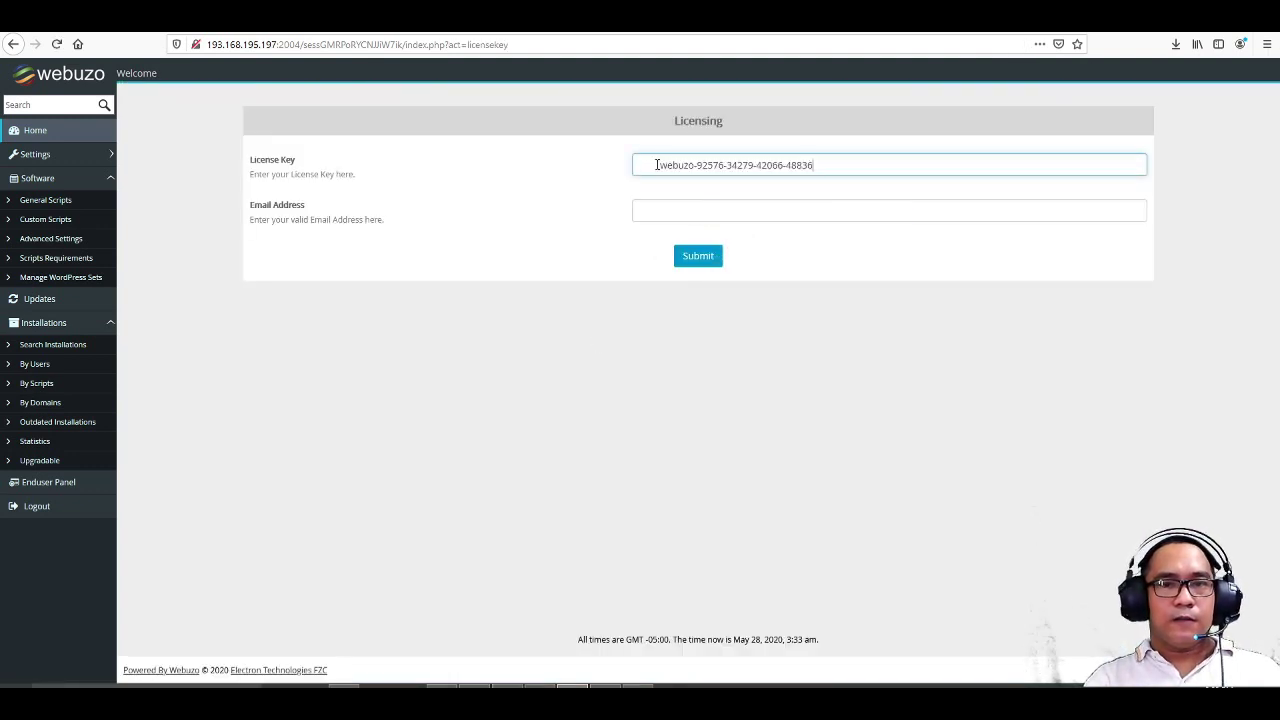
left_click_drag(659, 165, 571, 170)
key("BackSpace")
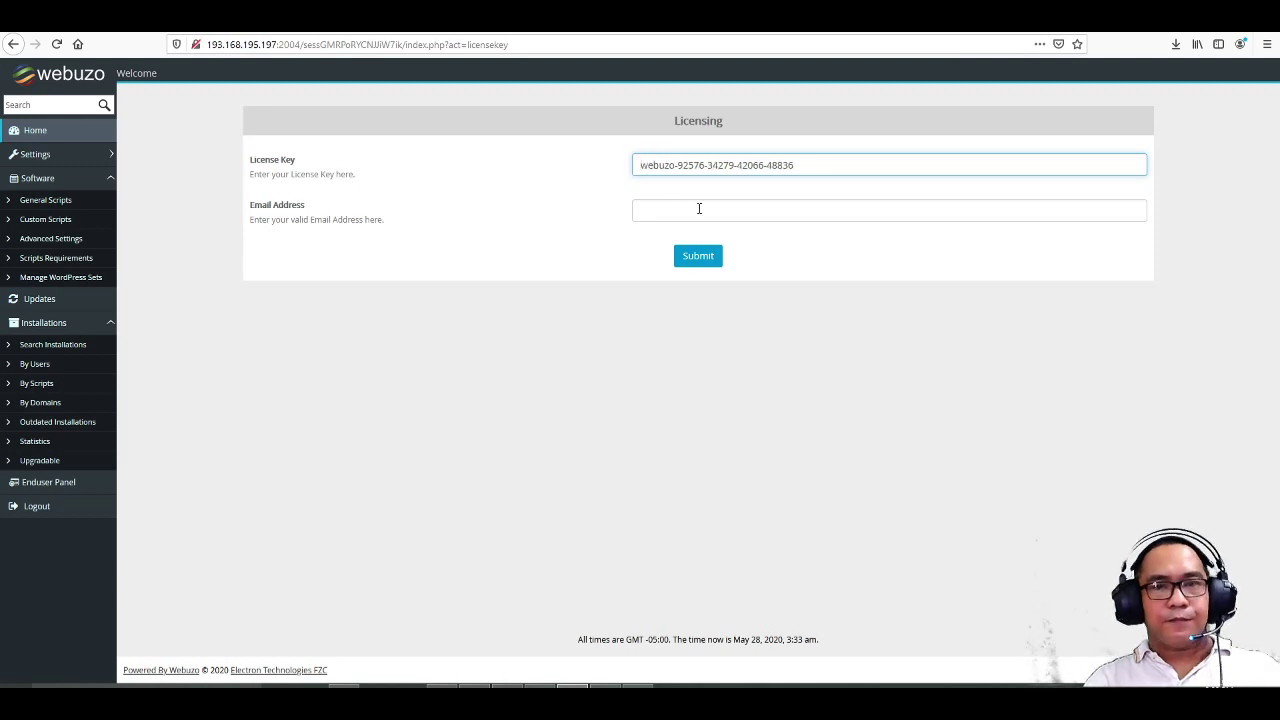
left_click(692, 215)
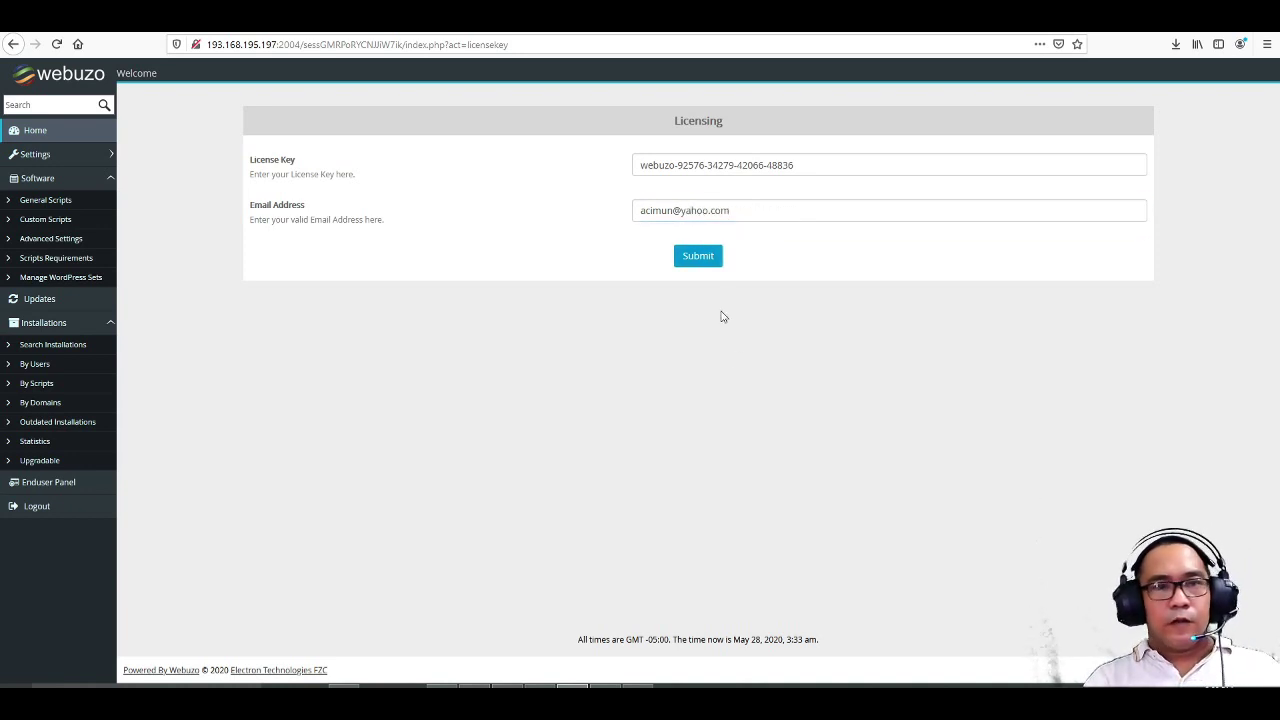
left_click(700, 258)
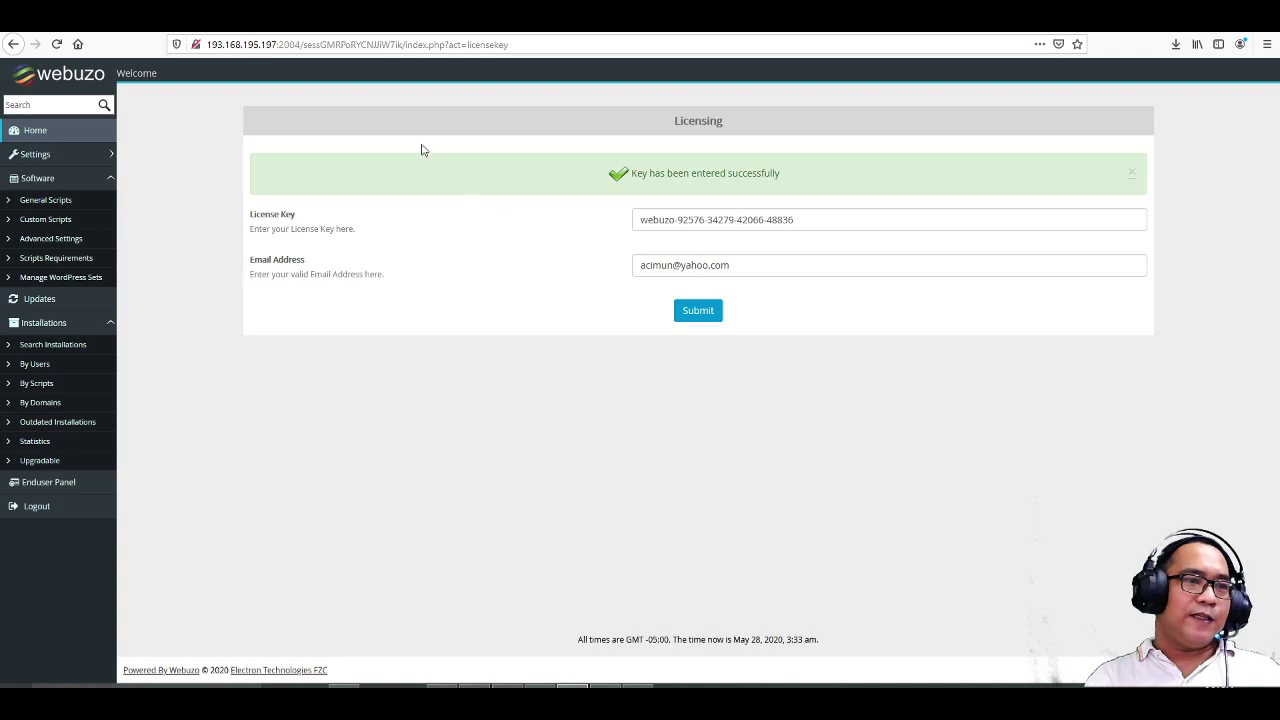
left_click(30, 134)
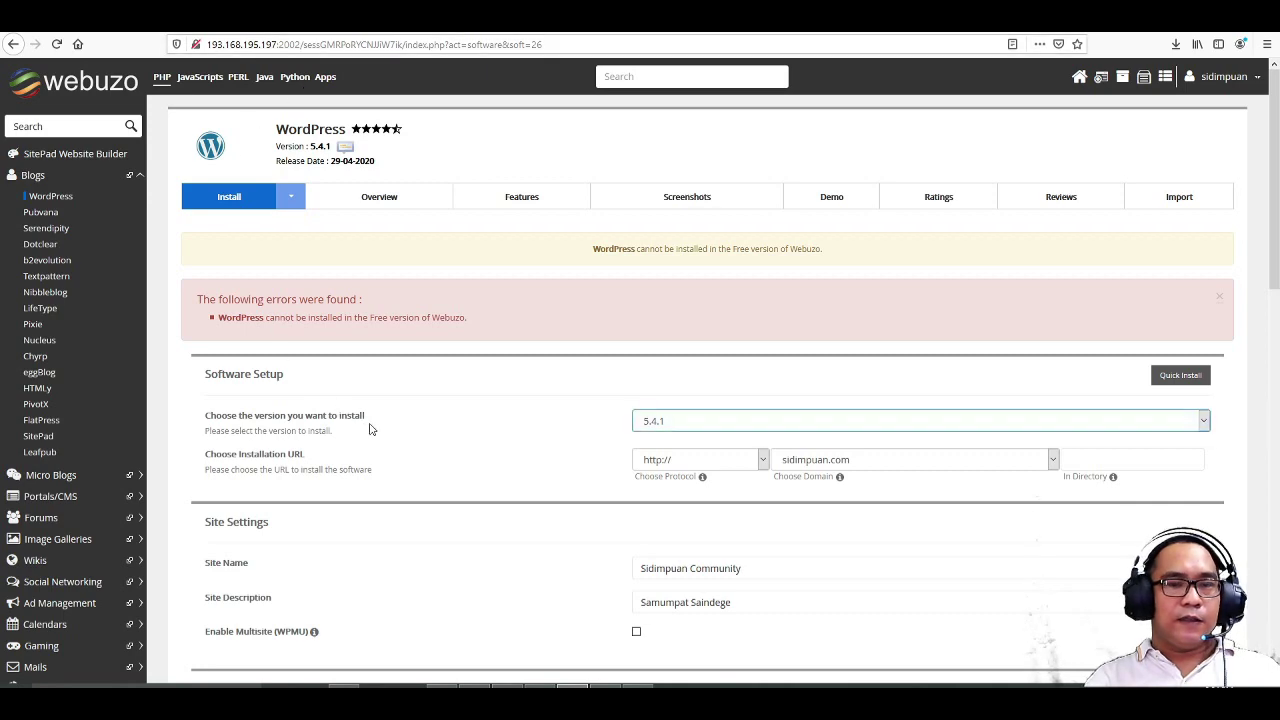
- Open the WordPress install form and clear the 'wp' directory to install at the domain root
scroll(505, 397, "down", 2)
scroll(505, 397, "down", 6)
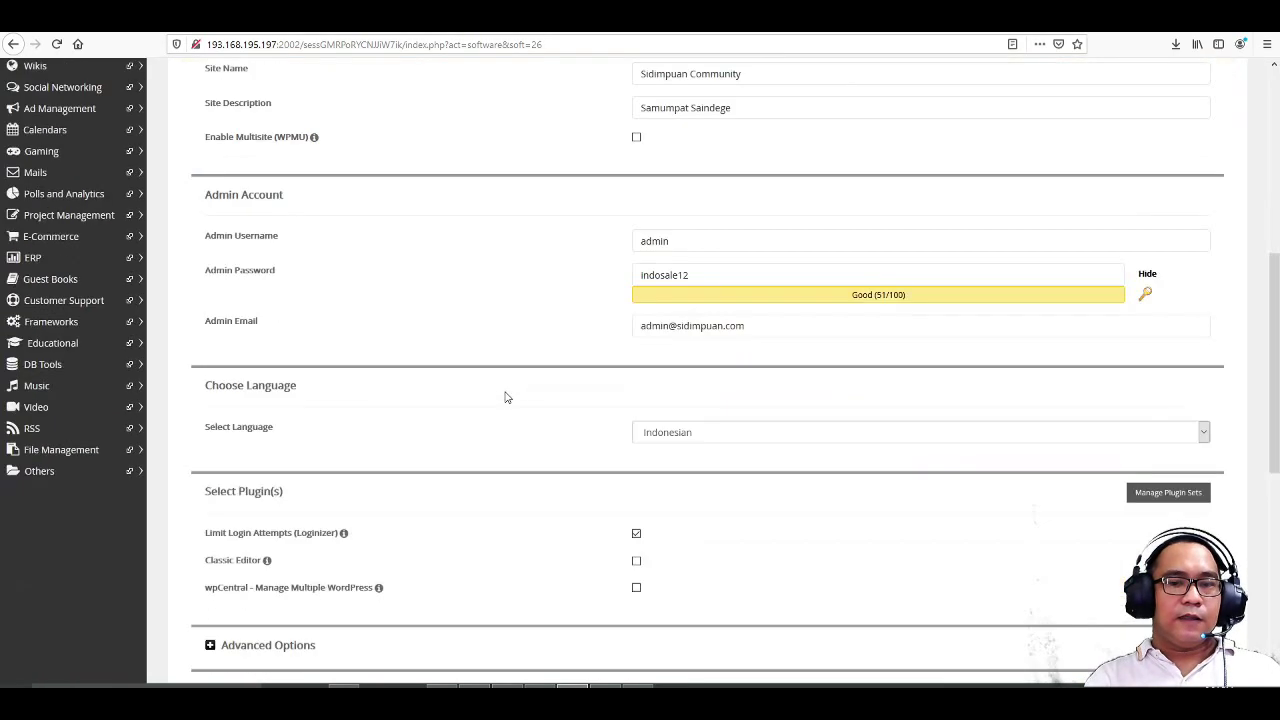
scroll(505, 397, "up", 7)
scroll(505, 397, "up", 1)
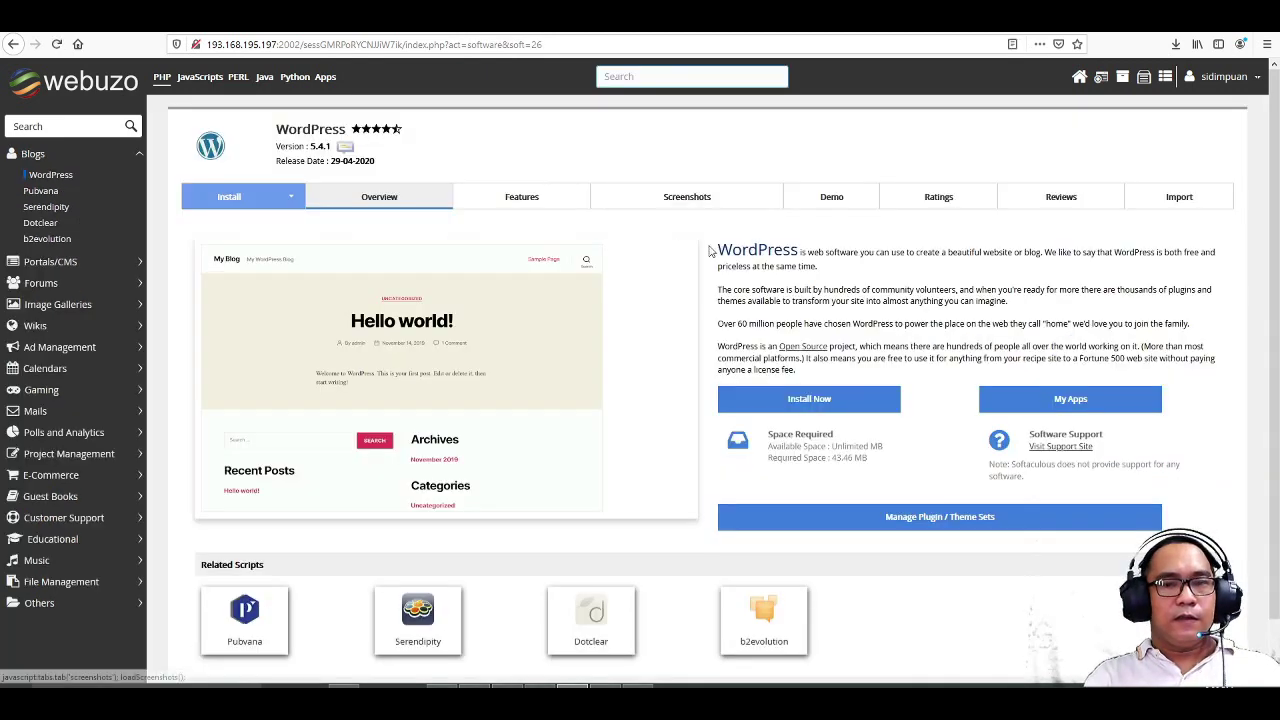
left_click(838, 405)
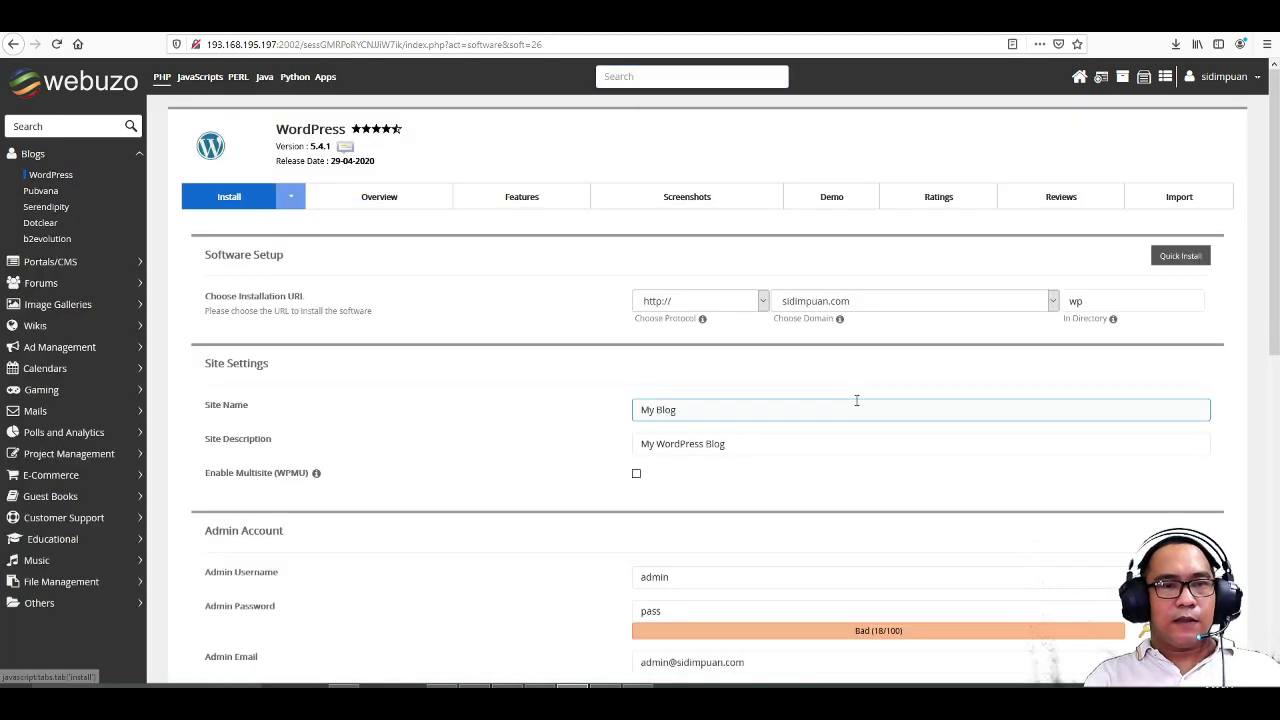
left_click(1100, 303)
left_click_drag(1100, 303, 1020, 314)
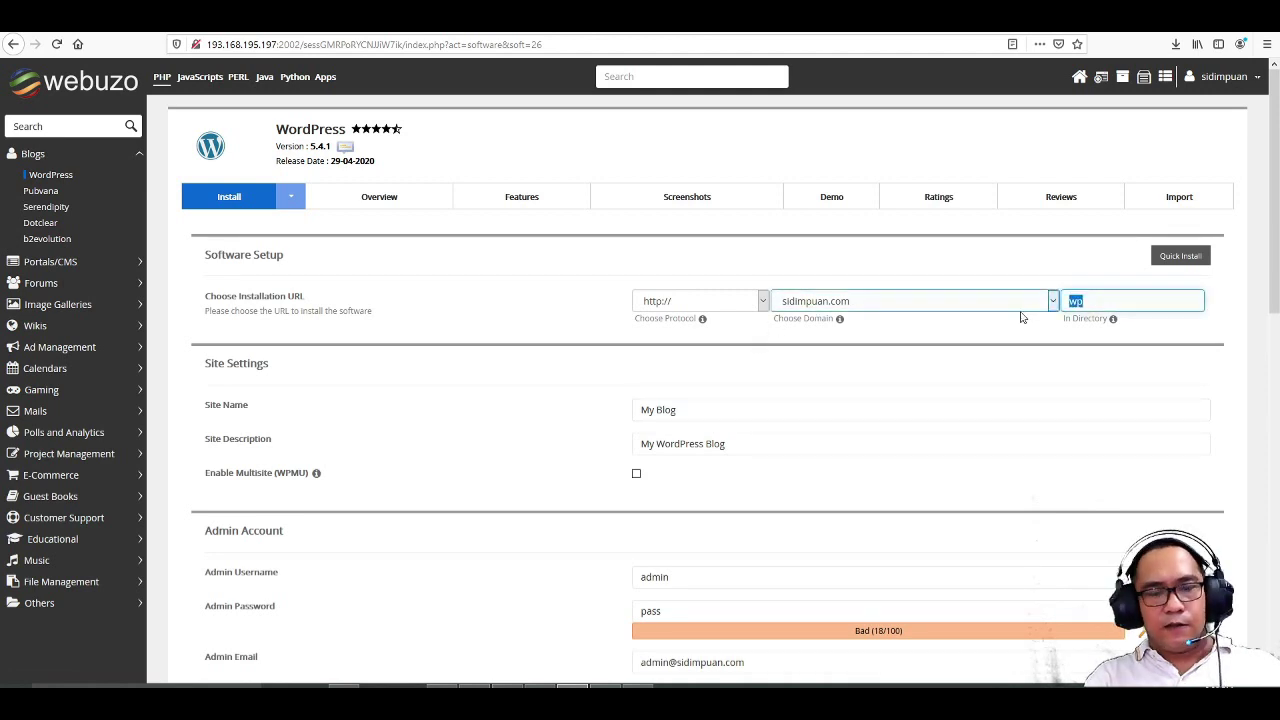
key("BackSpace")
- Name the site 'Sidimpuan Community', describe it 'Samumpat Saindege', and set a new admin password
left_click_drag(735, 412, 558, 418)
type("S")
left_click(700, 428)
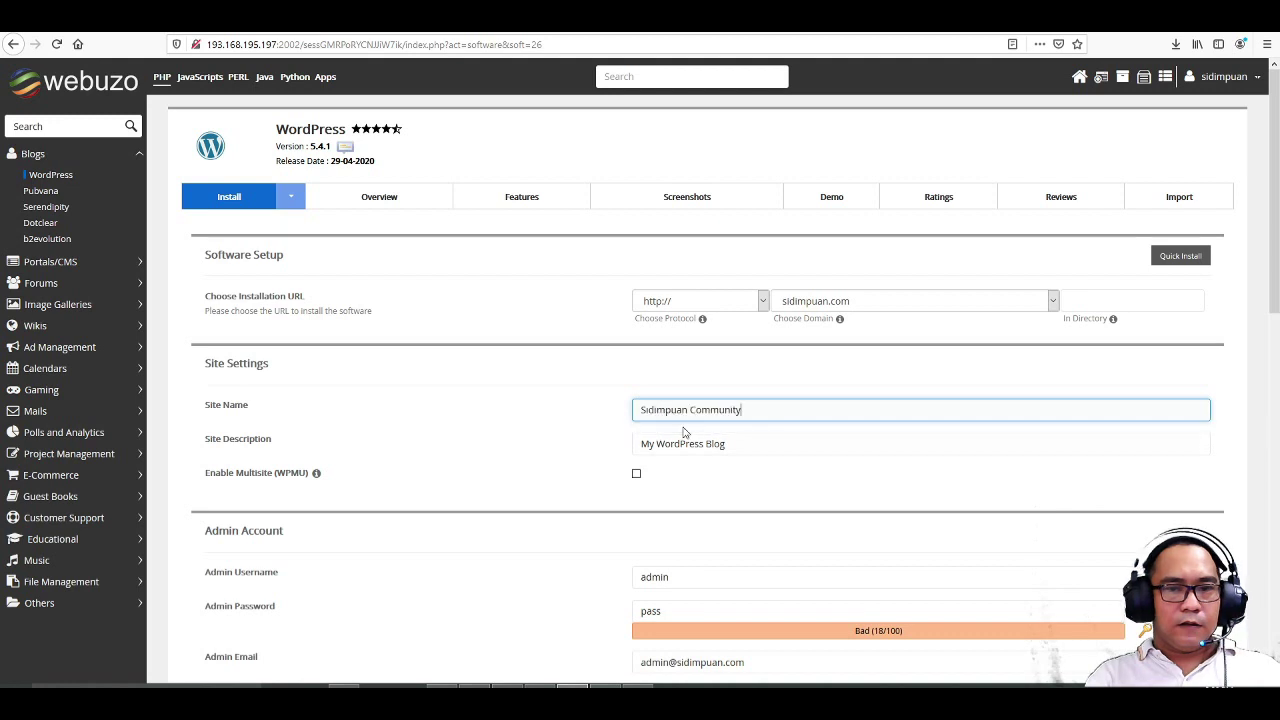
left_click_drag(749, 446, 514, 446)
type("S")
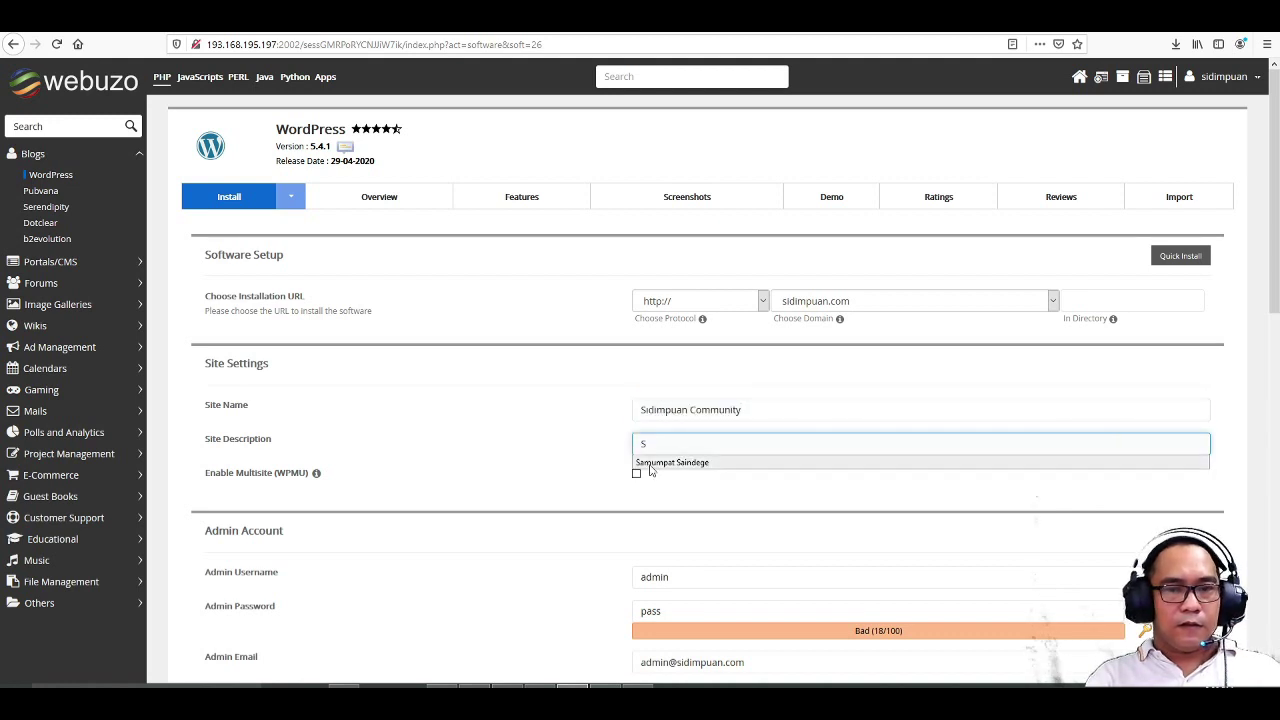
left_click(652, 466)
scroll(700, 480, "down", 3)
left_click_drag(699, 477, 554, 480)
type("admi")
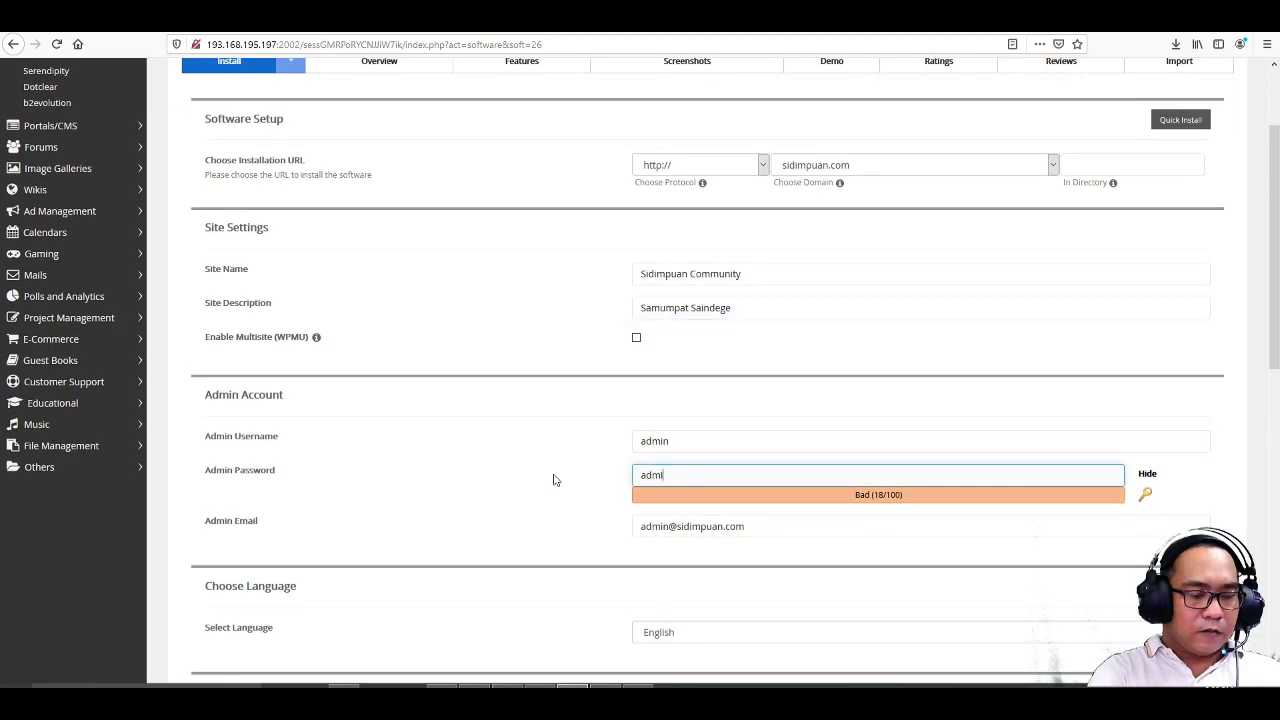
type("n1234")
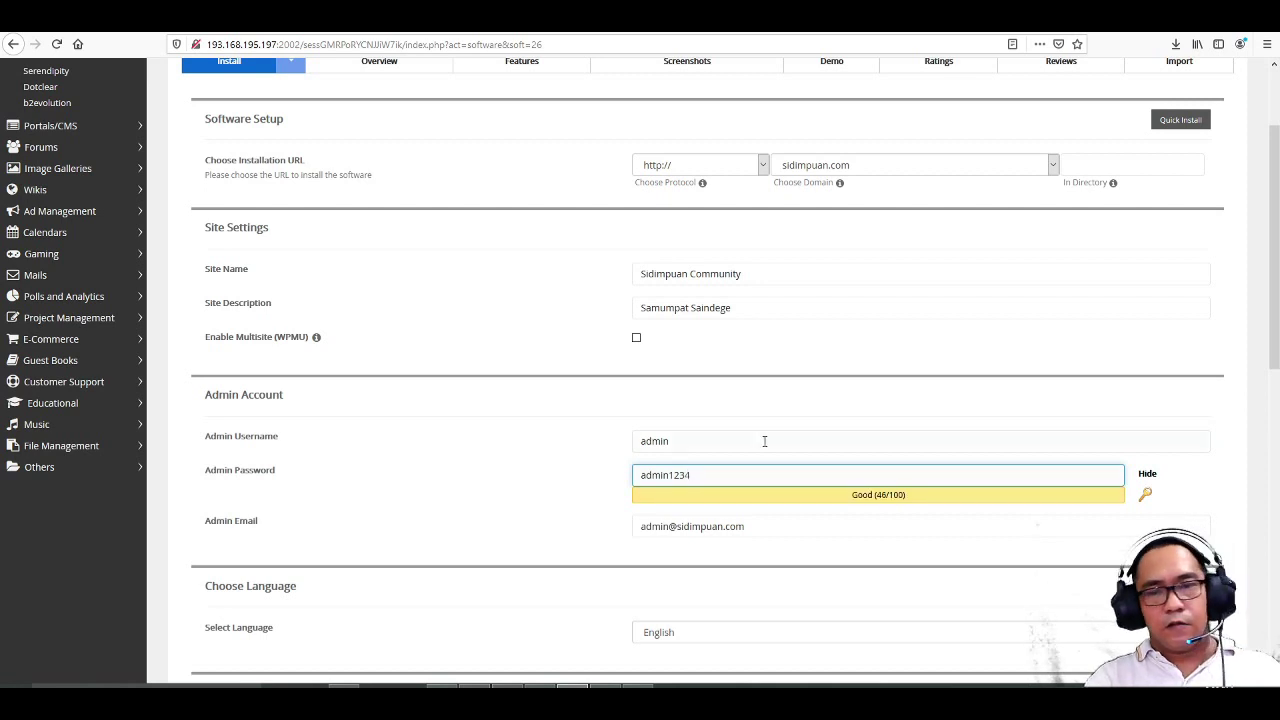
left_click(809, 407)
- Set the site language to Indonesian and enable the Limit Login Attempts plugin
scroll(590, 433, "down", 2)
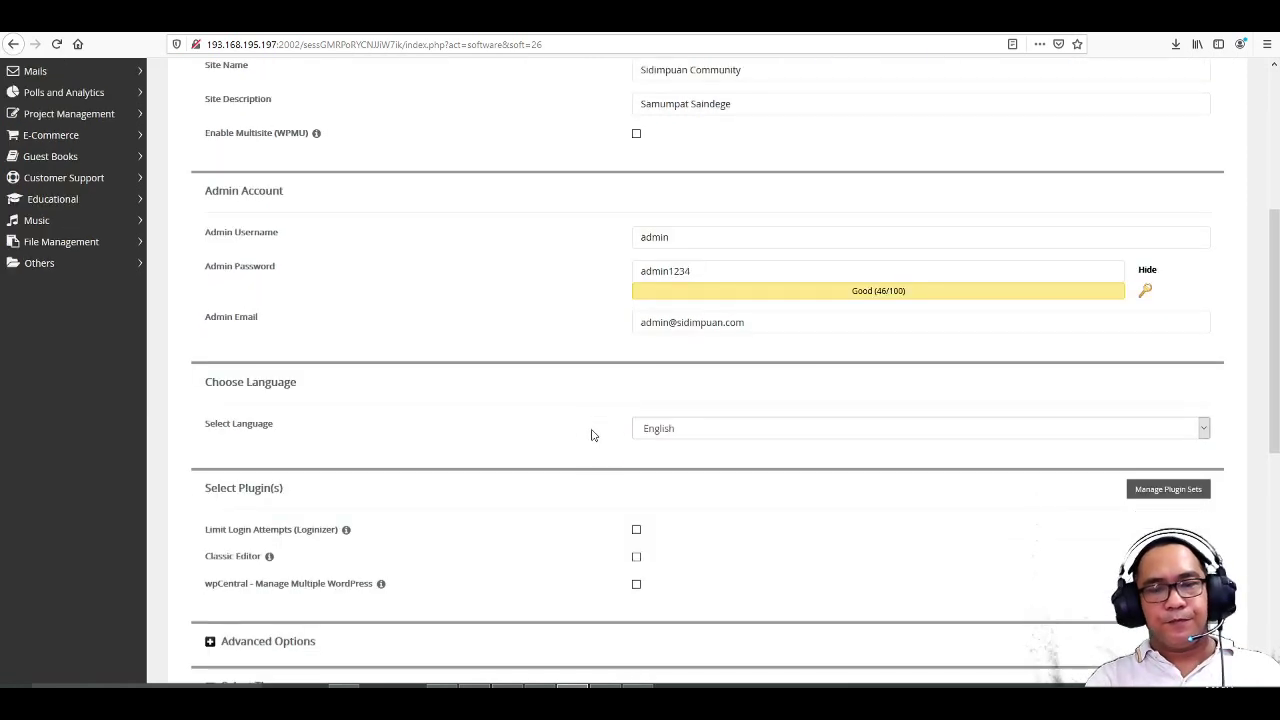
left_click(690, 431)
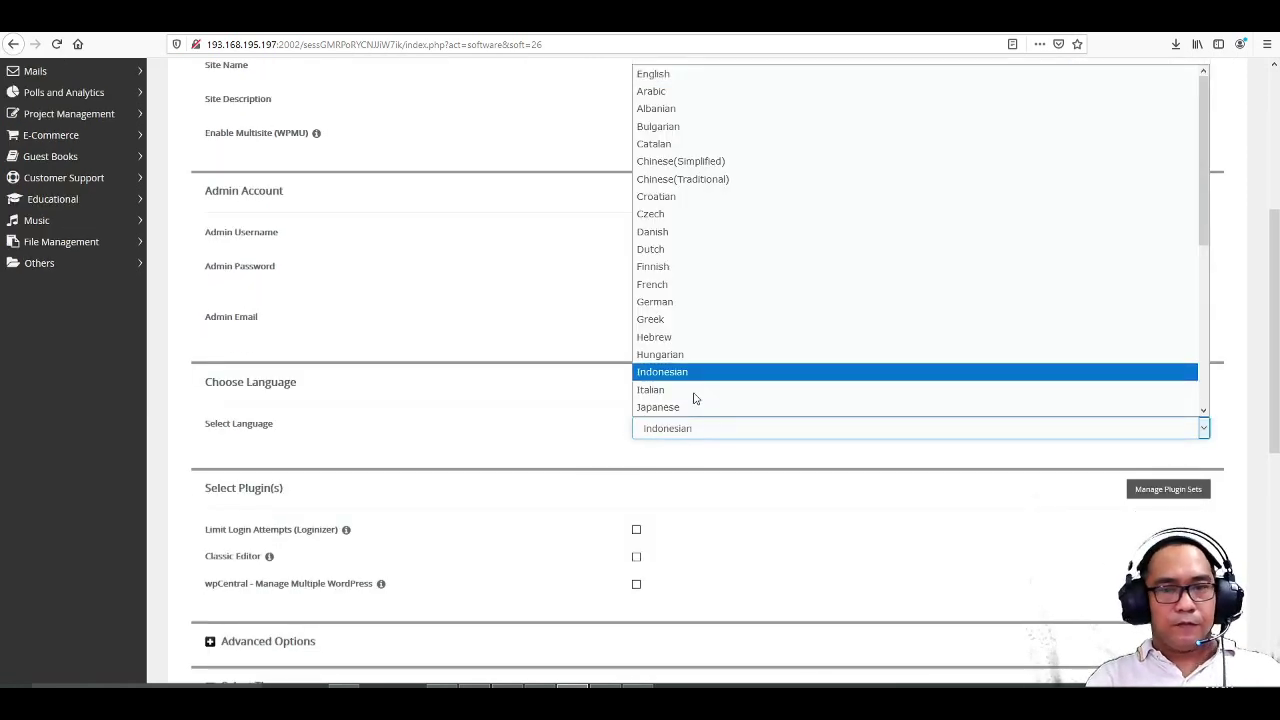
left_click(664, 371)
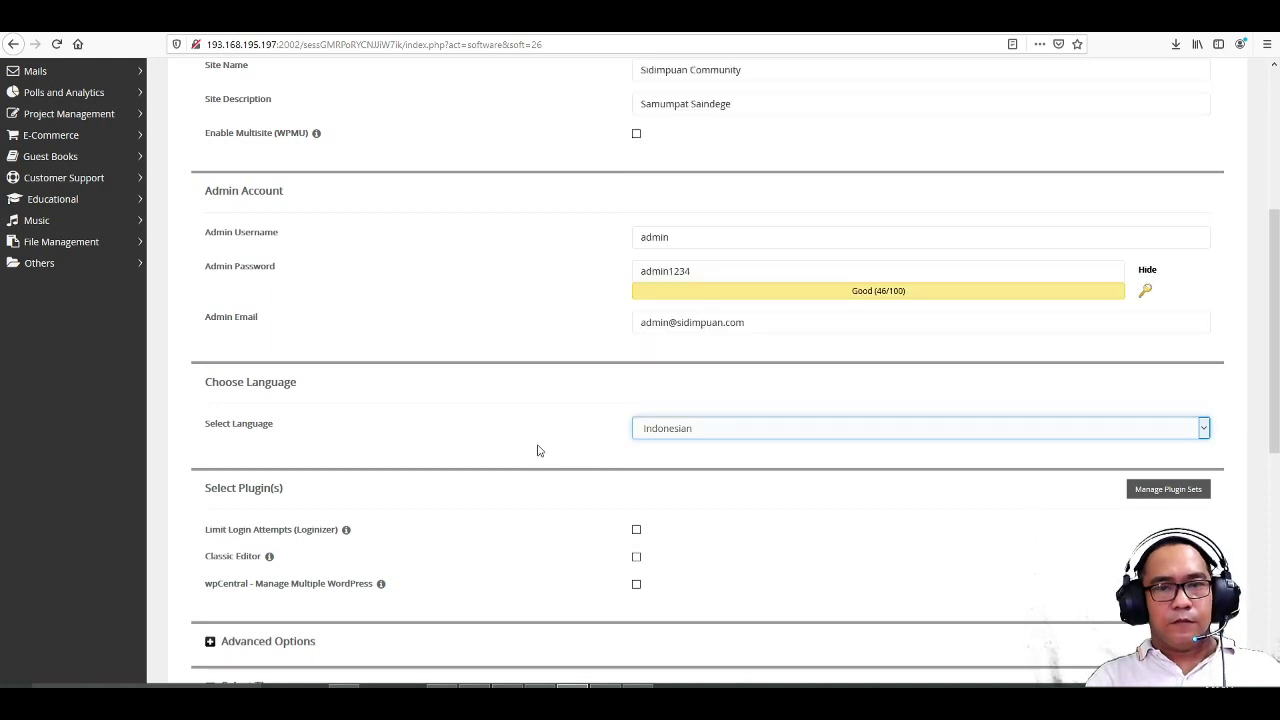
scroll(537, 450, "down", 2)
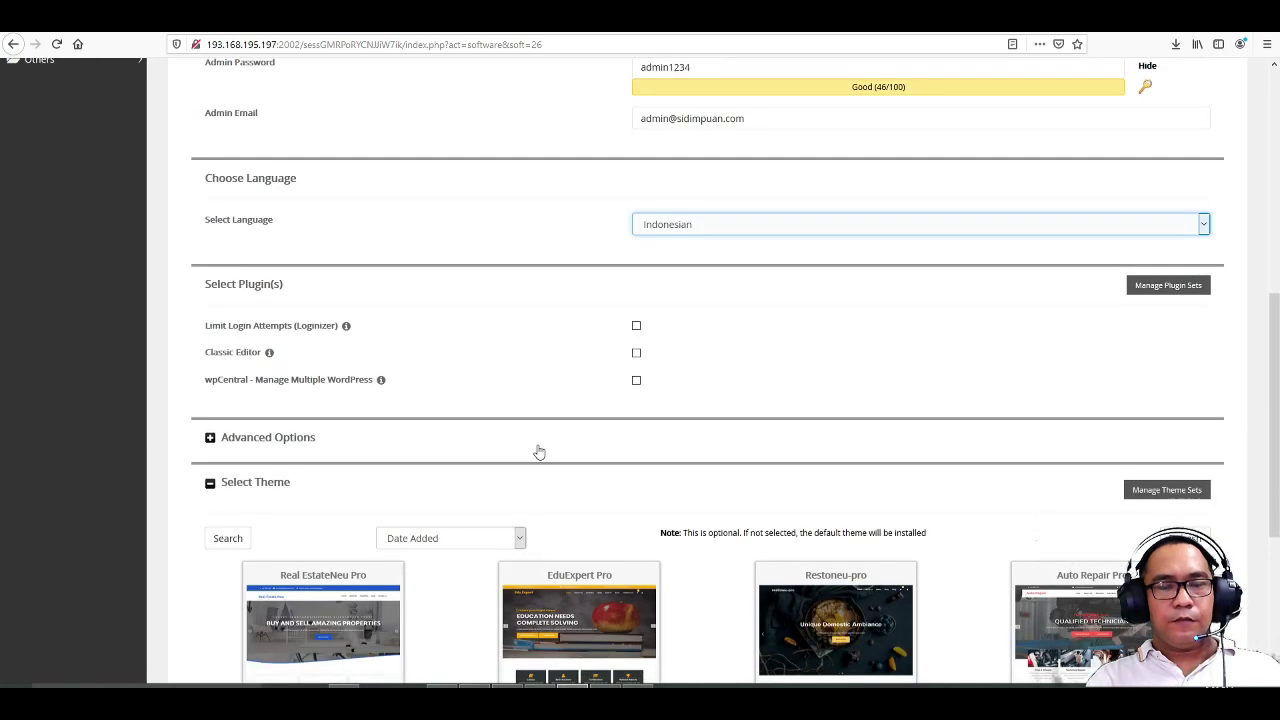
left_click(637, 327)
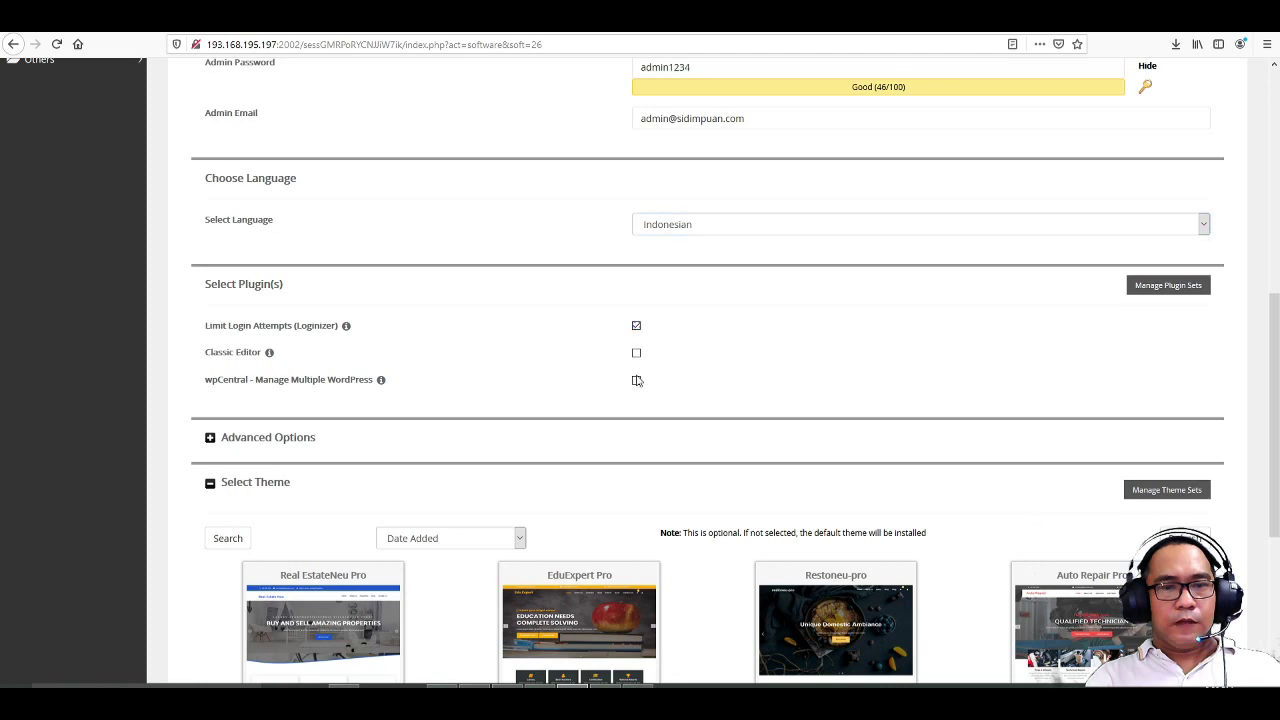
- Set monthly automated backups to a local folder with rotation 2, then install WordPress
left_click(211, 441)
scroll(617, 509, "down", 3)
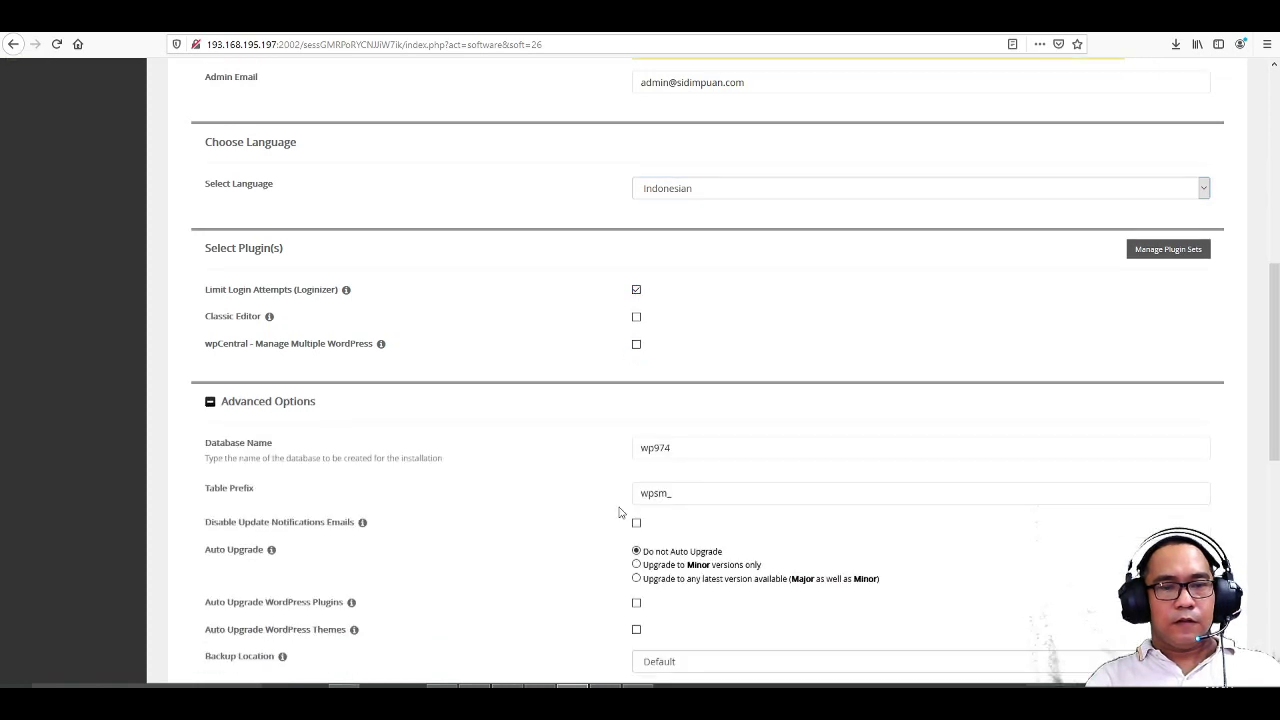
scroll(697, 558, "down", 3)
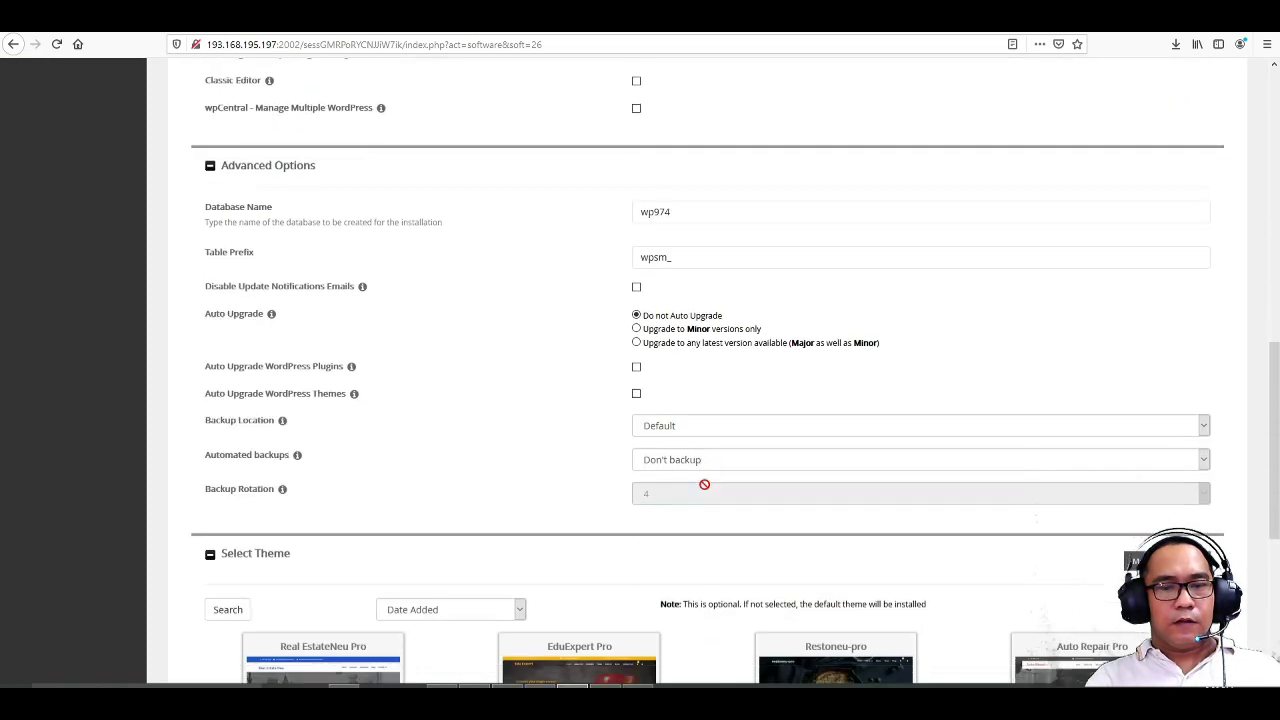
left_click(700, 426)
left_click(695, 467)
left_click(694, 459)
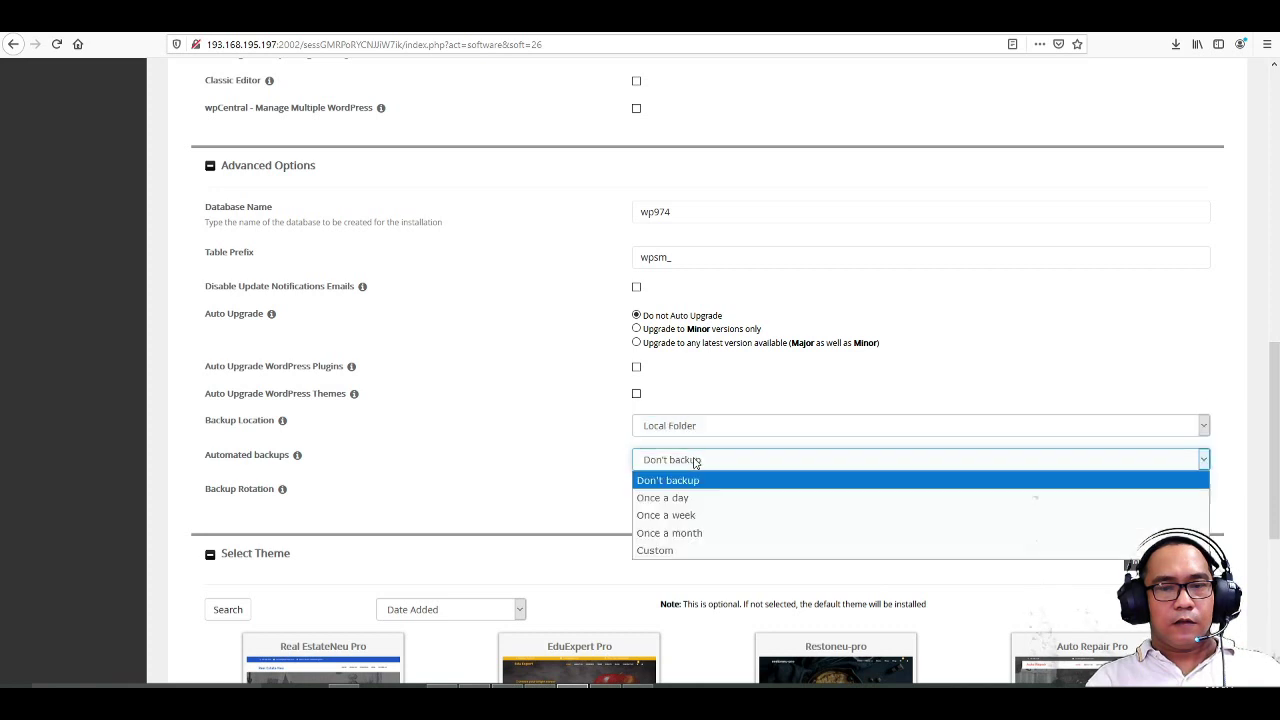
left_click(694, 533)
left_click(692, 497)
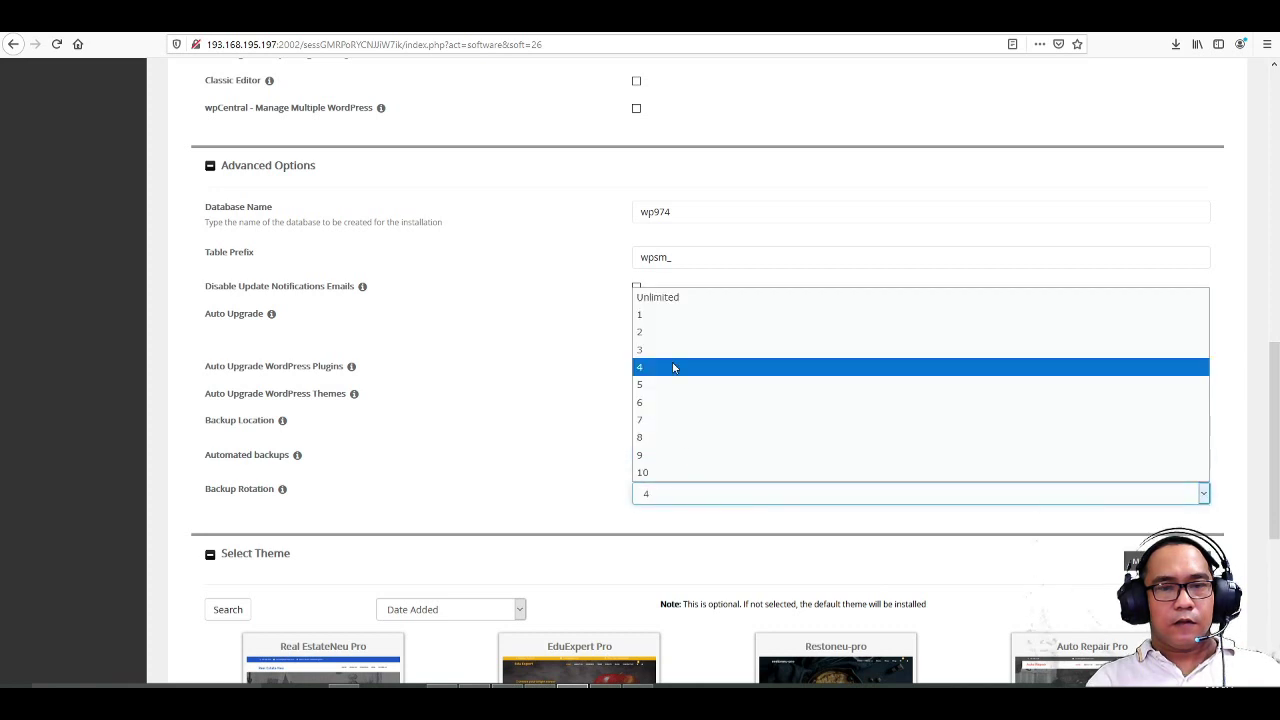
left_click(674, 333)
scroll(570, 440, "down", 3)
scroll(575, 470, "down", 6)
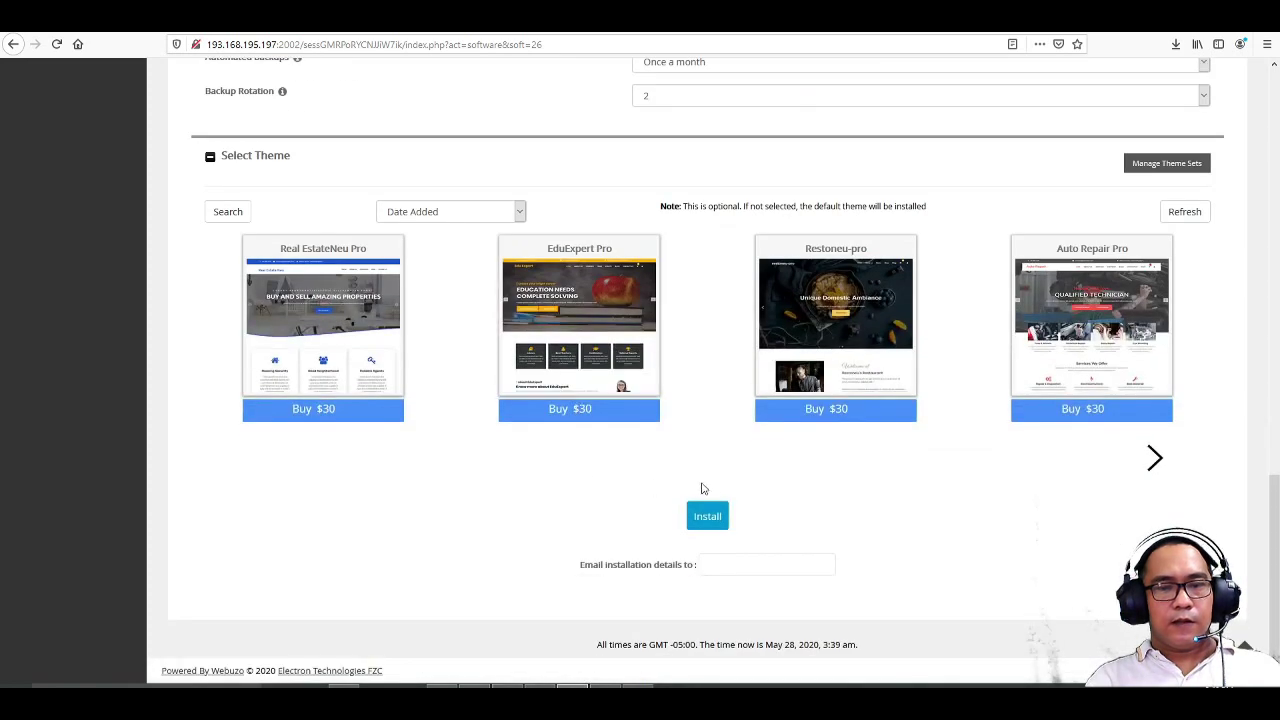
left_click(707, 515)
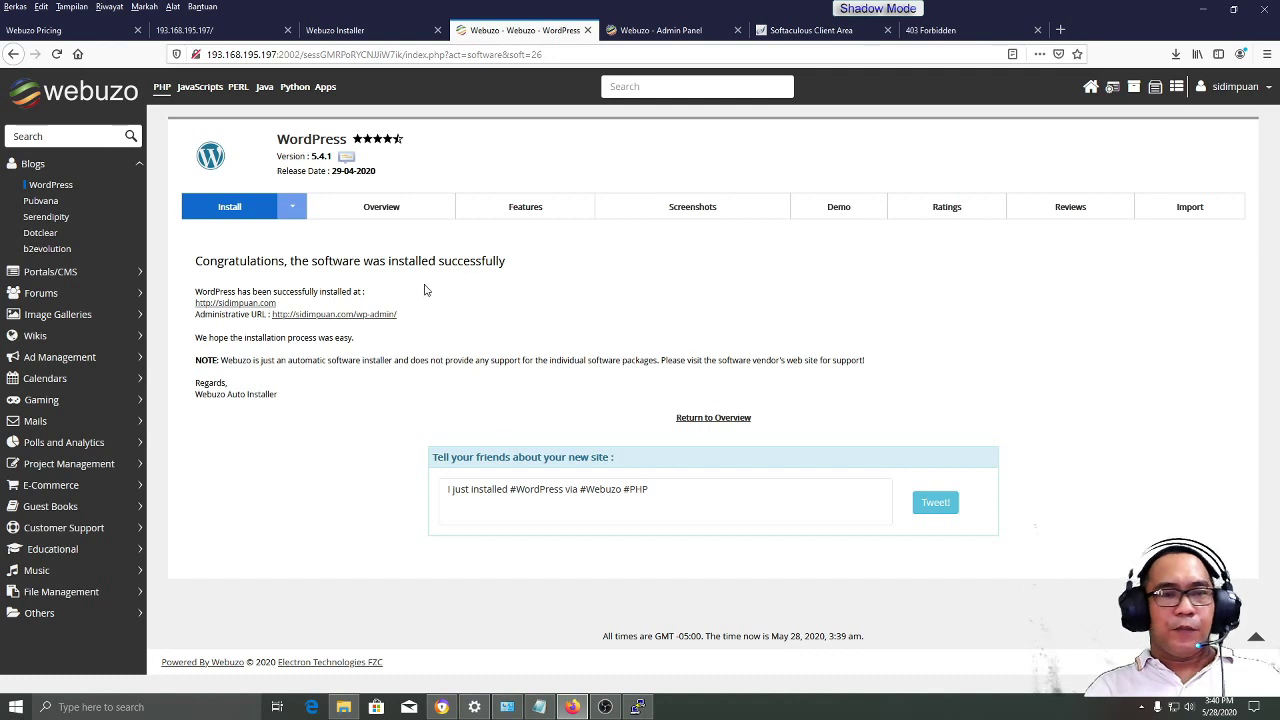
- Open sidimpuan.com in a new tab, see its 403 Forbidden page, and return to Webuzo
right_click(258, 308)
left_click(301, 316)
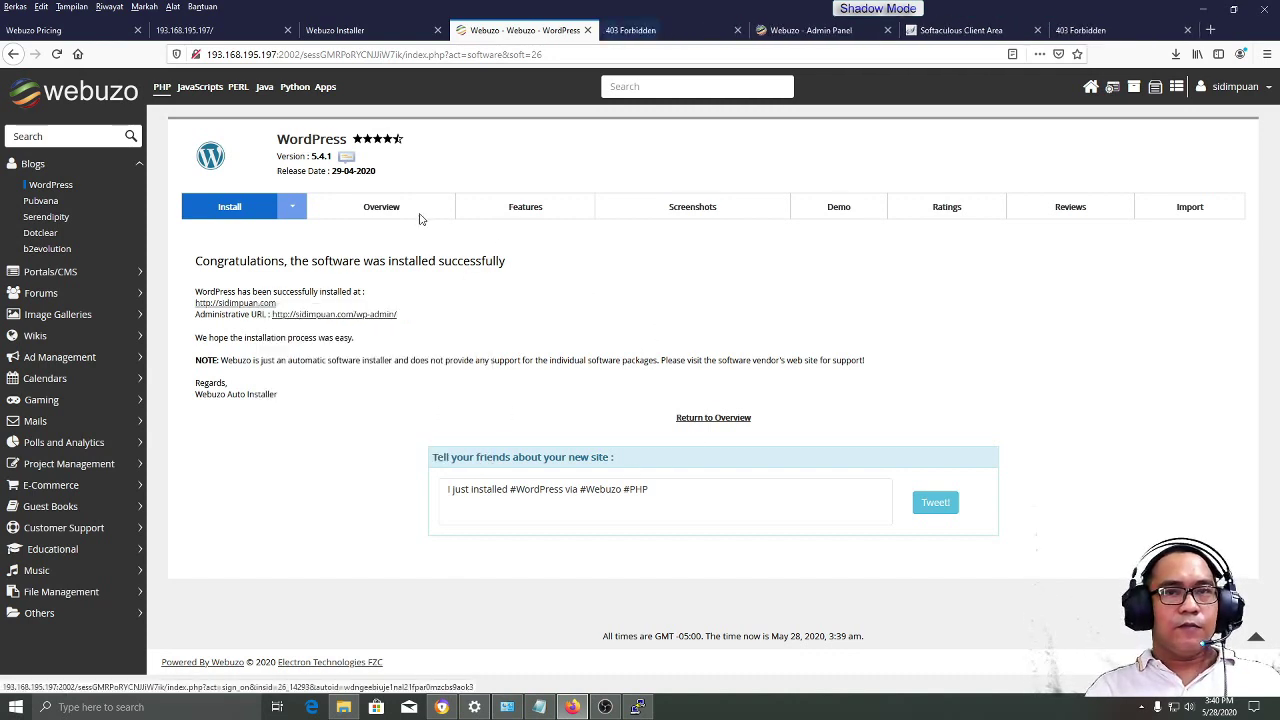
left_click(654, 33)
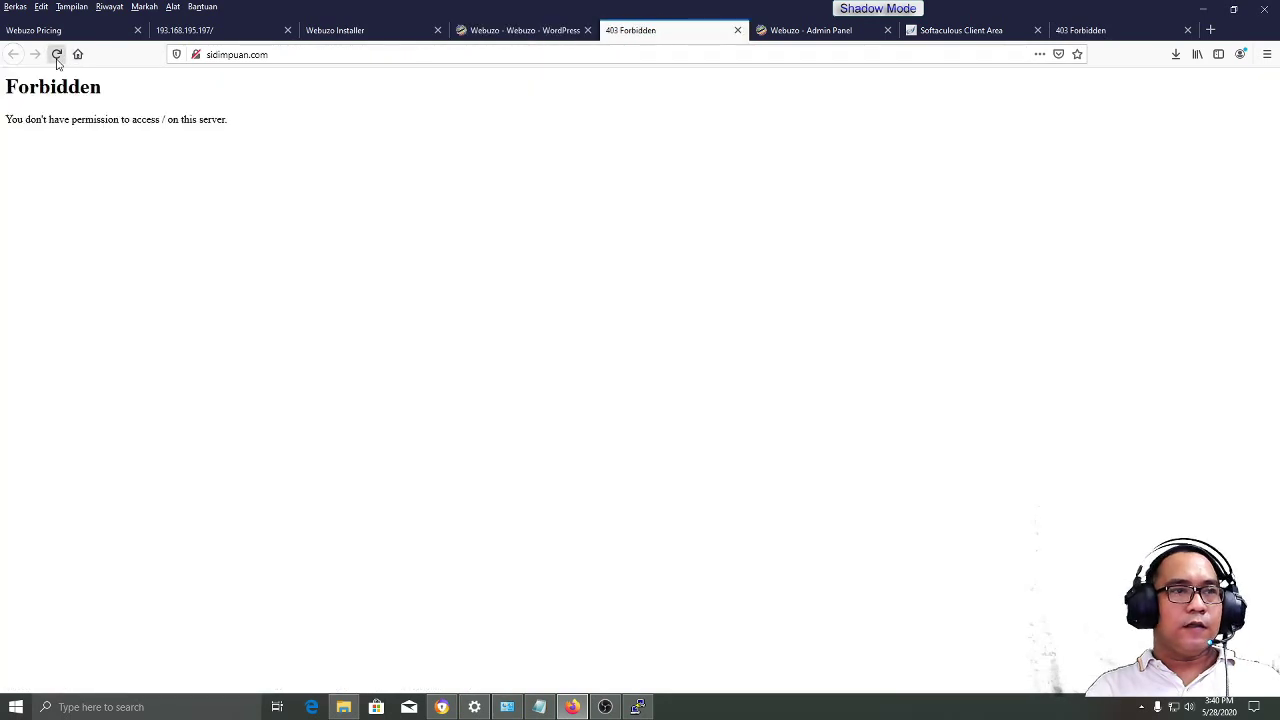
key("F11")
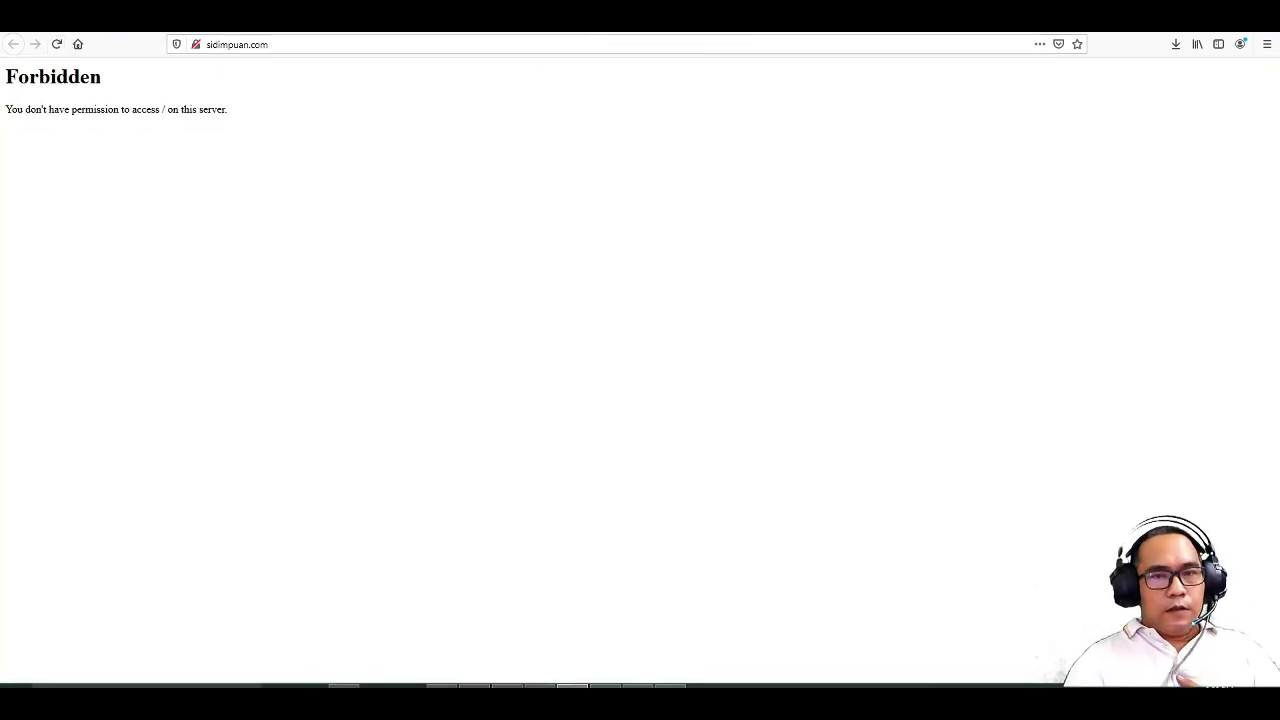
key("ctrl+shift+Tab")
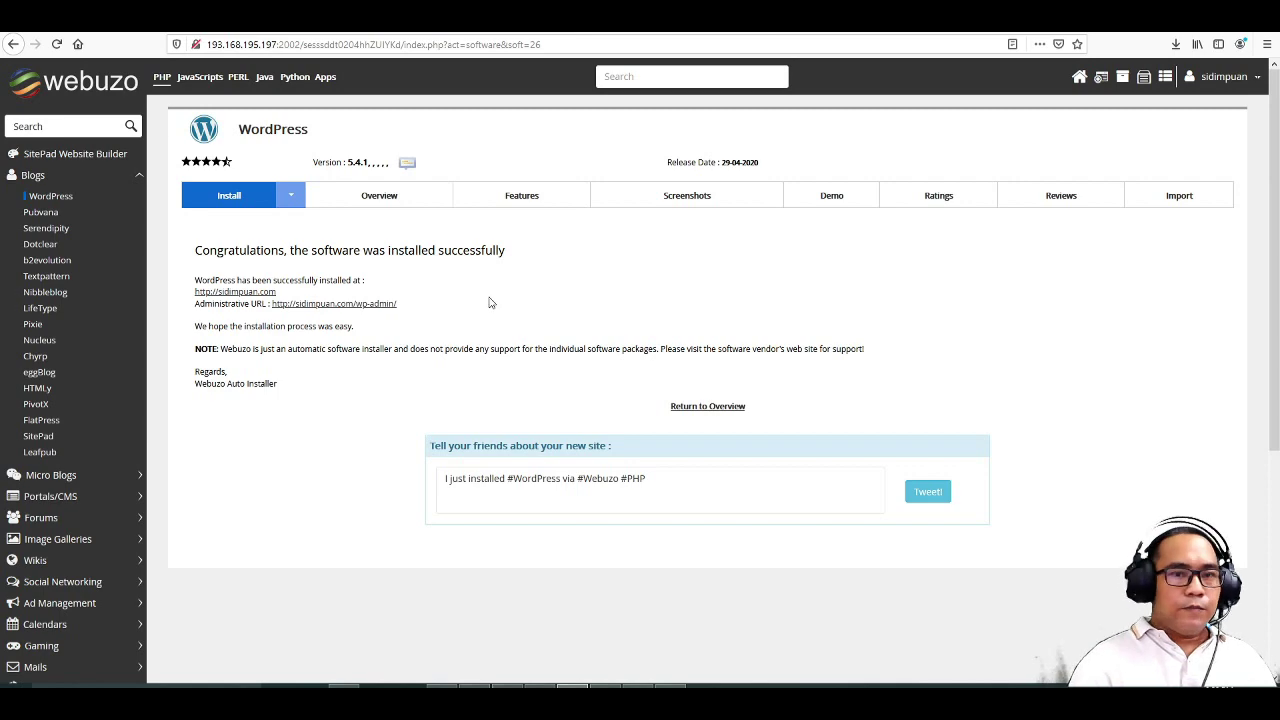
scroll(489, 303, "down", 5)
scroll(489, 300, "up", 5)
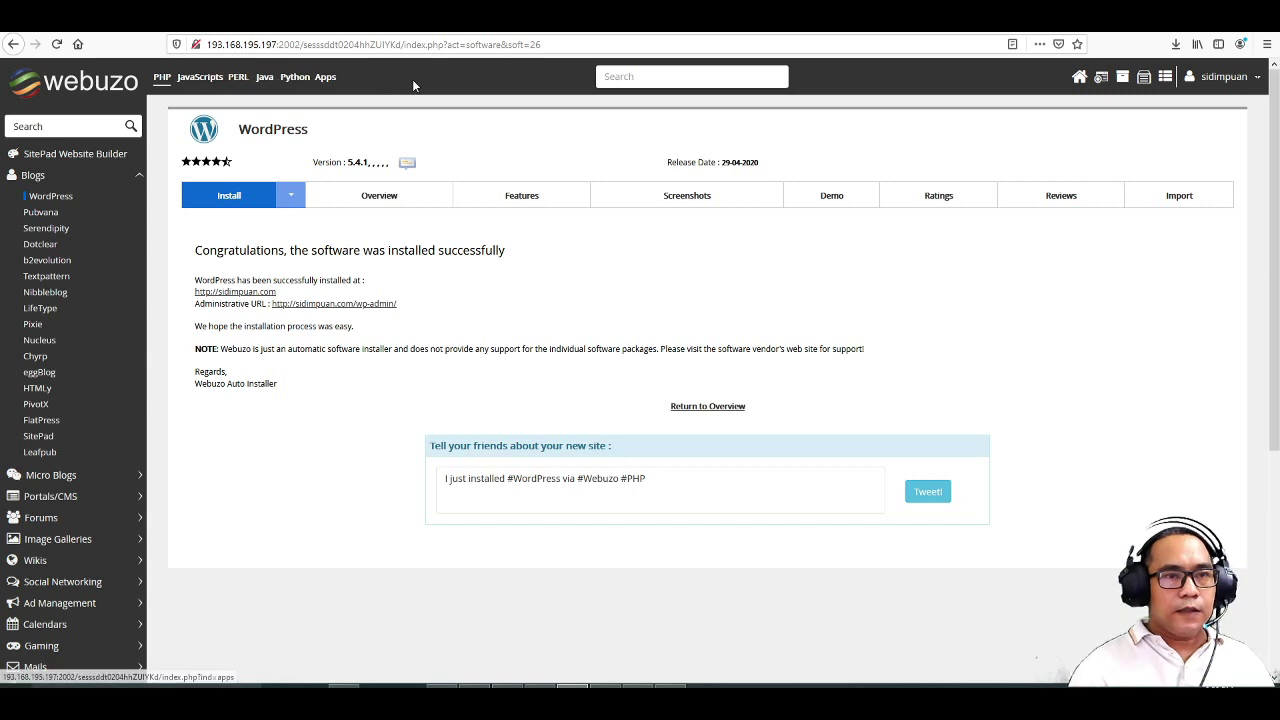
- Remove Apache from Webuzo's Apps web servers, confirm, and reinstall Apache 2.2.34
left_click(325, 77)
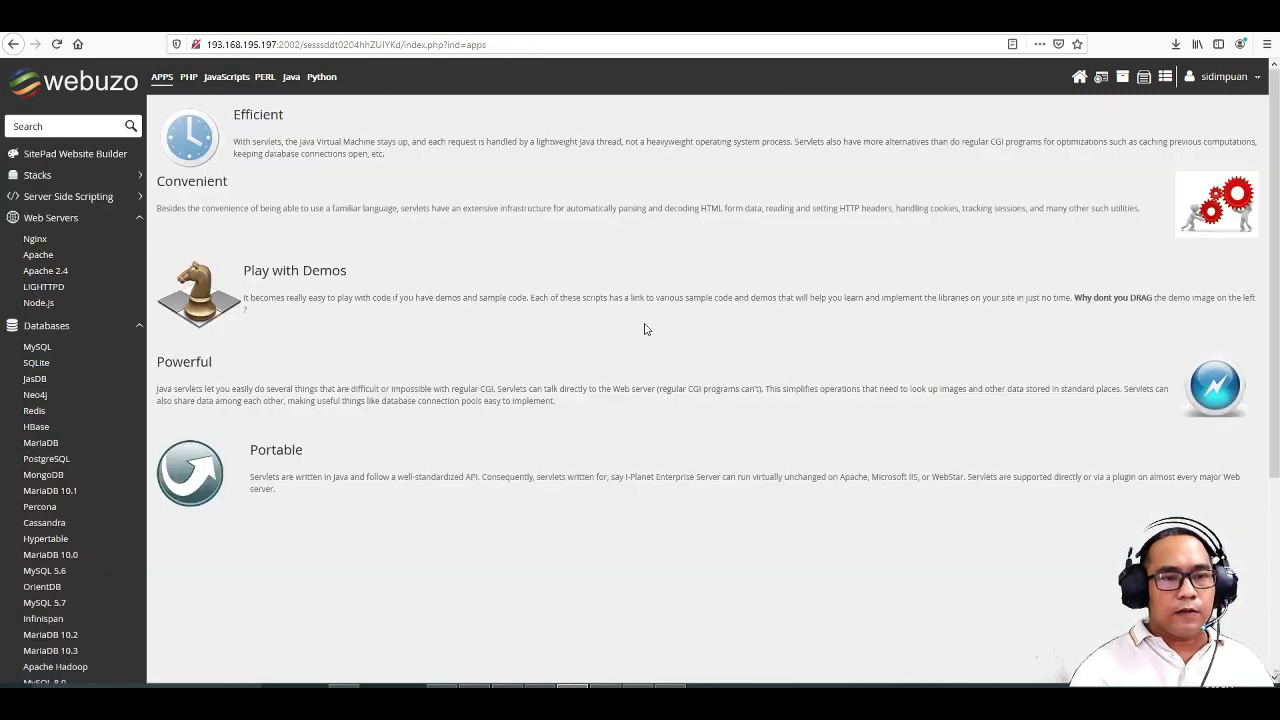
left_click(50, 271)
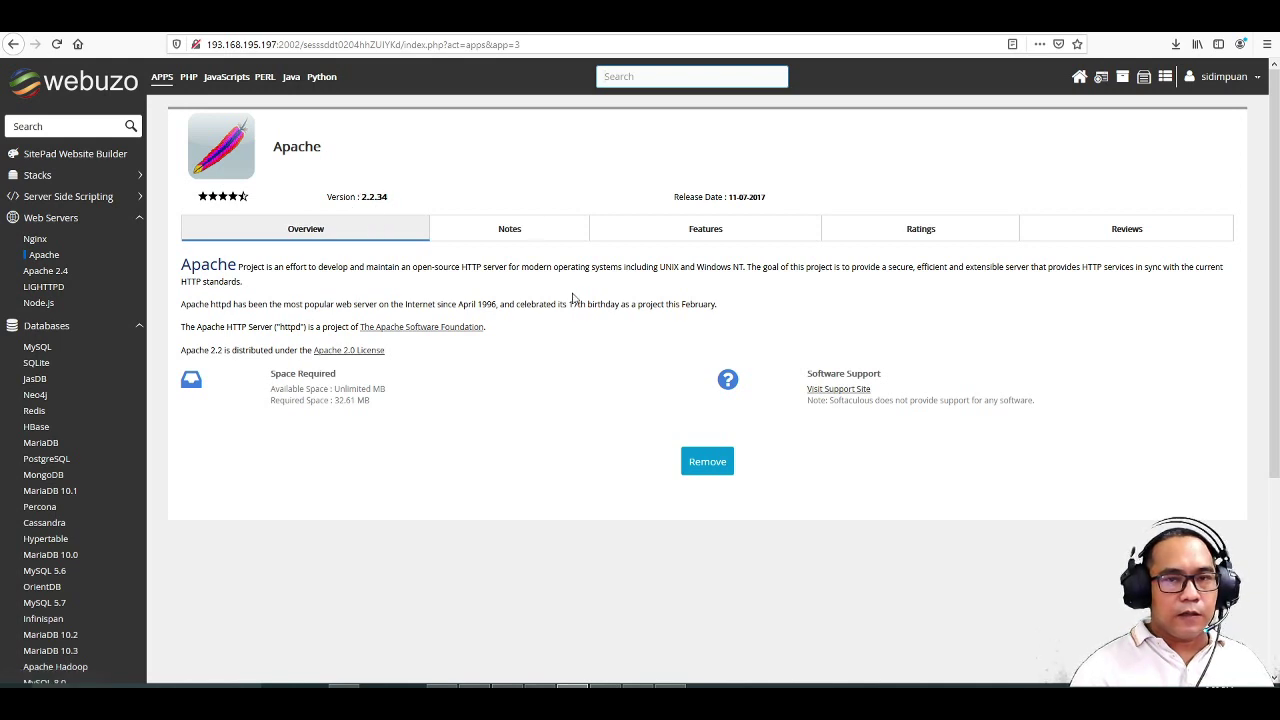
left_click(706, 468)
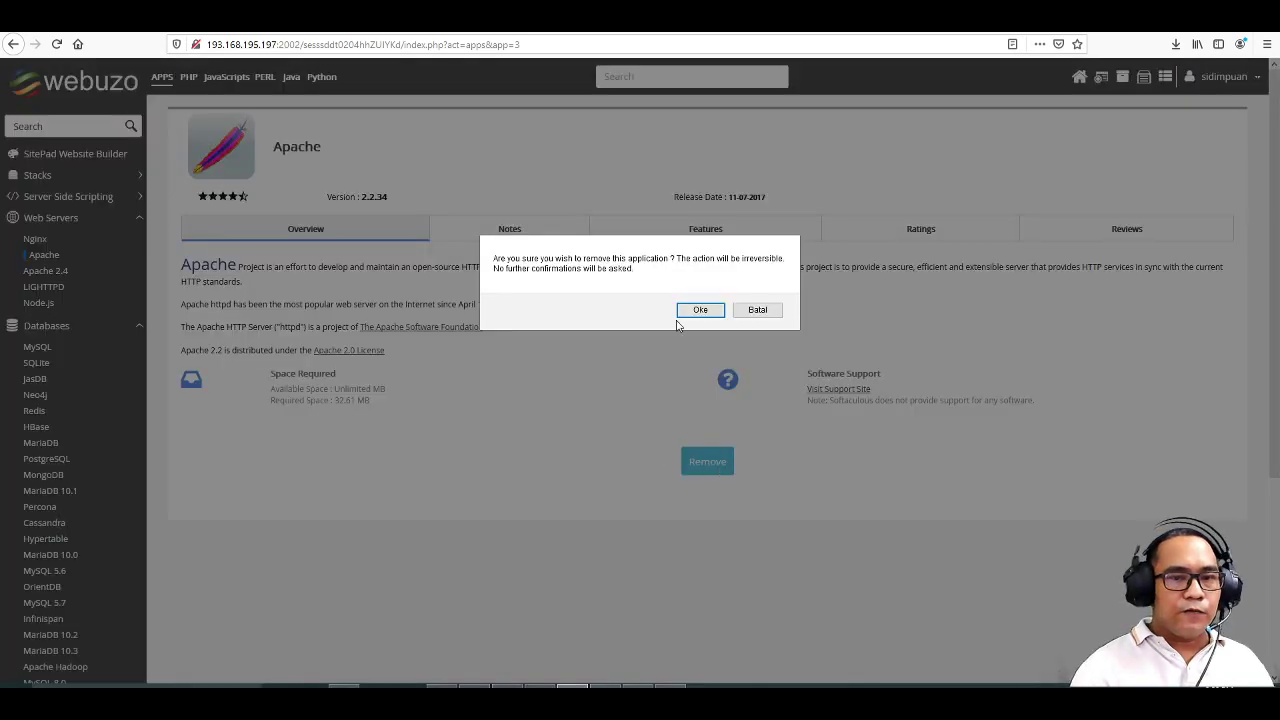
left_click(701, 310)
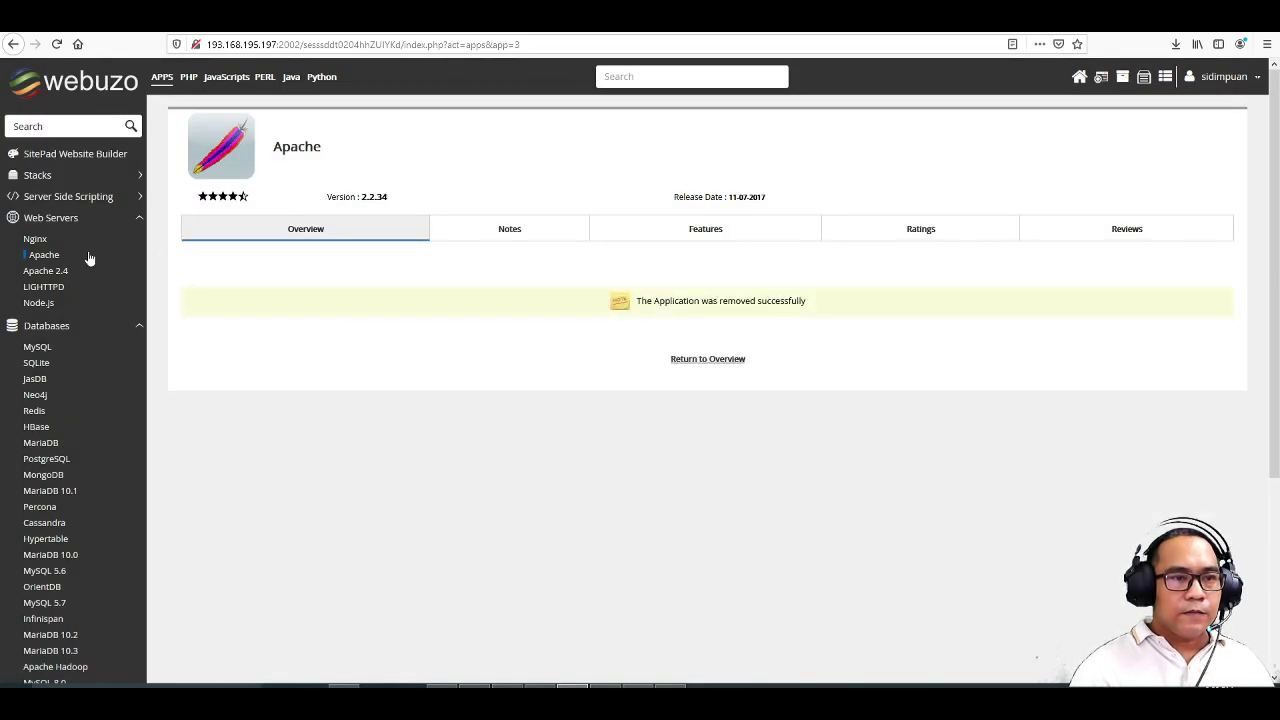
left_click(48, 256)
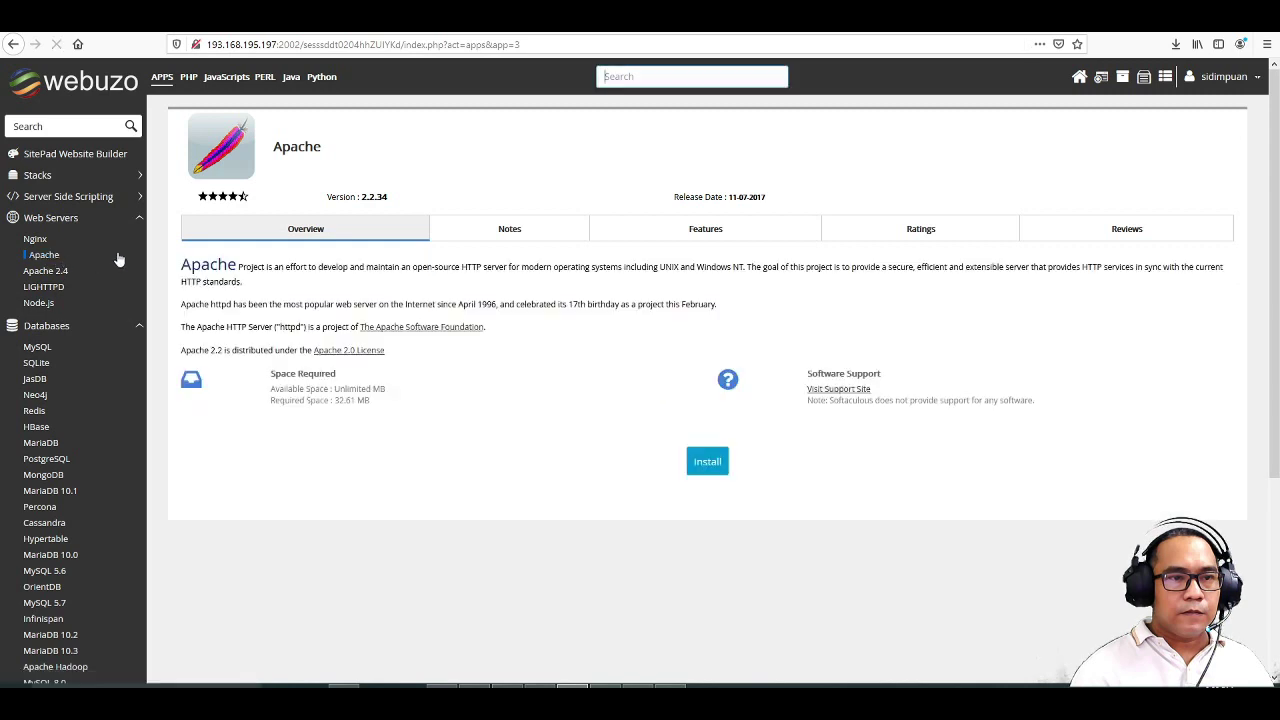
left_click(710, 466)
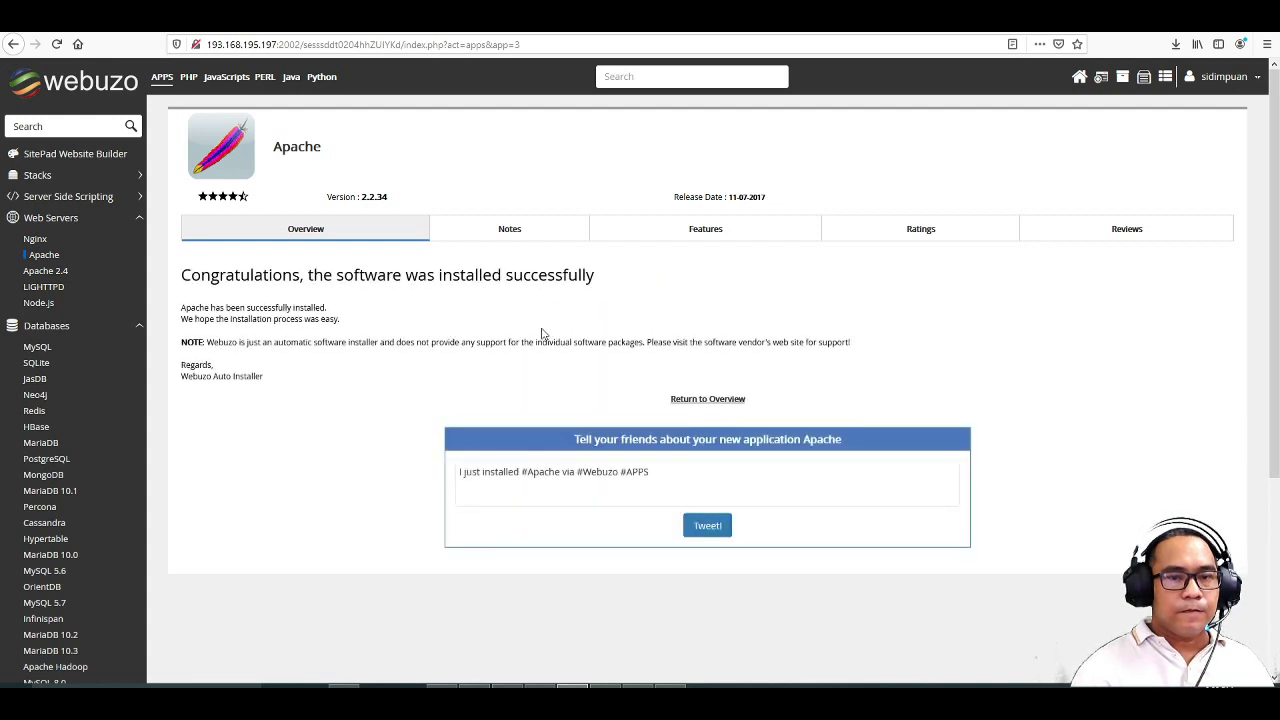
left_click(739, 28)
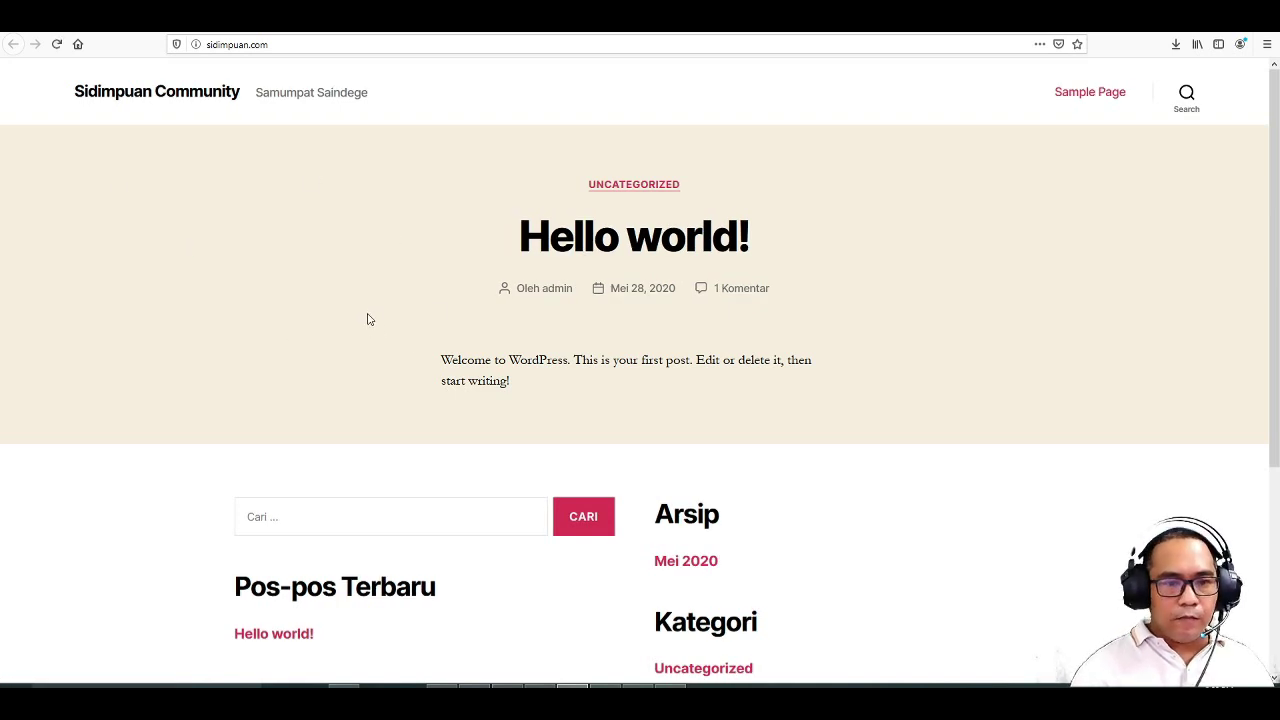
- Scroll the Sidimpuan Community front page to view the Hello world! post and recent comment
scroll(377, 272, "down", 5)
scroll(377, 272, "up", 5)
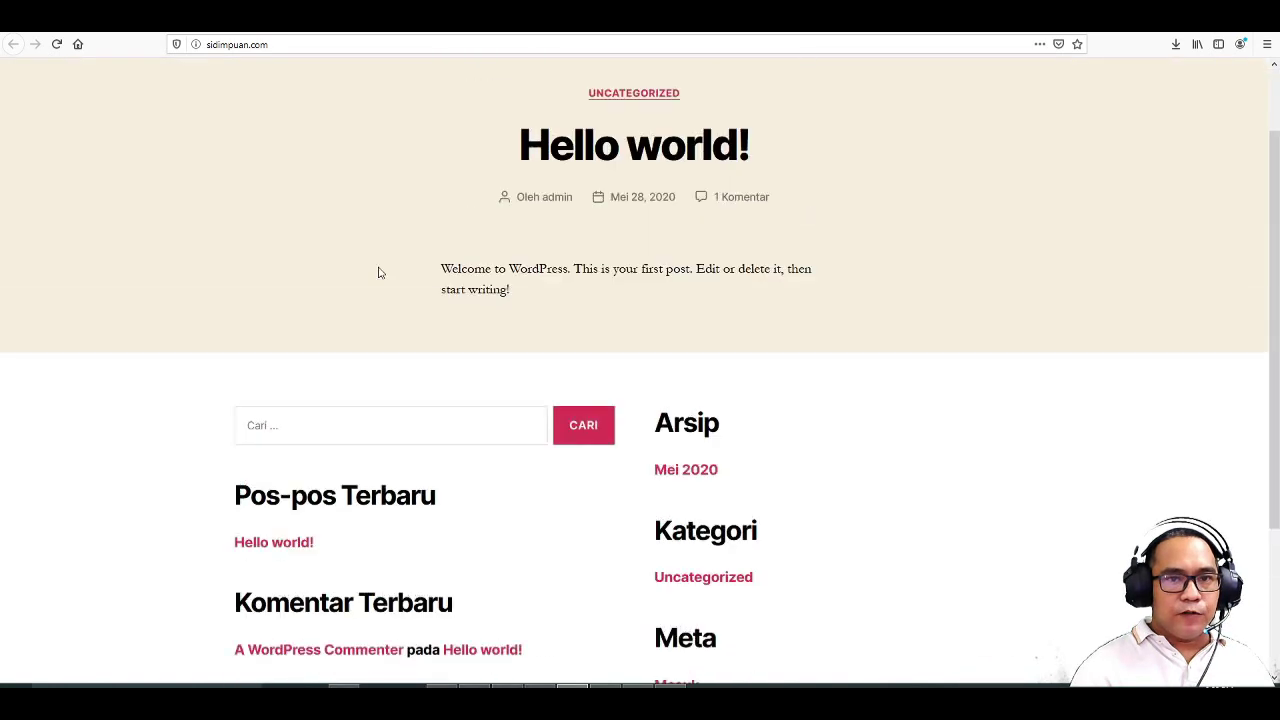